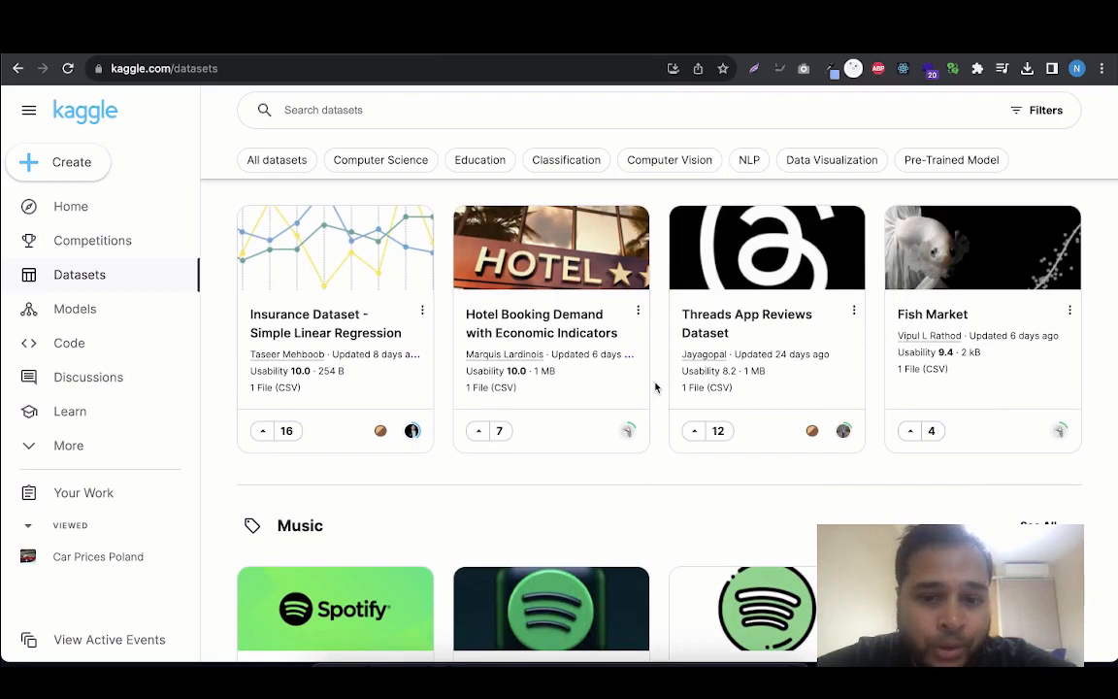
Browse the Trending and Music dataset sections on Kaggle for a dataset suited to analysis
{"action": "scroll", "coordinate": [660, 373], "scroll_direction": "down", "scroll_amount": 3}
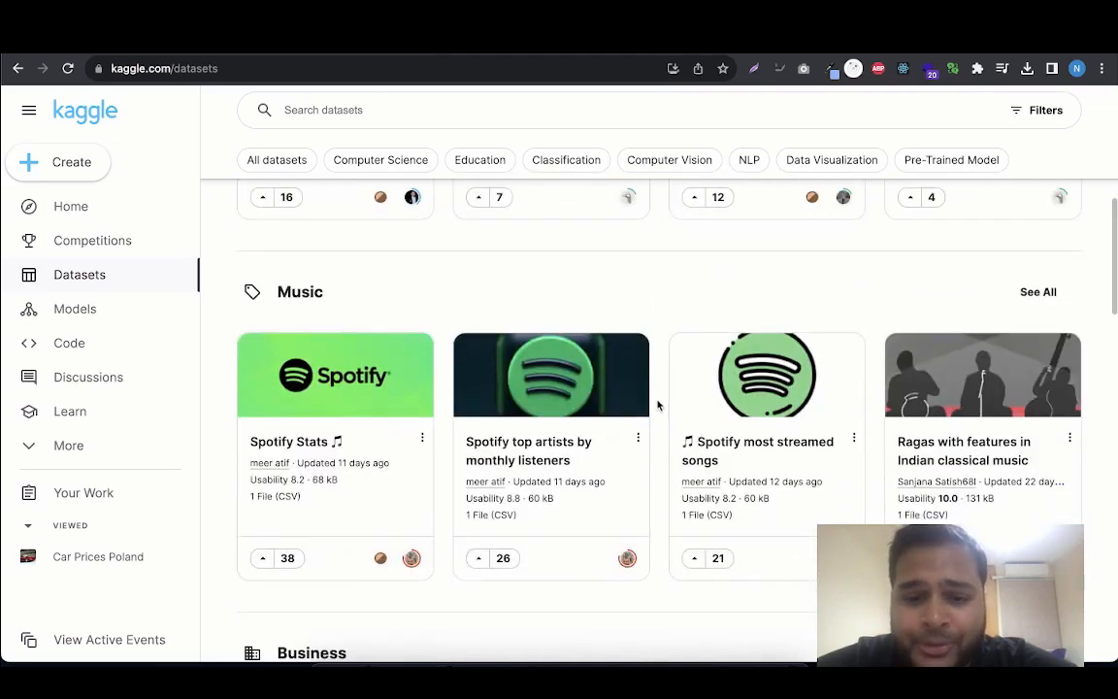
{"action": "scroll", "coordinate": [658, 419], "scroll_direction": "down", "scroll_amount": 1}
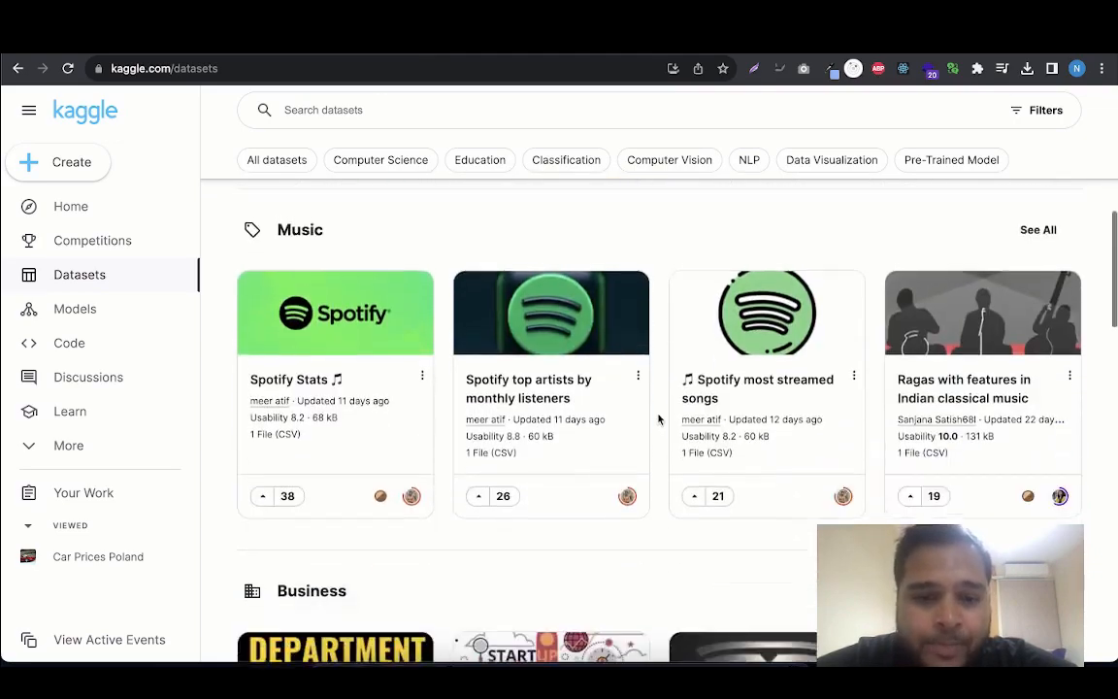
{"action": "scroll", "coordinate": [658, 419], "scroll_direction": "up", "scroll_amount": 5}
{"action": "scroll", "coordinate": [657, 419], "scroll_direction": "down", "scroll_amount": 1}
{"action": "scroll", "coordinate": [658, 419], "scroll_direction": "down", "scroll_amount": 2}
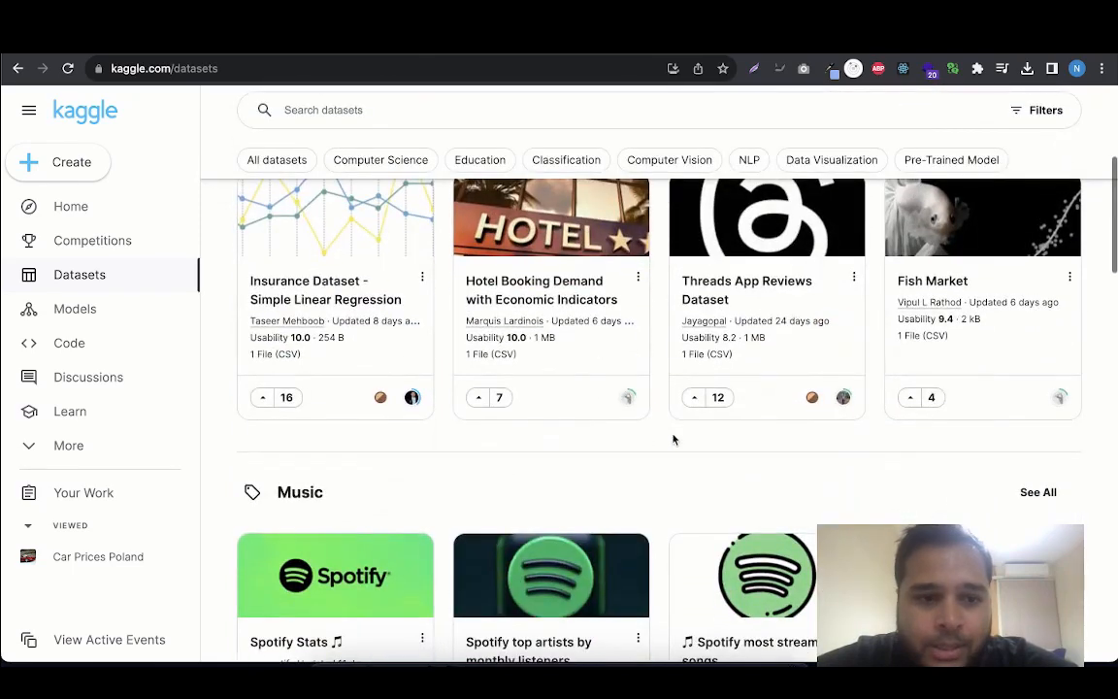
{"action": "scroll", "coordinate": [618, 320], "scroll_direction": "up", "scroll_amount": 1}
{"action": "scroll", "coordinate": [618, 320], "scroll_direction": "down", "scroll_amount": 1}
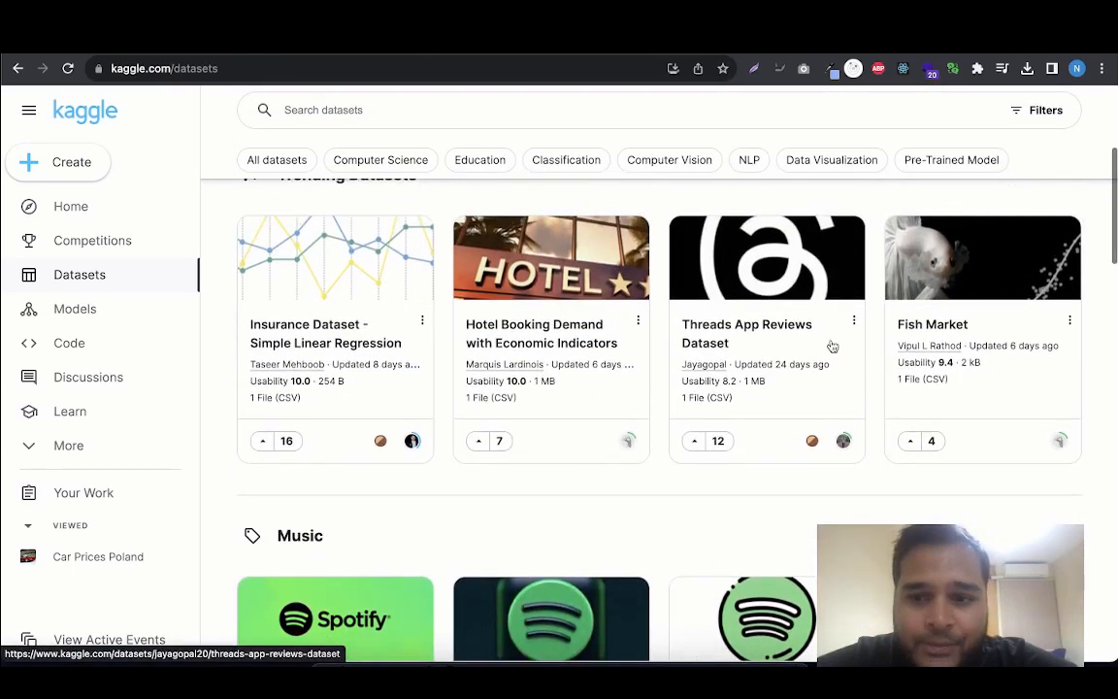
{"action": "scroll", "coordinate": [987, 392], "scroll_direction": "down", "scroll_amount": 3}
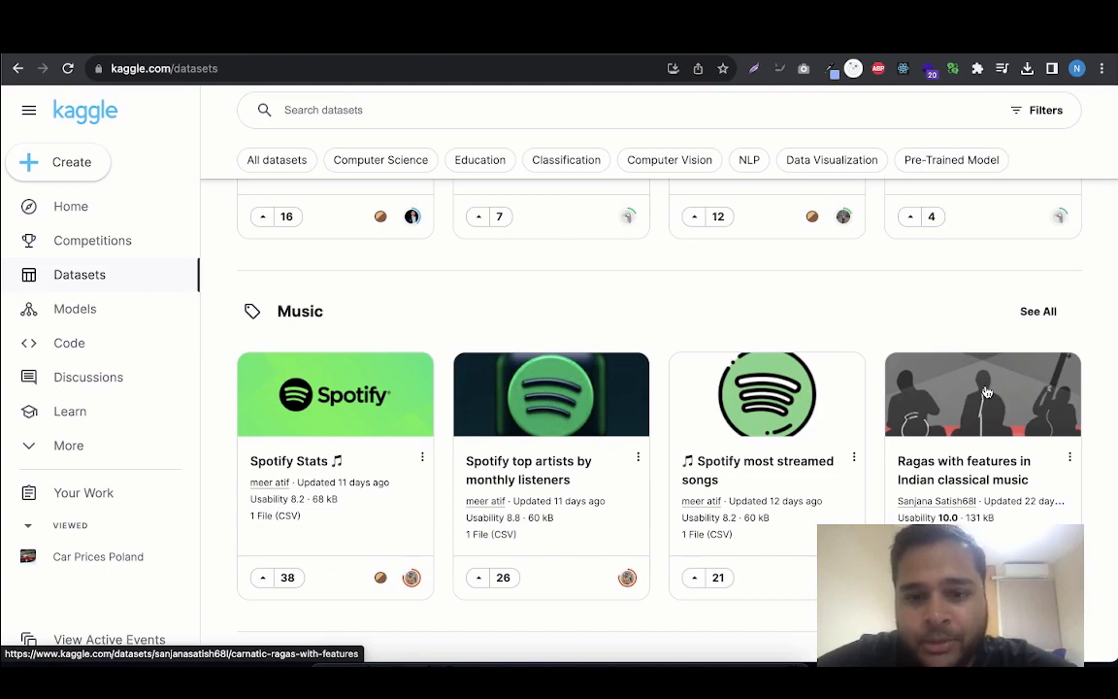
{"action": "scroll", "coordinate": [987, 392], "scroll_direction": "up", "scroll_amount": 3}
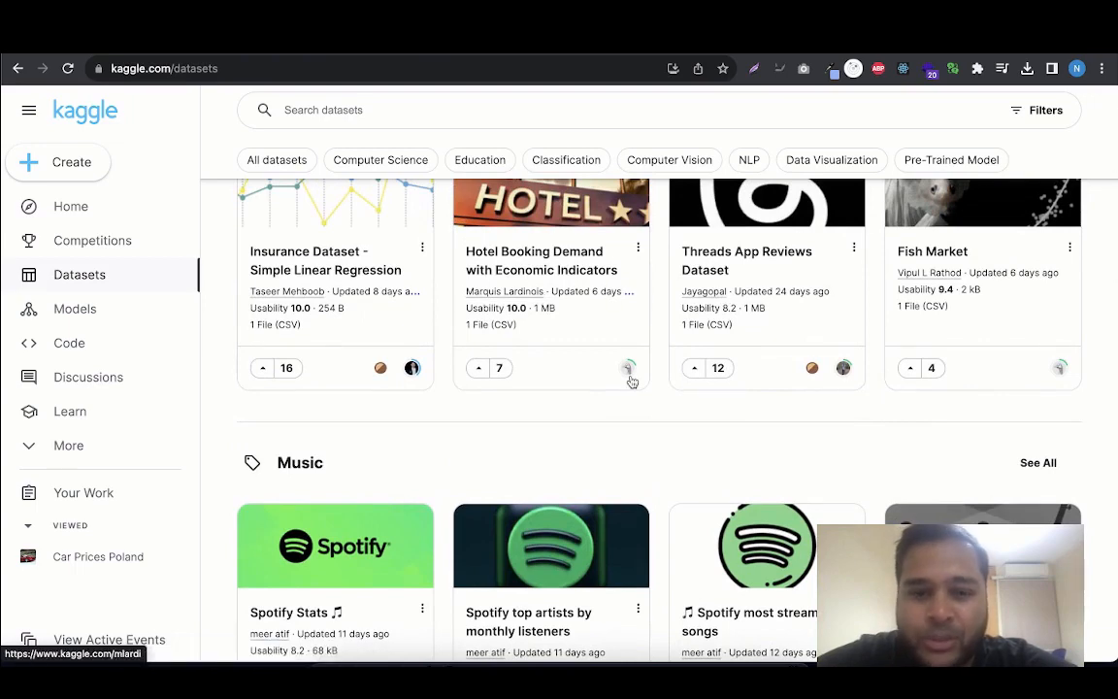
{"action": "scroll", "coordinate": [631, 382], "scroll_direction": "up", "scroll_amount": 2}
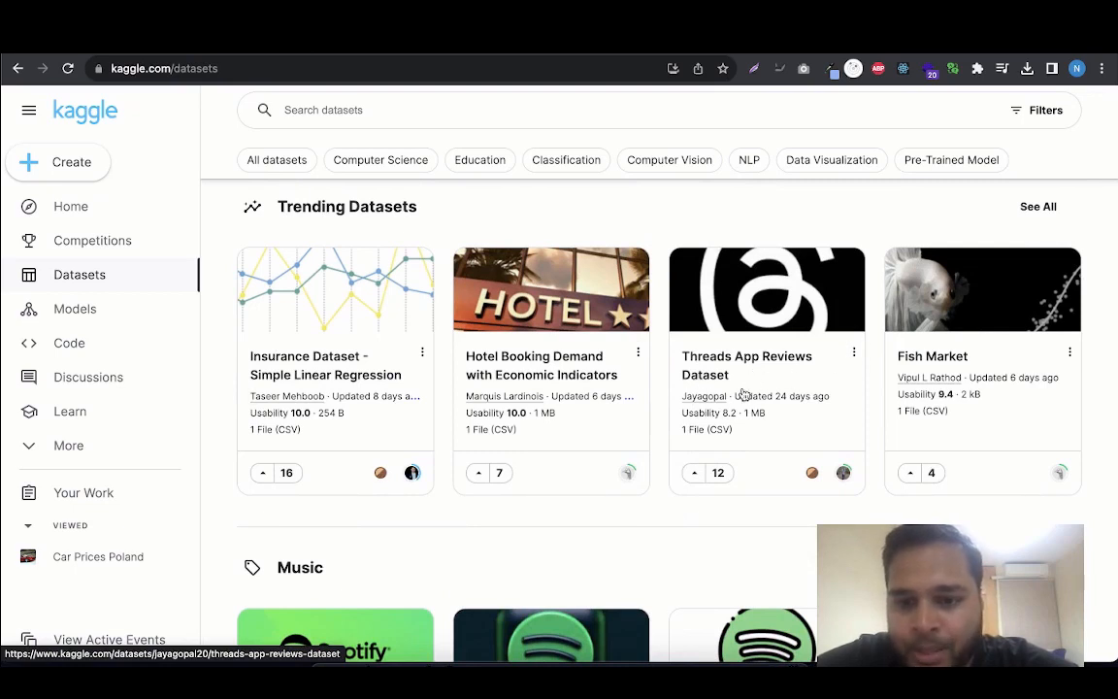
{"action": "scroll", "coordinate": [744, 393], "scroll_direction": "up", "scroll_amount": 1}
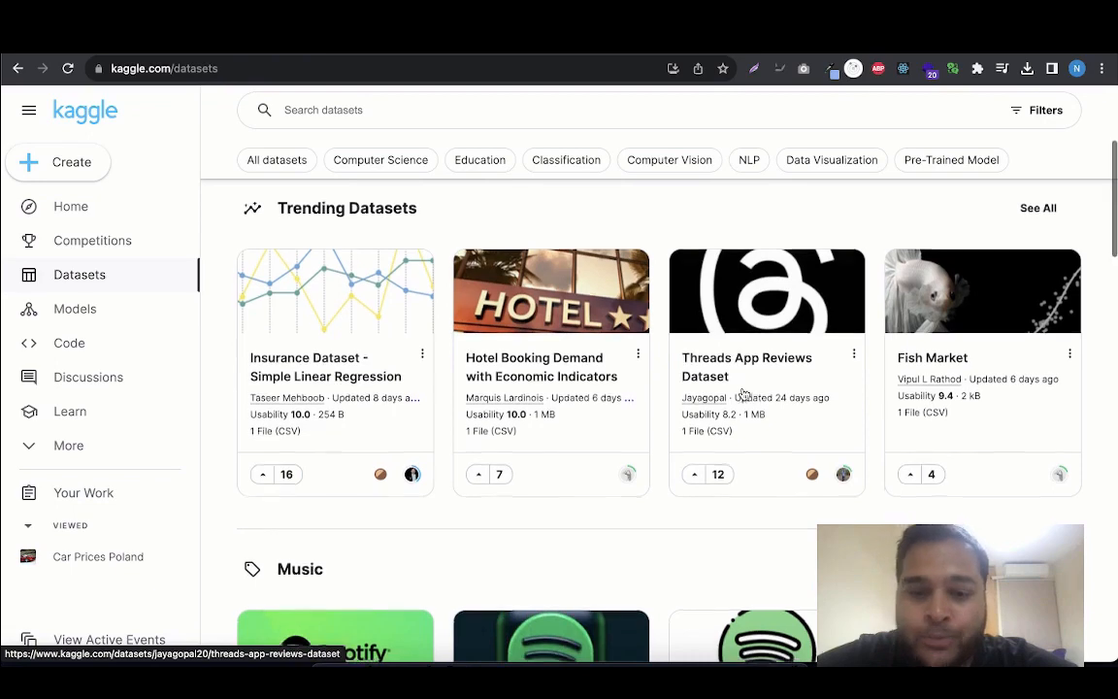
{"action": "scroll", "coordinate": [743, 393], "scroll_direction": "down", "scroll_amount": 3}
{"action": "scroll", "coordinate": [281, 550], "scroll_direction": "down", "scroll_amount": 1}
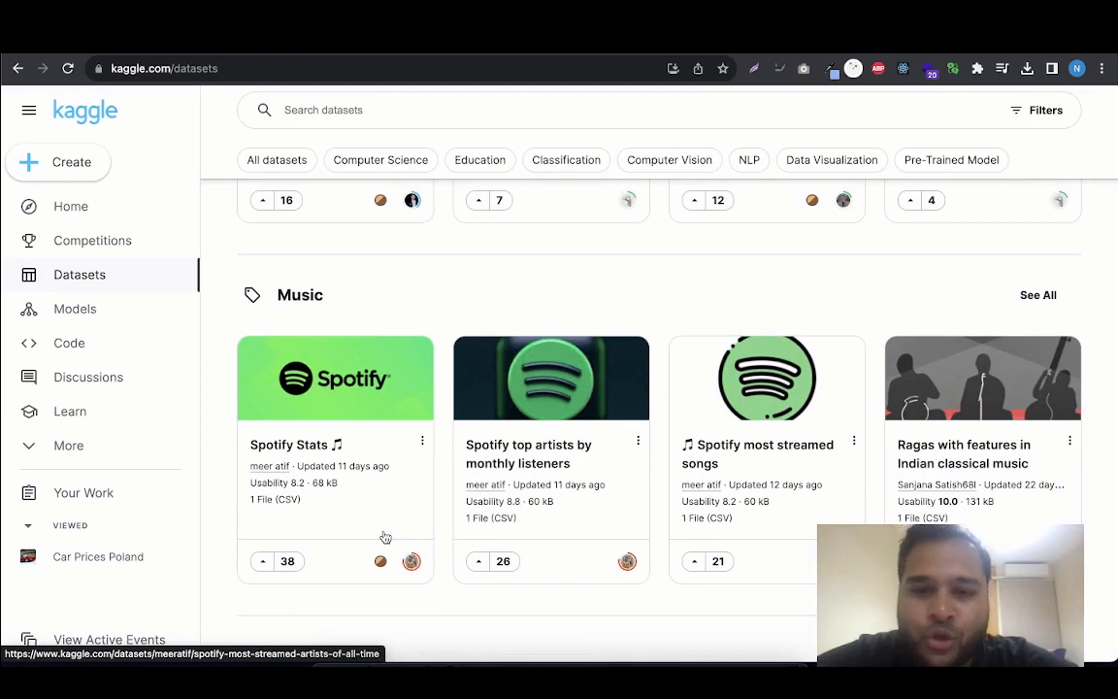
{"action": "scroll", "coordinate": [385, 537], "scroll_direction": "up", "scroll_amount": 4}
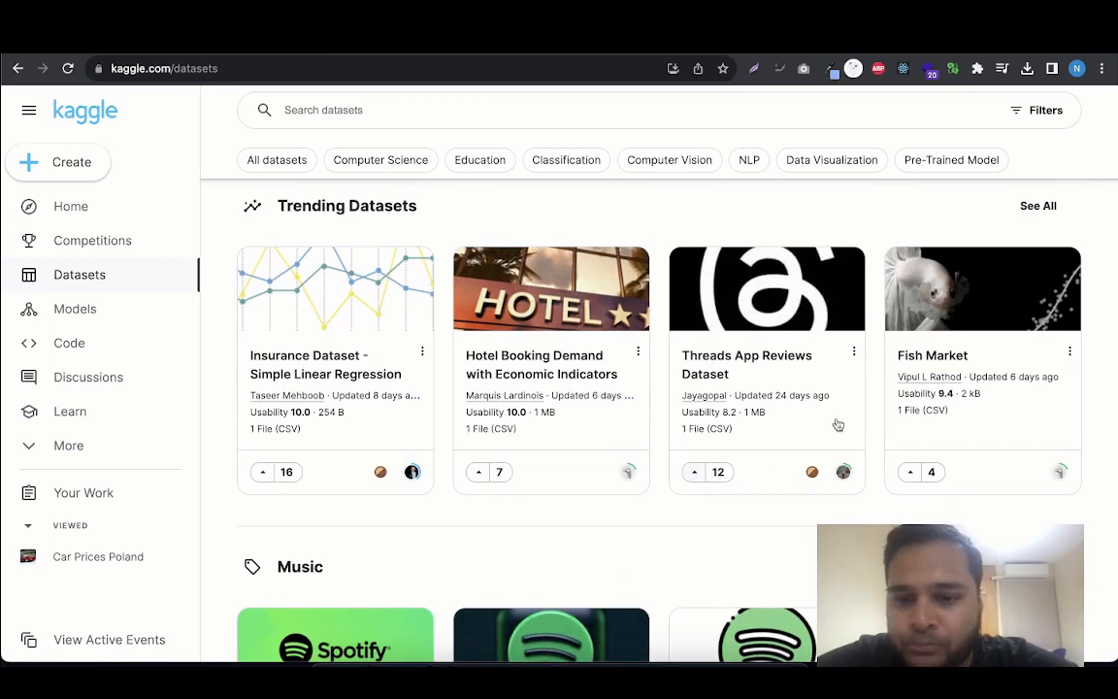
Download the Threads App Reviews Dataset from the trending datasets, saving it as "threads" in the pres 2 folder
{"action": "left_click", "coordinate": [852, 352]}
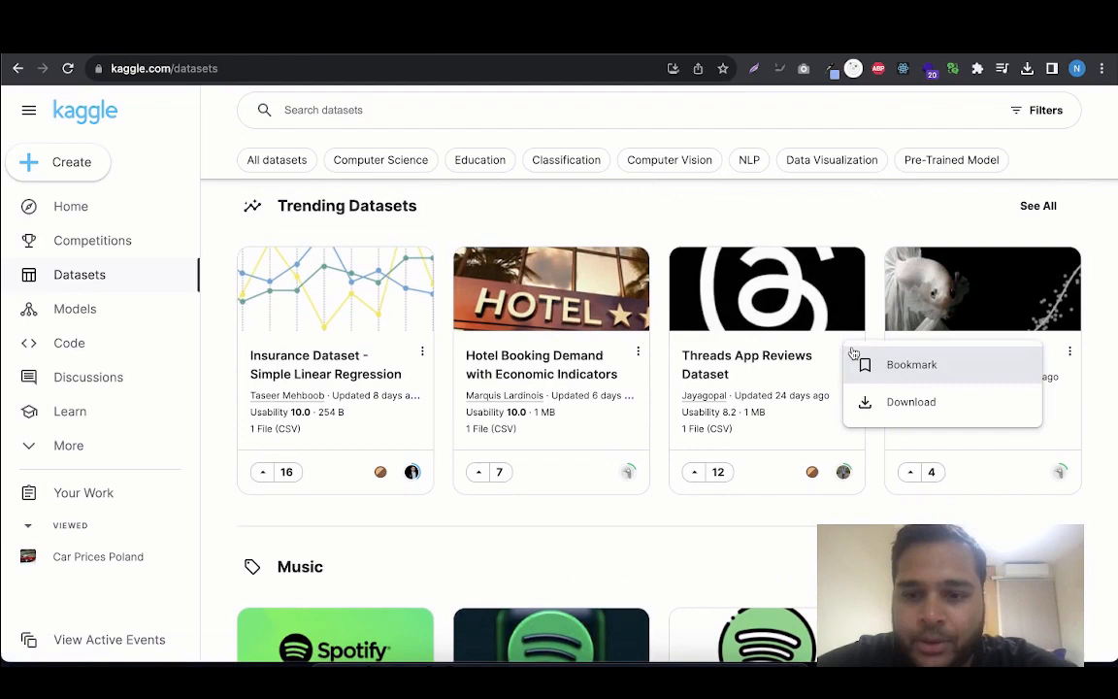
{"action": "left_click", "coordinate": [887, 401]}
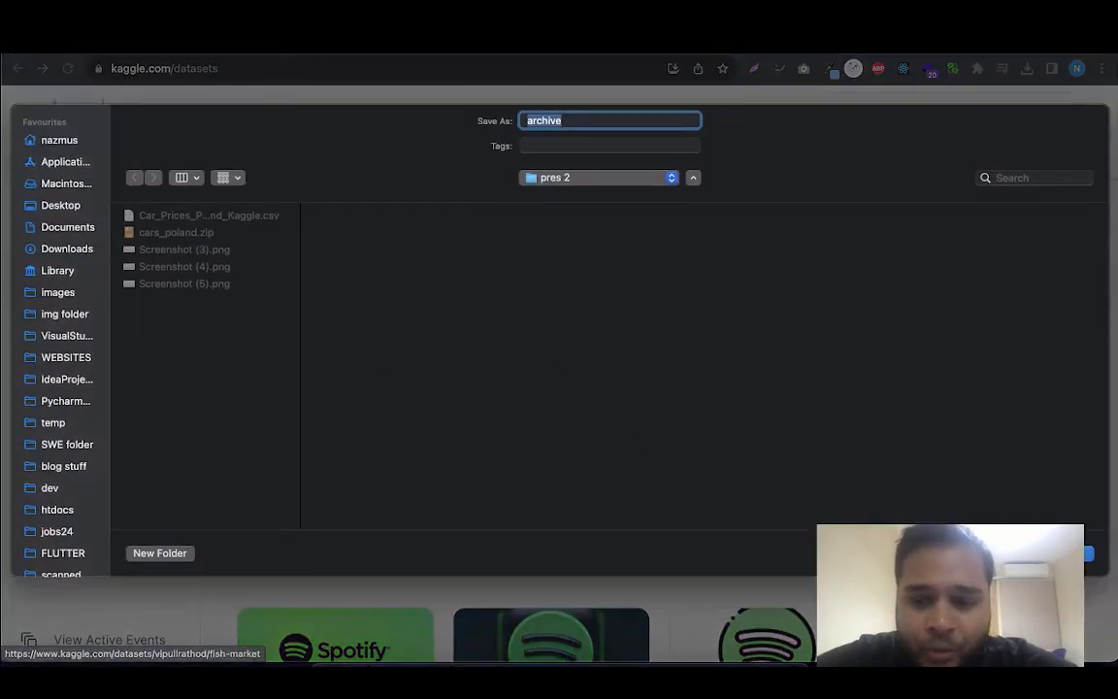
{"action": "type", "text": "t"}
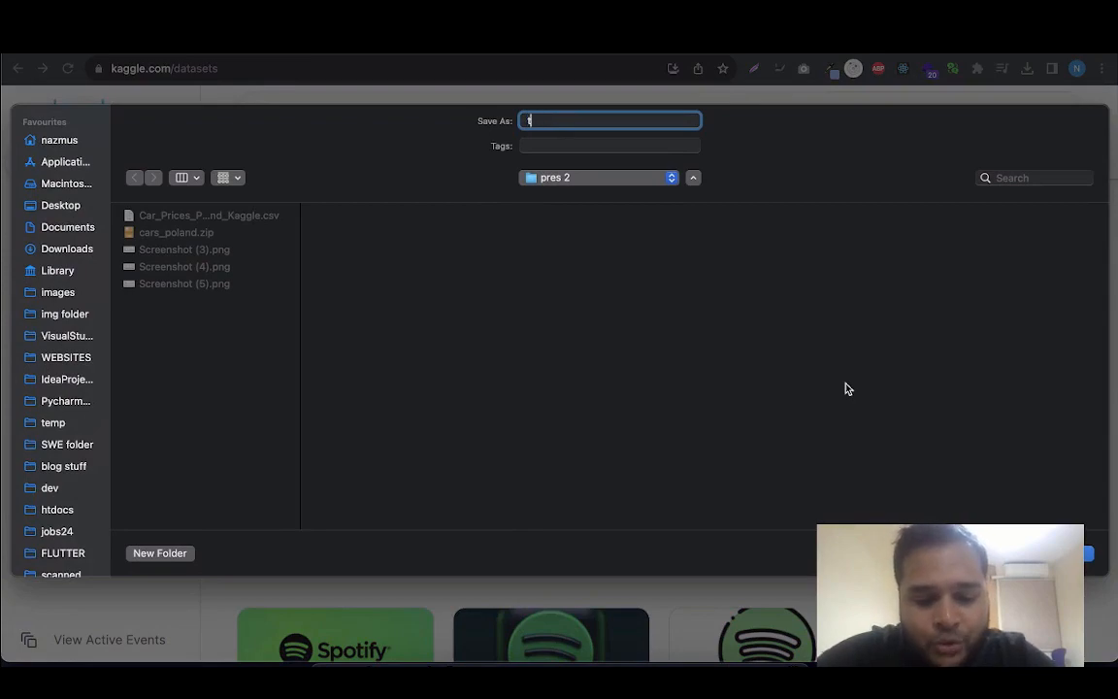
{"action": "type", "text": "hre"}
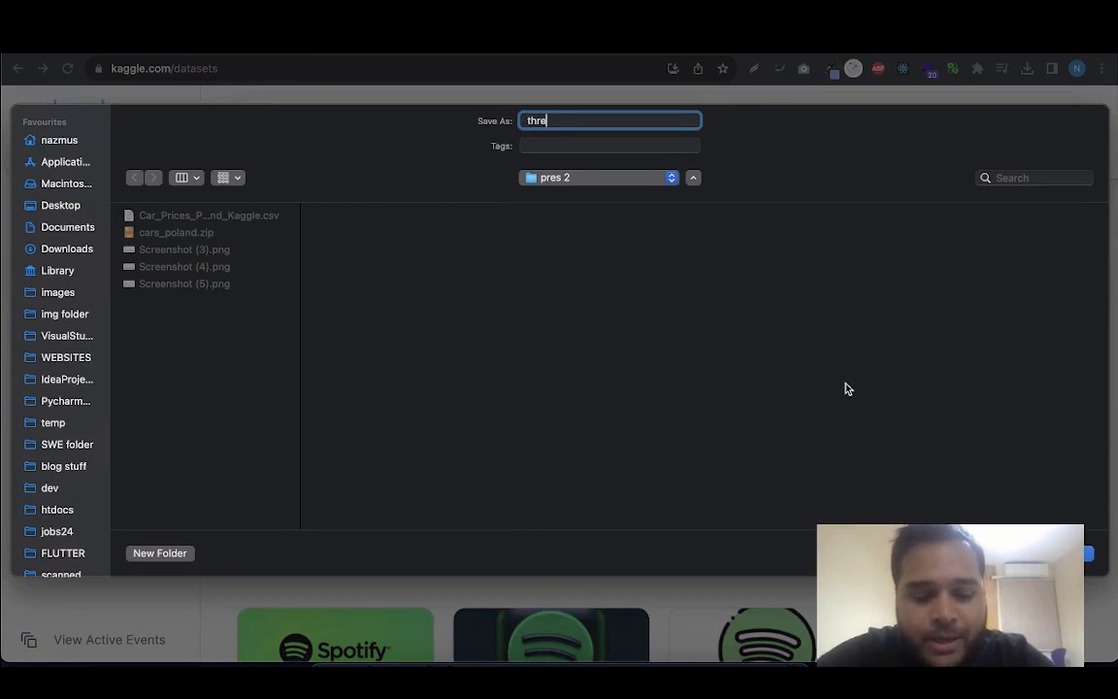
{"action": "type", "text": "ads"}
{"action": "key", "text": "Return"}
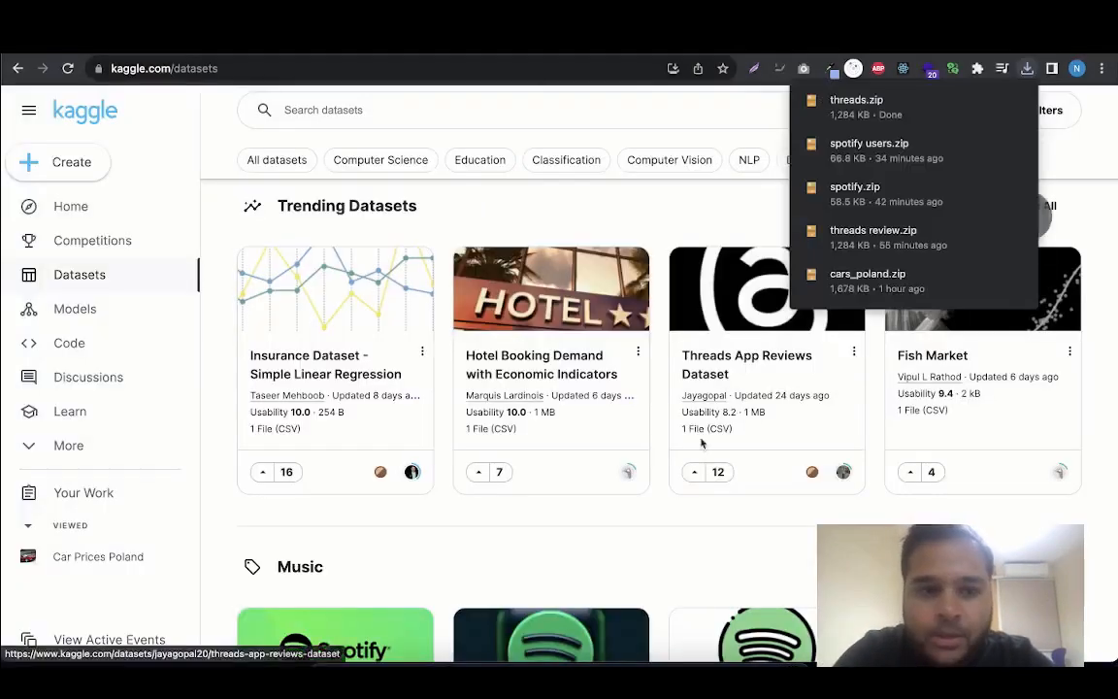
Extract the downloaded threads.zip in Finder and open threads_reviews.csv with Microsoft Excel
{"action": "left_click", "coordinate": [994, 101]}
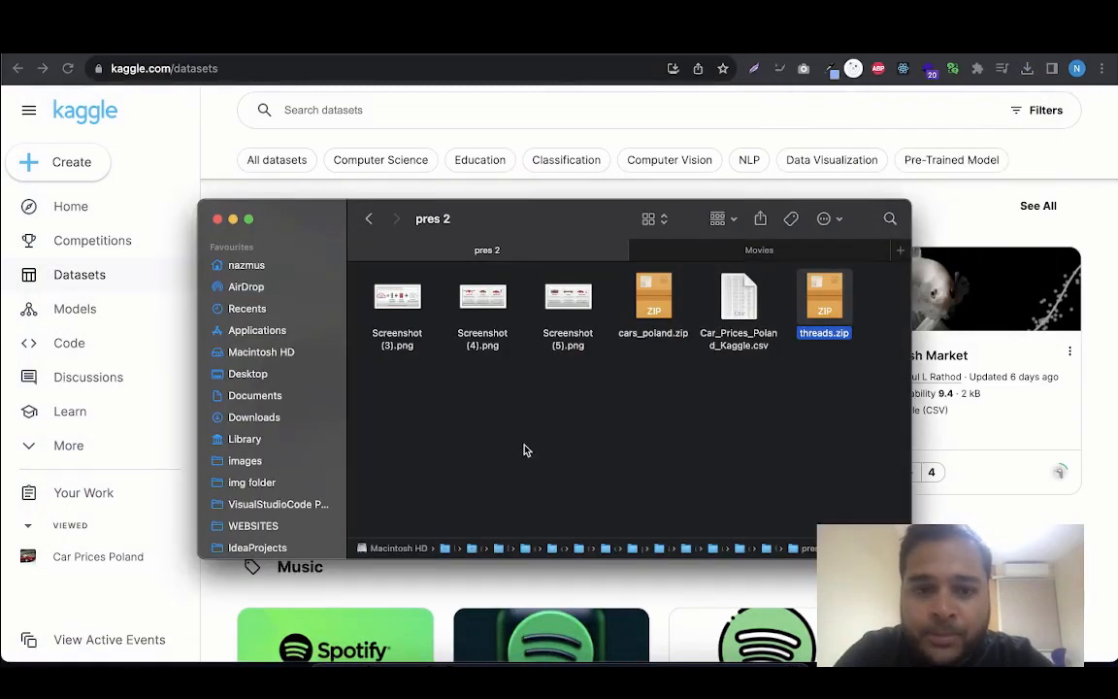
{"action": "double_click", "coordinate": [823, 307]}
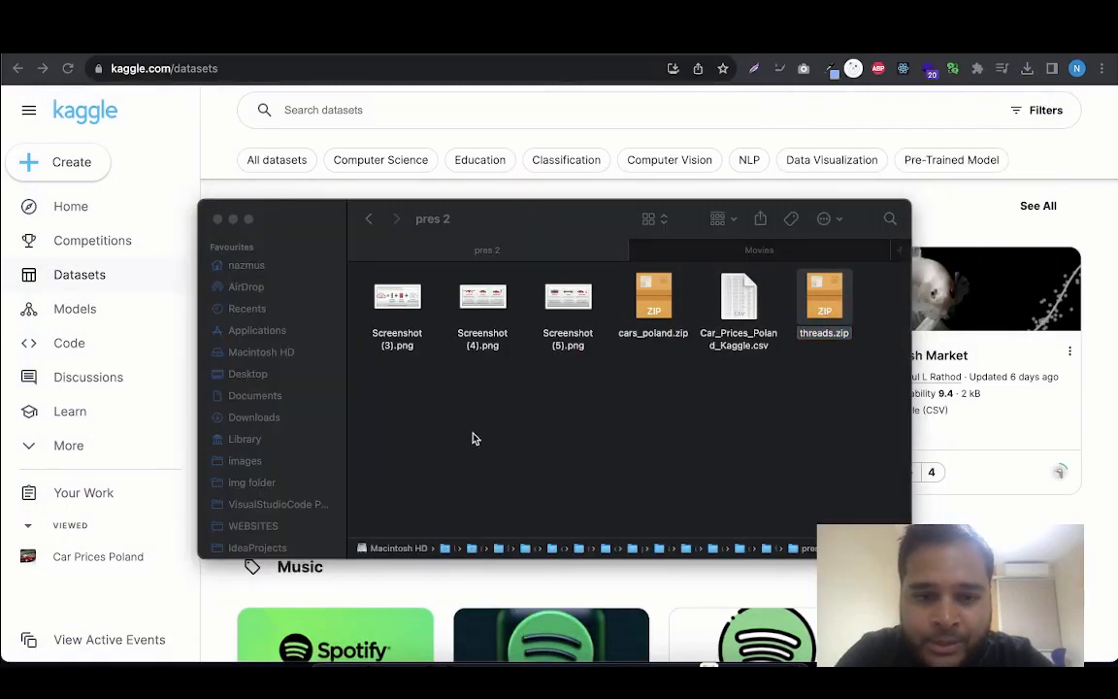
{"action": "right_click", "coordinate": [397, 388]}
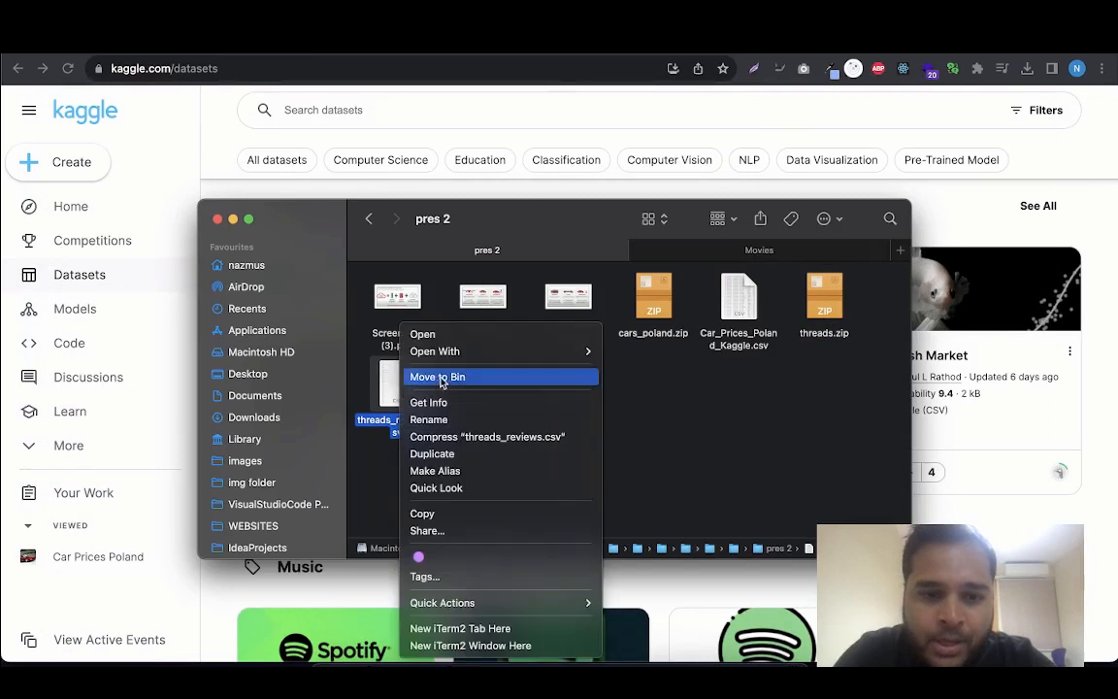
{"action": "mouse_move", "coordinate": [457, 352]}
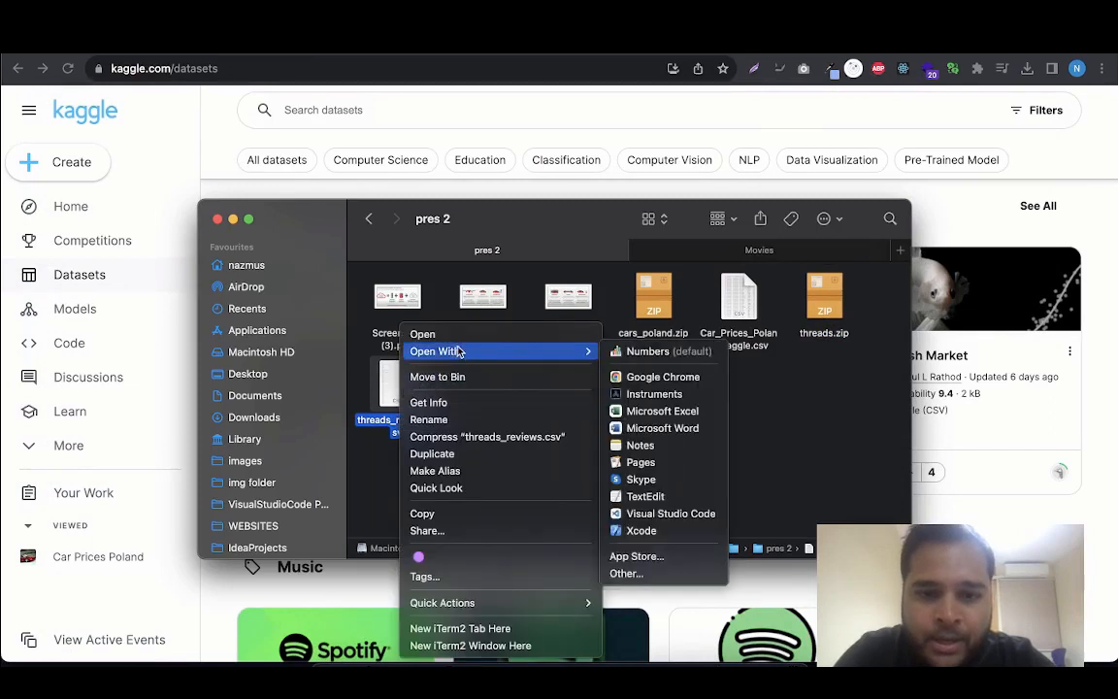
{"action": "left_click", "coordinate": [657, 411]}
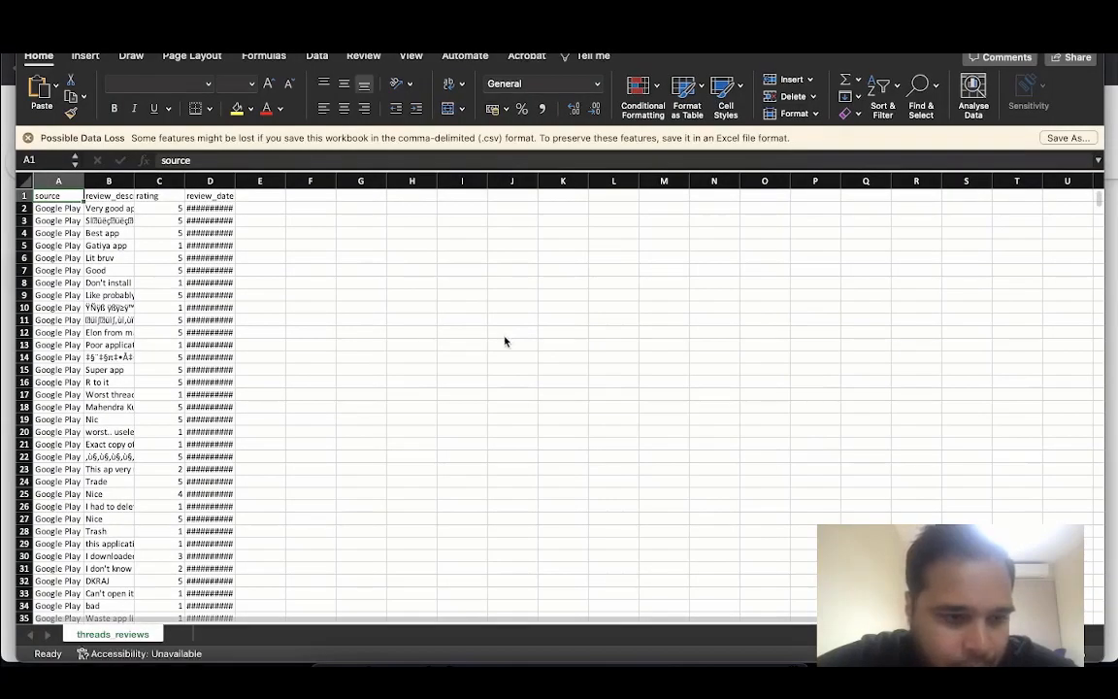
Widen the source, review_description, rating and review_date columns so their contents are readable
{"action": "left_click_drag", "start_coordinate": [233, 185], "coordinate": [339, 185]}
{"action": "left_click_drag", "start_coordinate": [186, 183], "coordinate": [257, 183]}
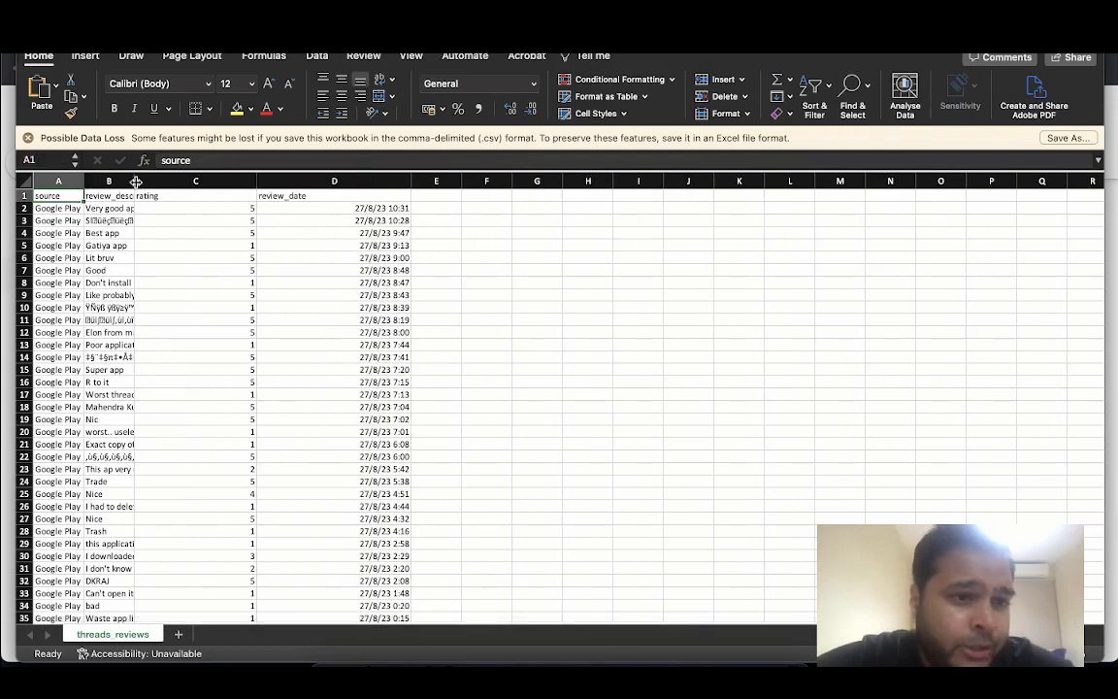
{"action": "left_click_drag", "start_coordinate": [133, 182], "coordinate": [209, 182]}
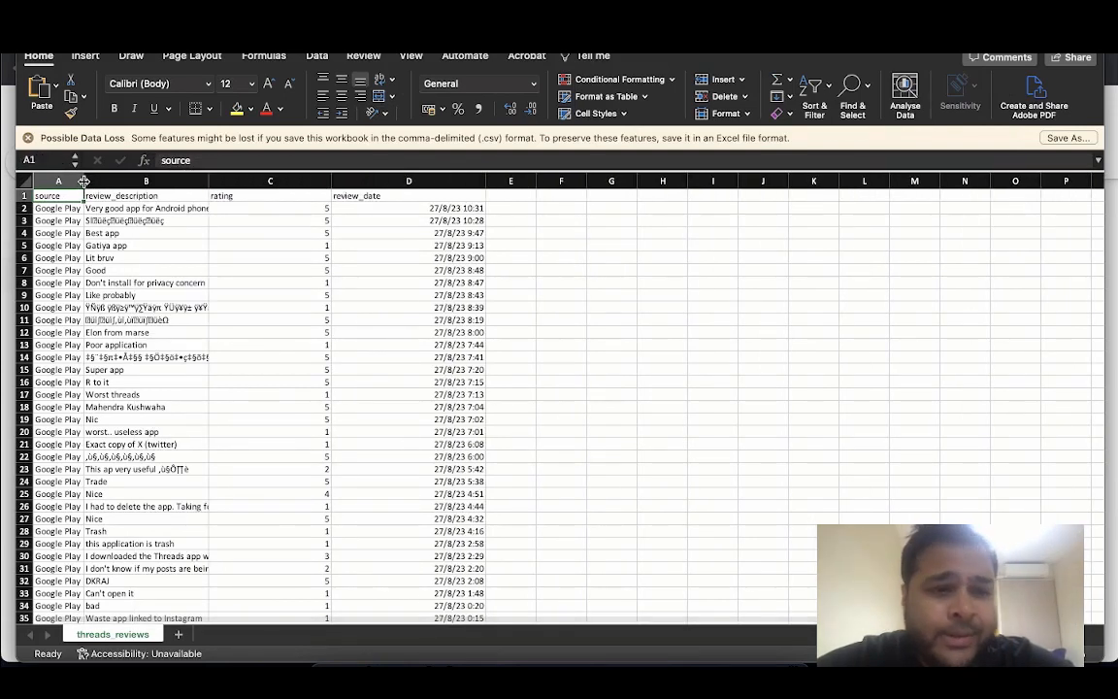
{"action": "left_click_drag", "start_coordinate": [85, 182], "coordinate": [112, 182]}
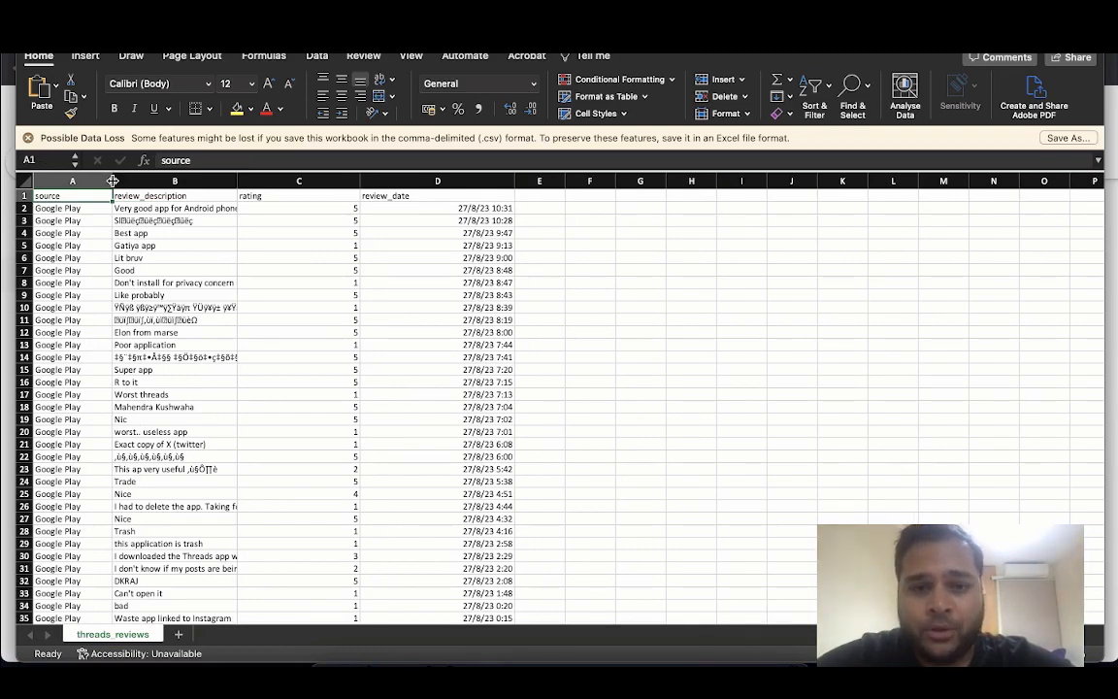
Look through the Threads review rows from the header down to the last record in the sheet
{"action": "scroll", "coordinate": [159, 325], "scroll_direction": "up", "scroll_amount": 1}
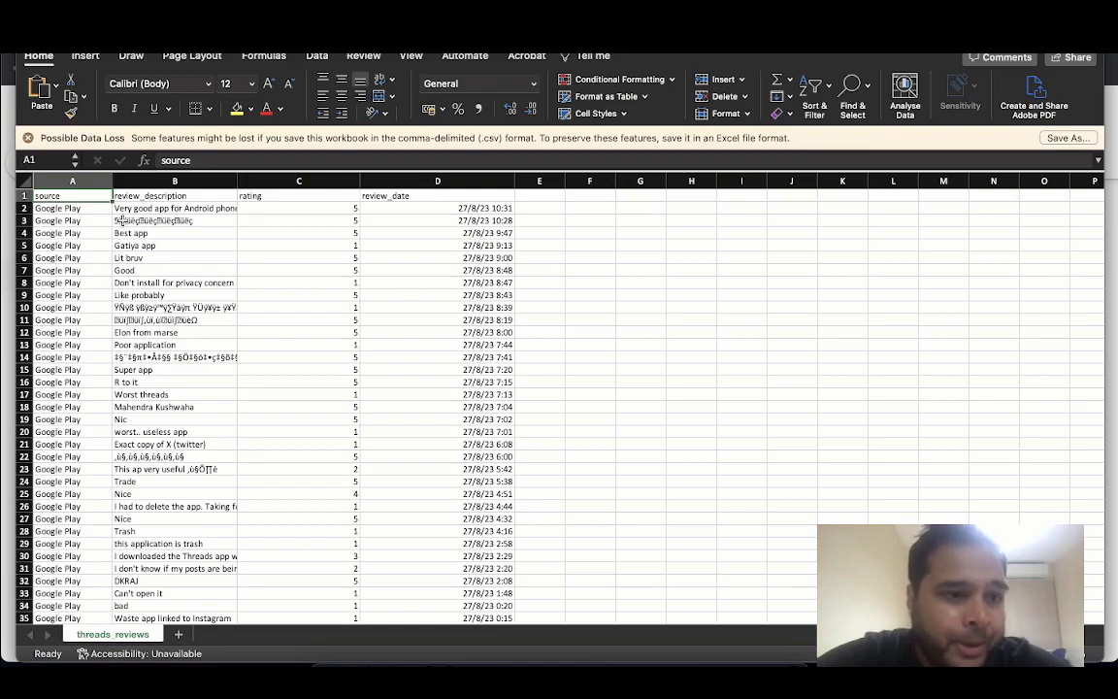
{"action": "scroll", "coordinate": [179, 419], "scroll_direction": "down", "scroll_amount": 1}
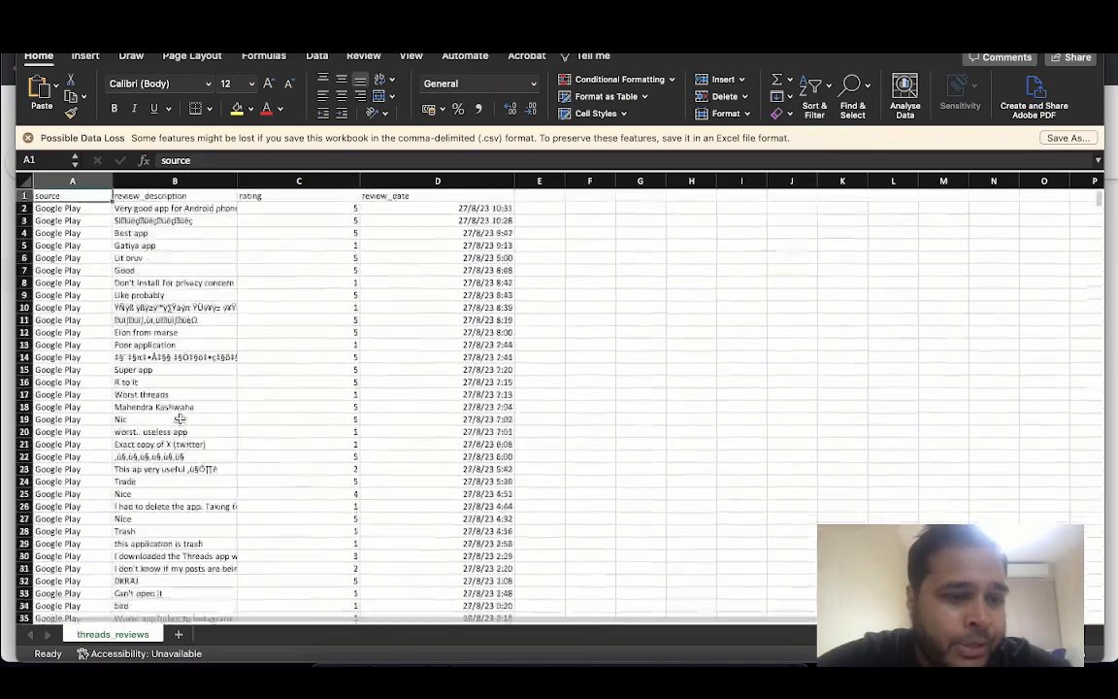
{"action": "scroll", "coordinate": [180, 419], "scroll_direction": "up", "scroll_amount": 1}
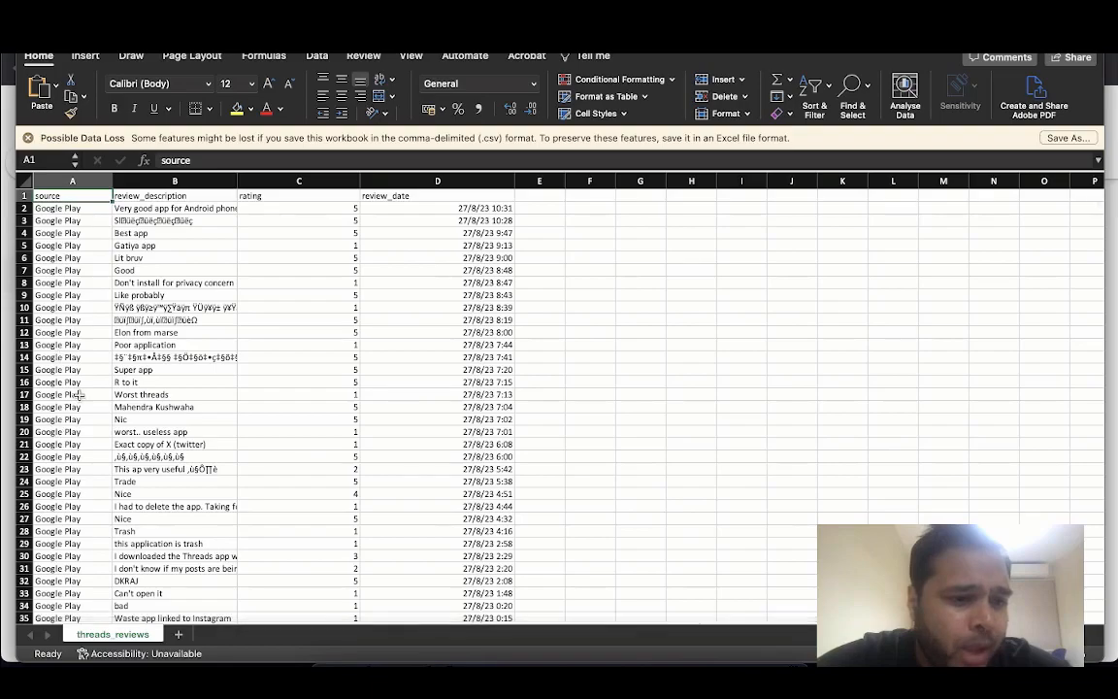
{"action": "scroll", "coordinate": [66, 248], "scroll_direction": "down", "scroll_amount": 8}
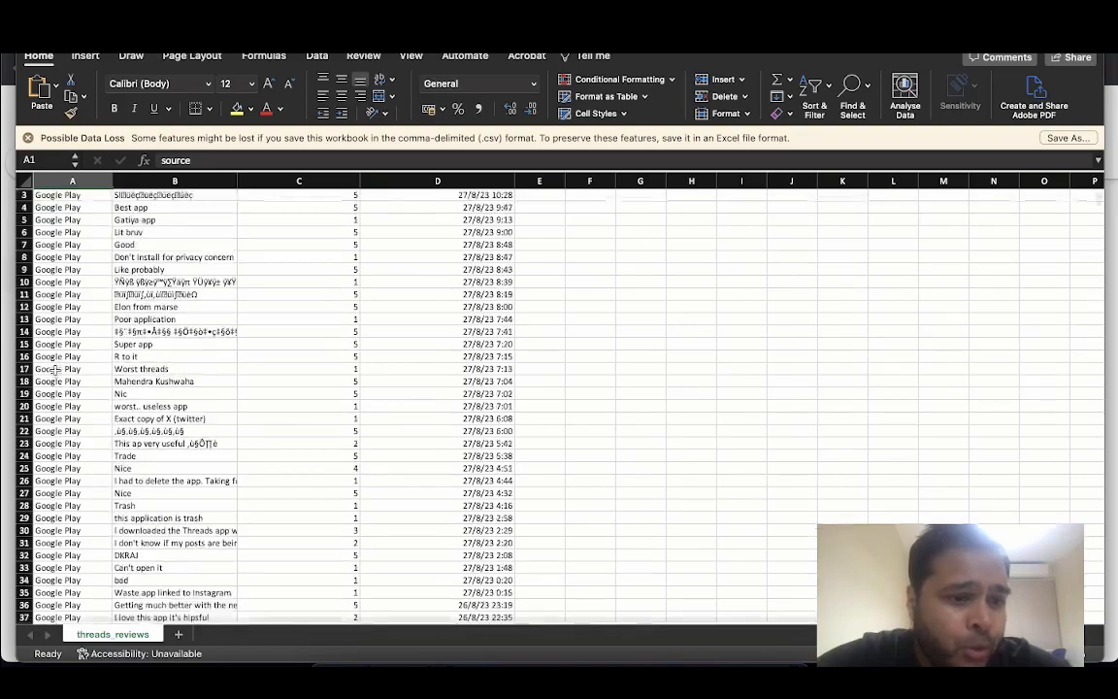
{"action": "scroll", "coordinate": [412, 320], "scroll_direction": "up", "scroll_amount": 8}
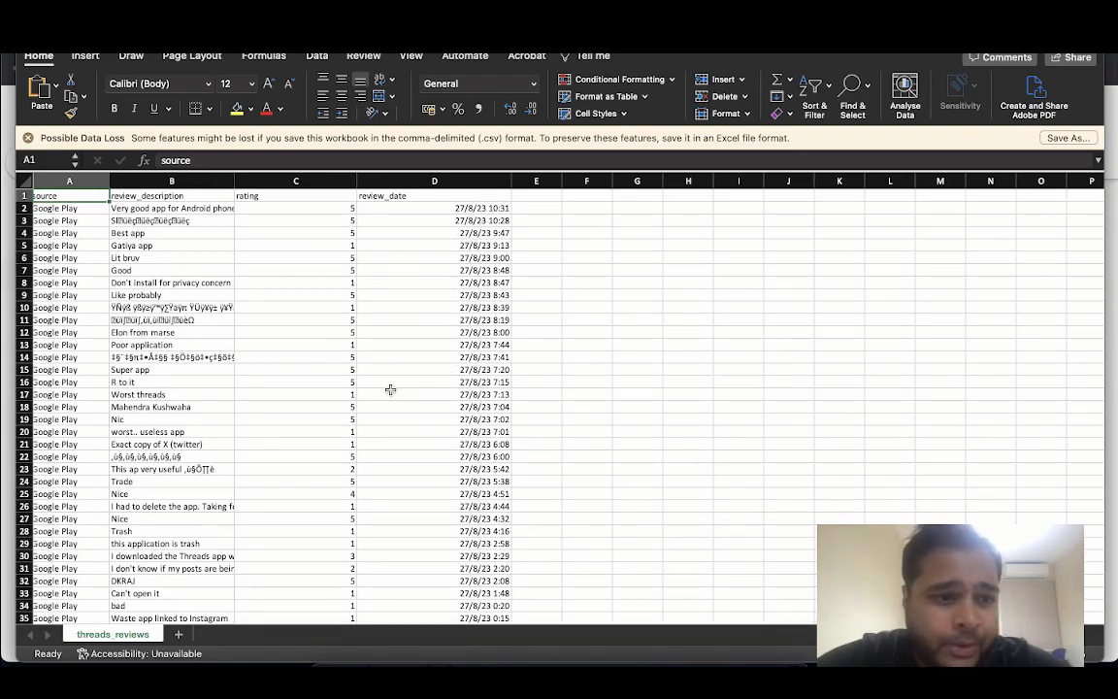
{"action": "scroll", "coordinate": [185, 330], "scroll_direction": "down", "scroll_amount": 3}
{"action": "scroll", "coordinate": [192, 338], "scroll_direction": "down", "scroll_amount": 20}
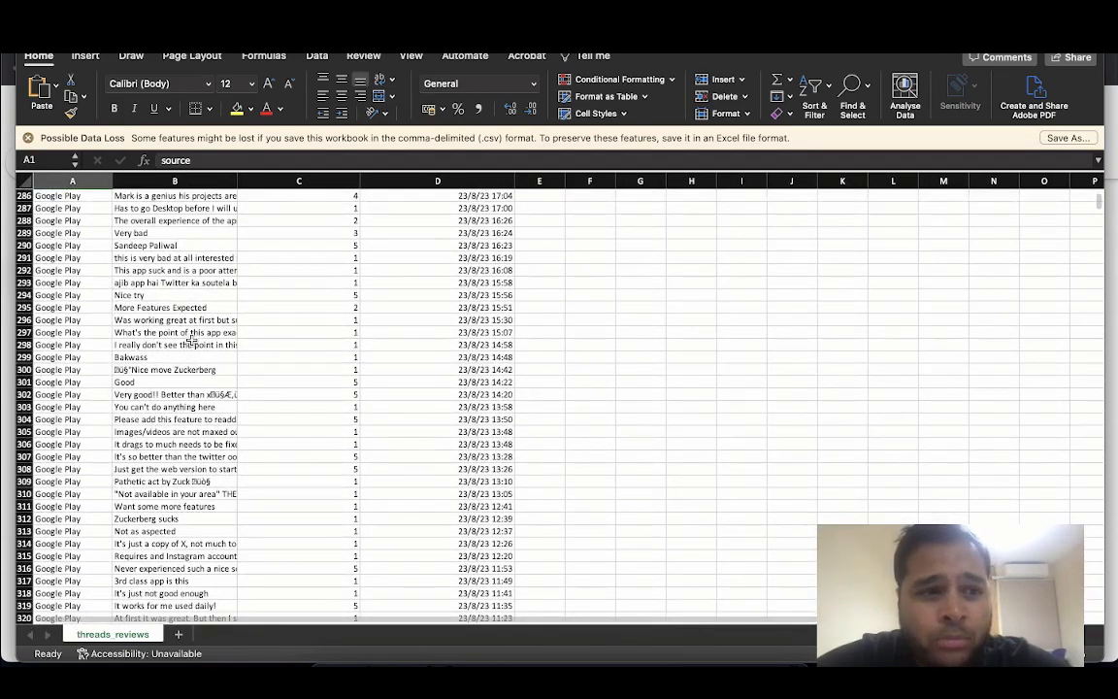
{"action": "scroll", "coordinate": [191, 338], "scroll_direction": "down", "scroll_amount": 20}
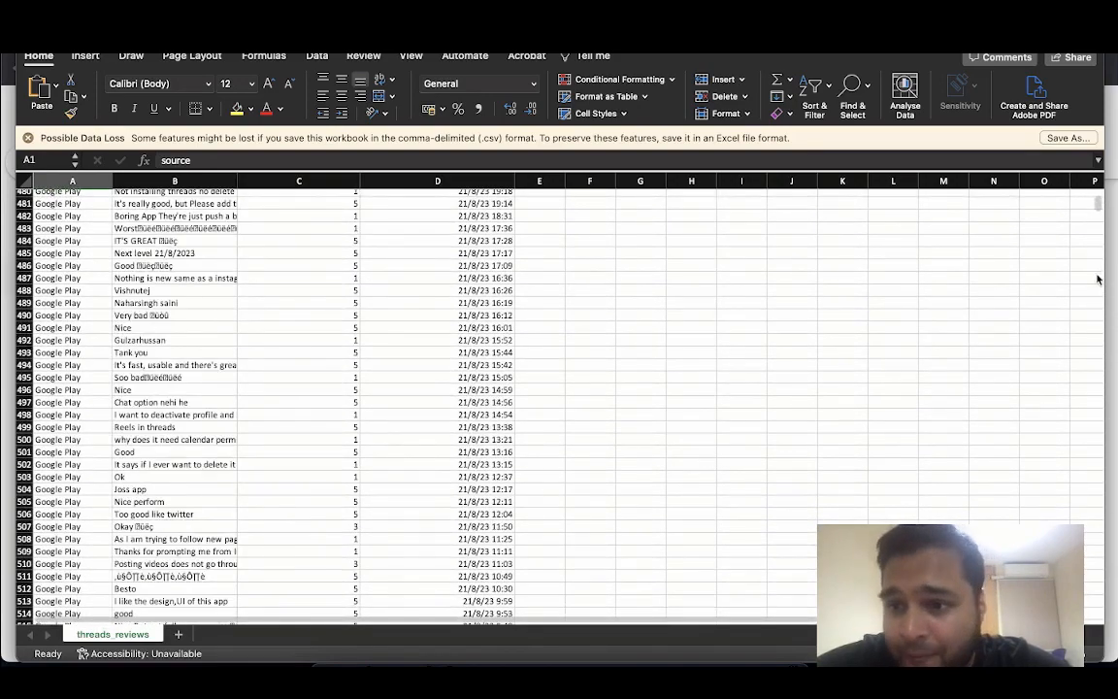
{"action": "left_click_drag", "start_coordinate": [1097, 208], "coordinate": [1096, 613]}
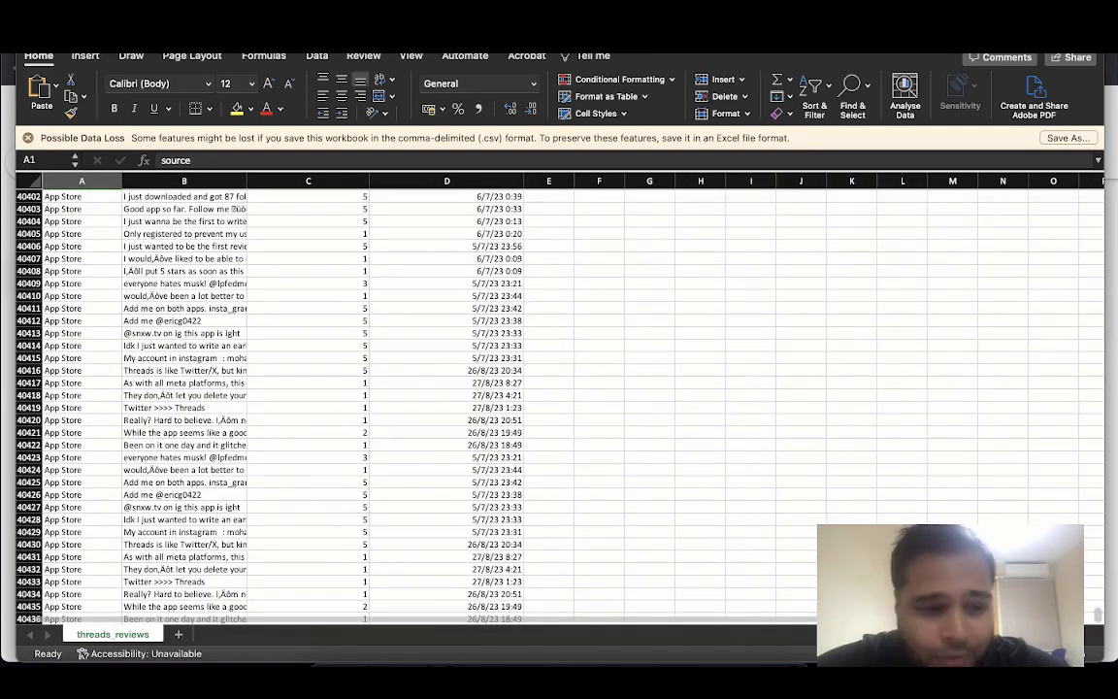
{"action": "scroll", "coordinate": [66, 544], "scroll_direction": "down", "scroll_amount": 20}
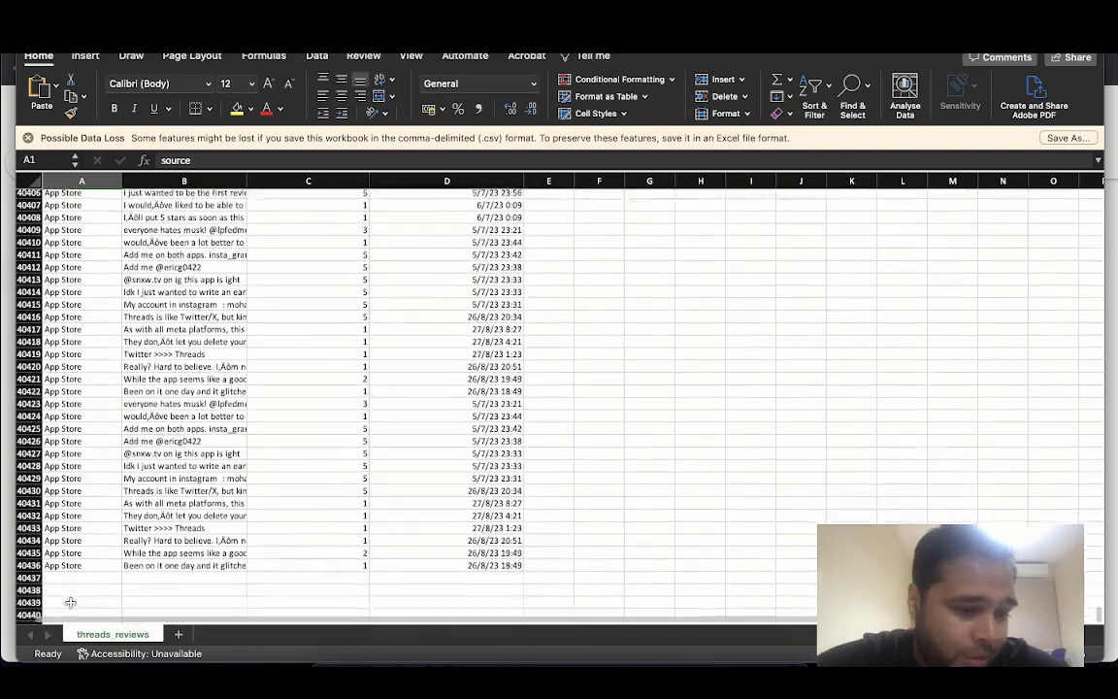
{"action": "scroll", "coordinate": [70, 602], "scroll_direction": "up", "scroll_amount": 20}
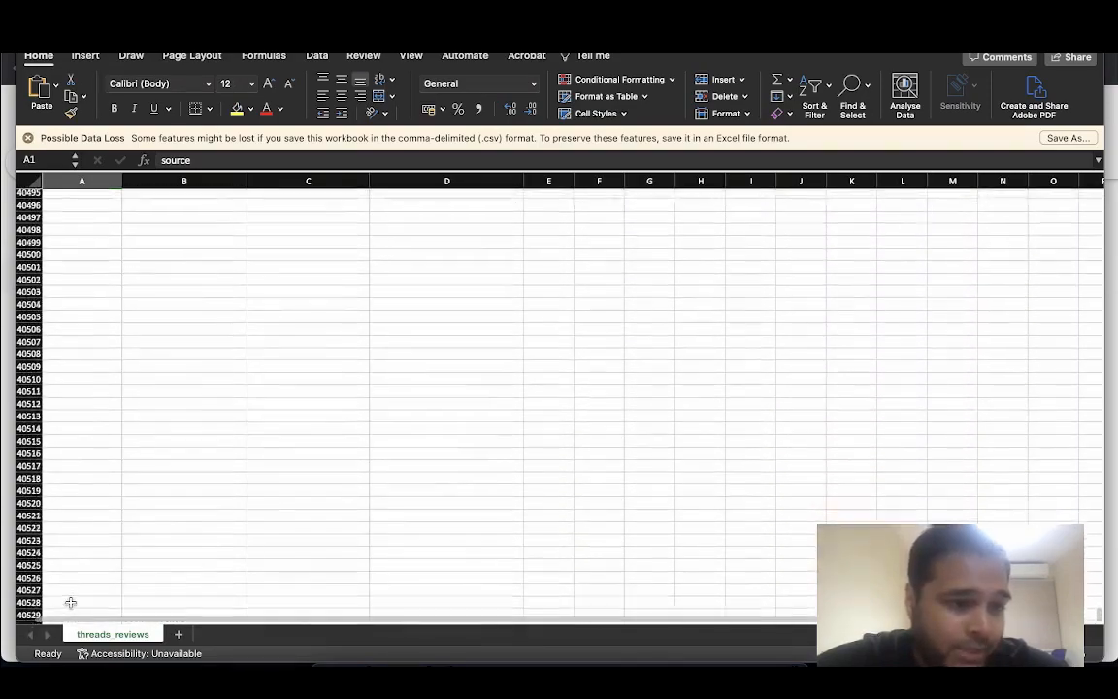
{"action": "scroll", "coordinate": [70, 602], "scroll_direction": "up", "scroll_amount": 6}
Switch back to the browser window with the Kaggle datasets page
{"action": "key", "text": "ctrl+Up"}
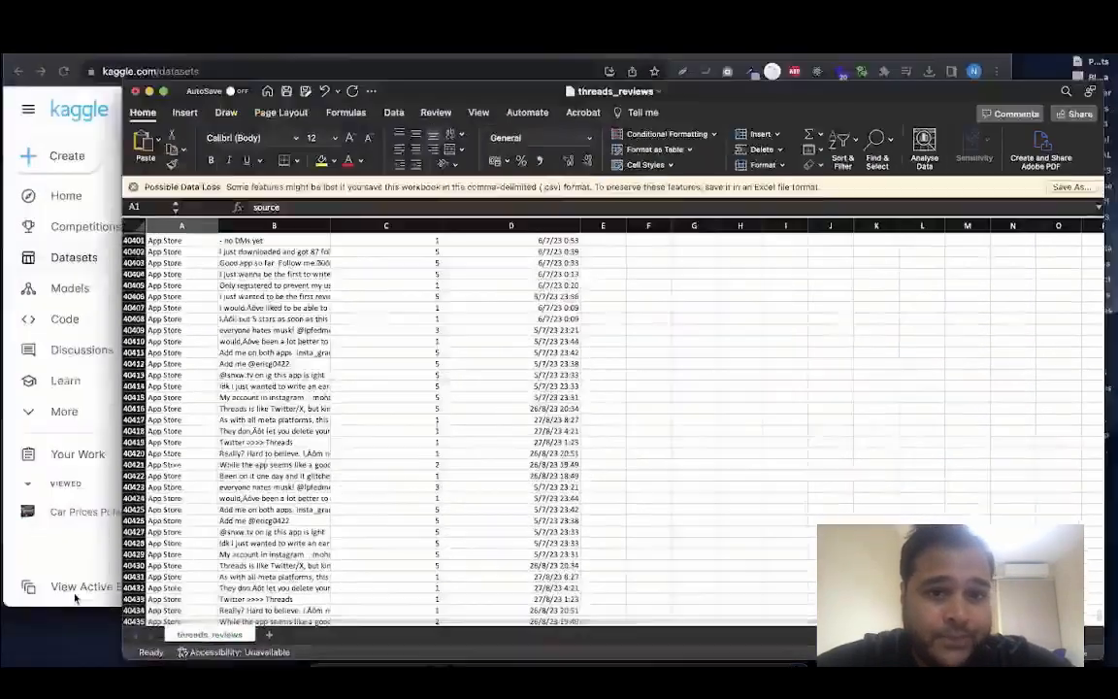
{"action": "left_click", "coordinate": [231, 291]}
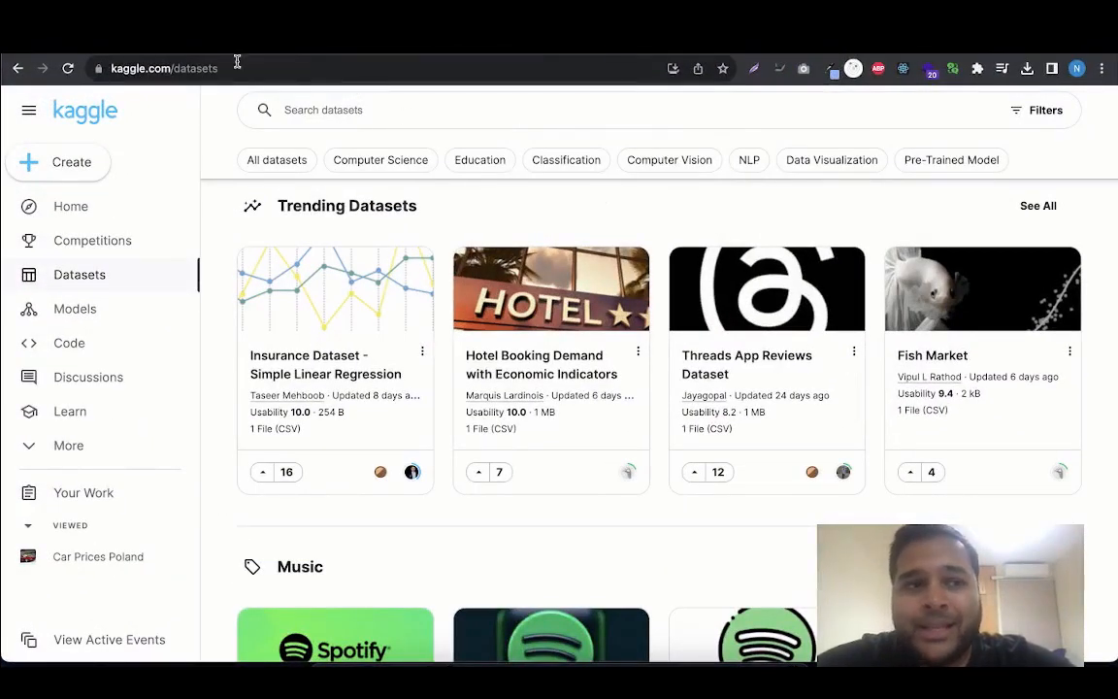
Switch to the Oracle Cloud console and open the Autonomous Data Warehouse list under Oracle Database
{"action": "left_click", "coordinate": [128, 50]}
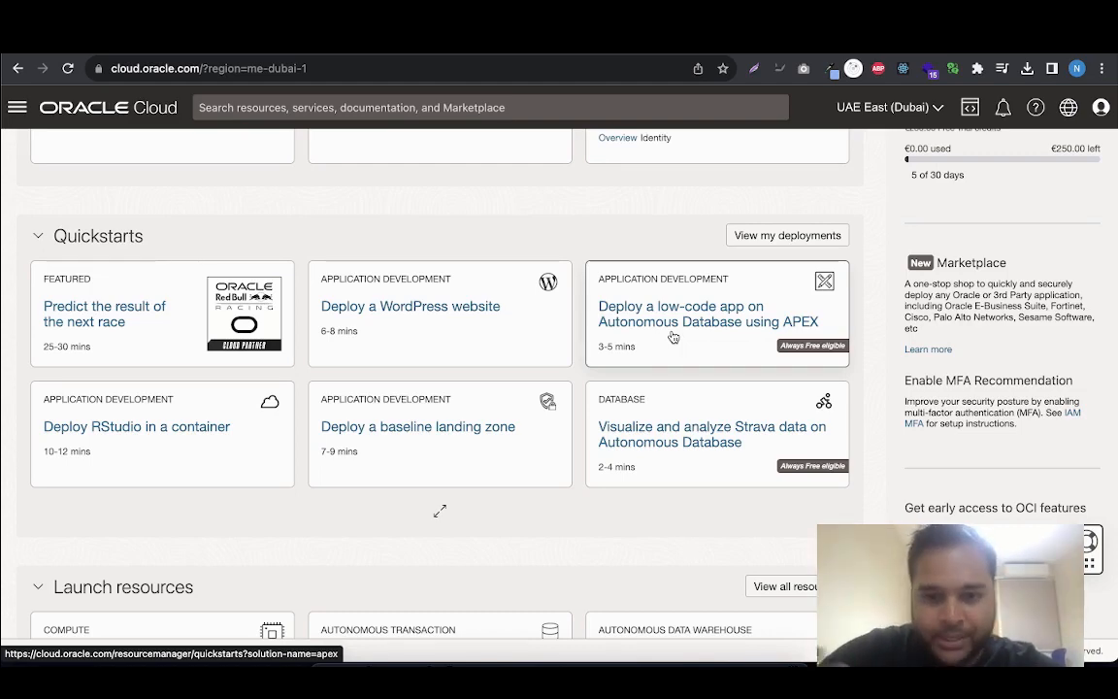
{"action": "scroll", "coordinate": [673, 337], "scroll_direction": "up", "scroll_amount": 3}
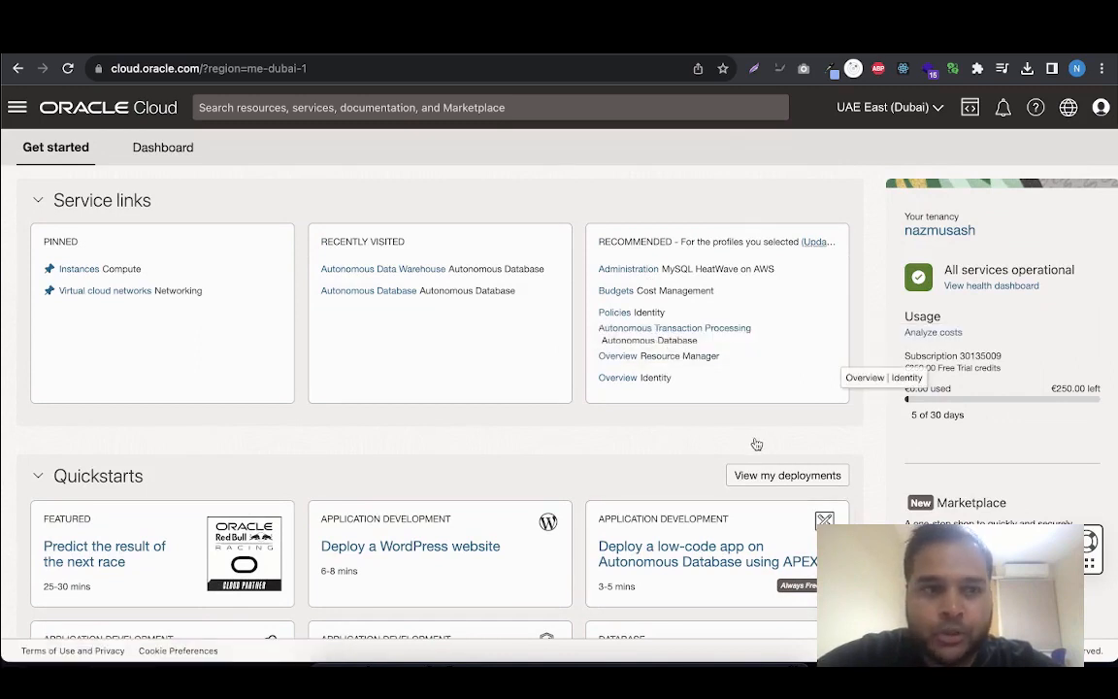
{"action": "left_click", "coordinate": [18, 107]}
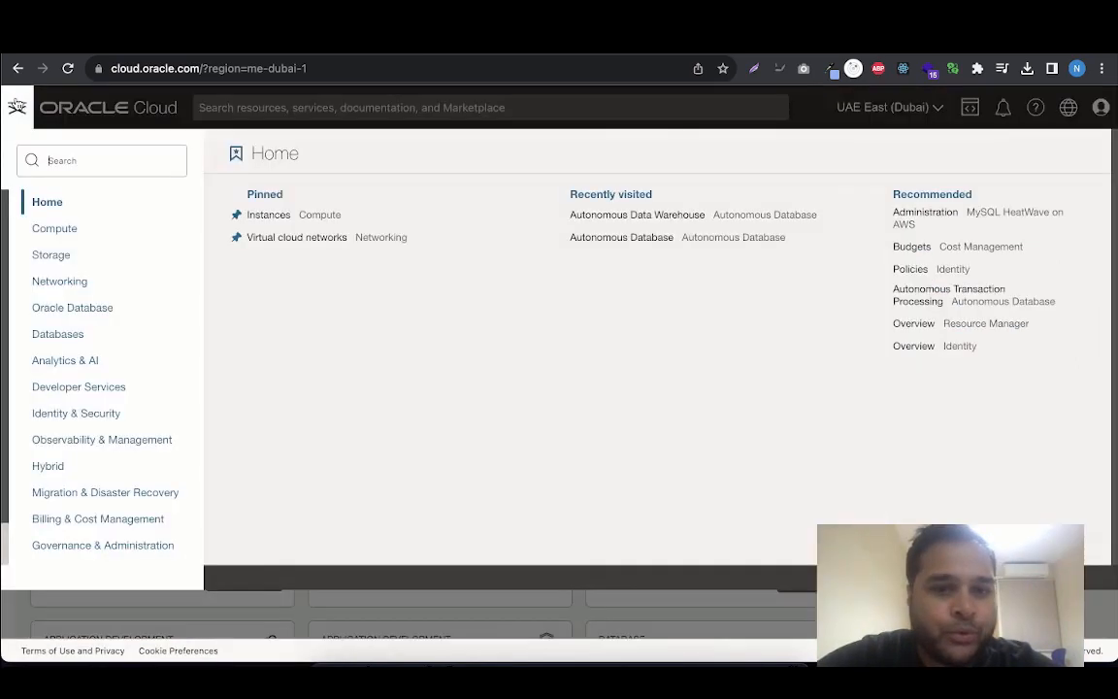
{"action": "left_click", "coordinate": [108, 309]}
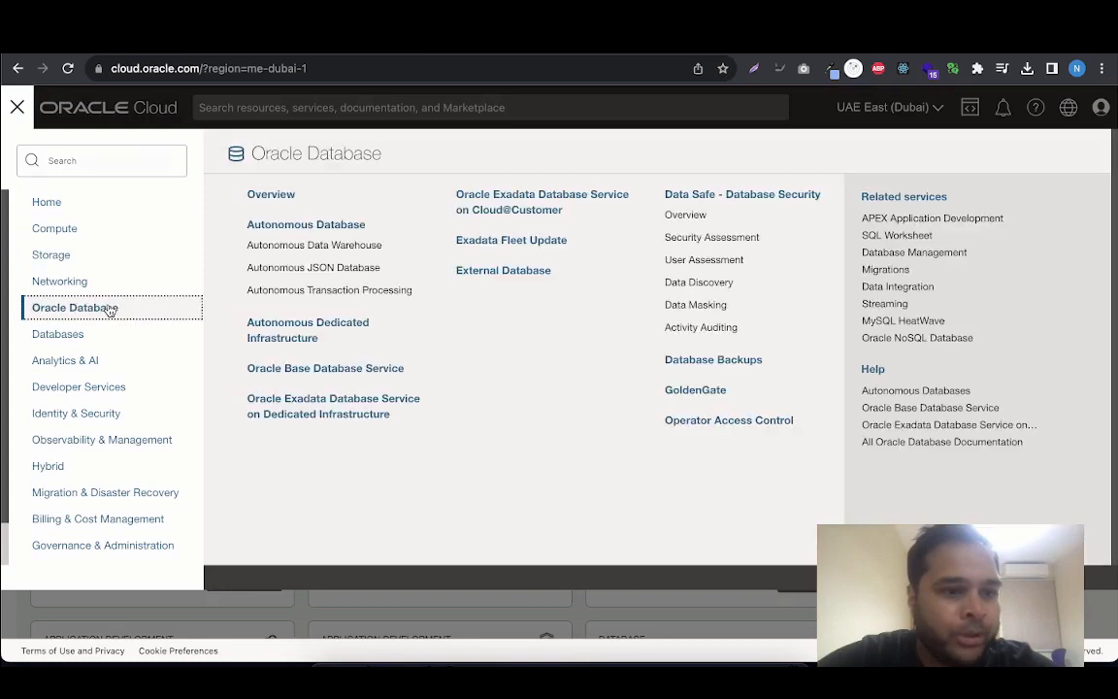
{"action": "left_click", "coordinate": [335, 249]}
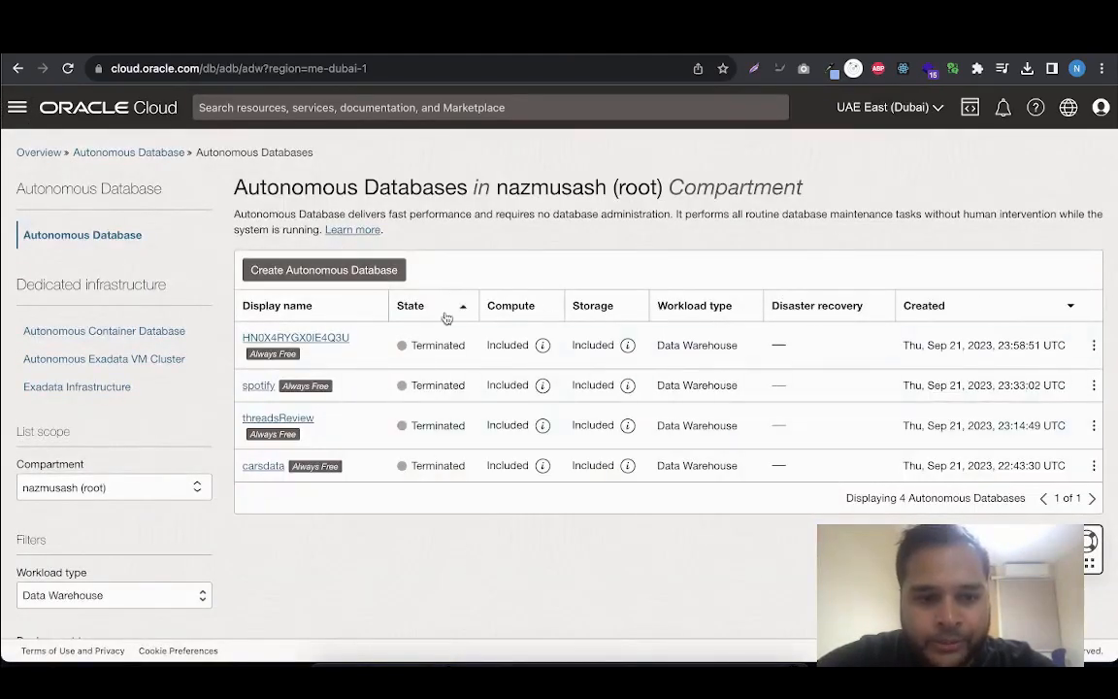
{"action": "scroll", "coordinate": [584, 424], "scroll_direction": "down", "scroll_amount": 1}
{"action": "scroll", "coordinate": [585, 424], "scroll_direction": "up", "scroll_amount": 1}
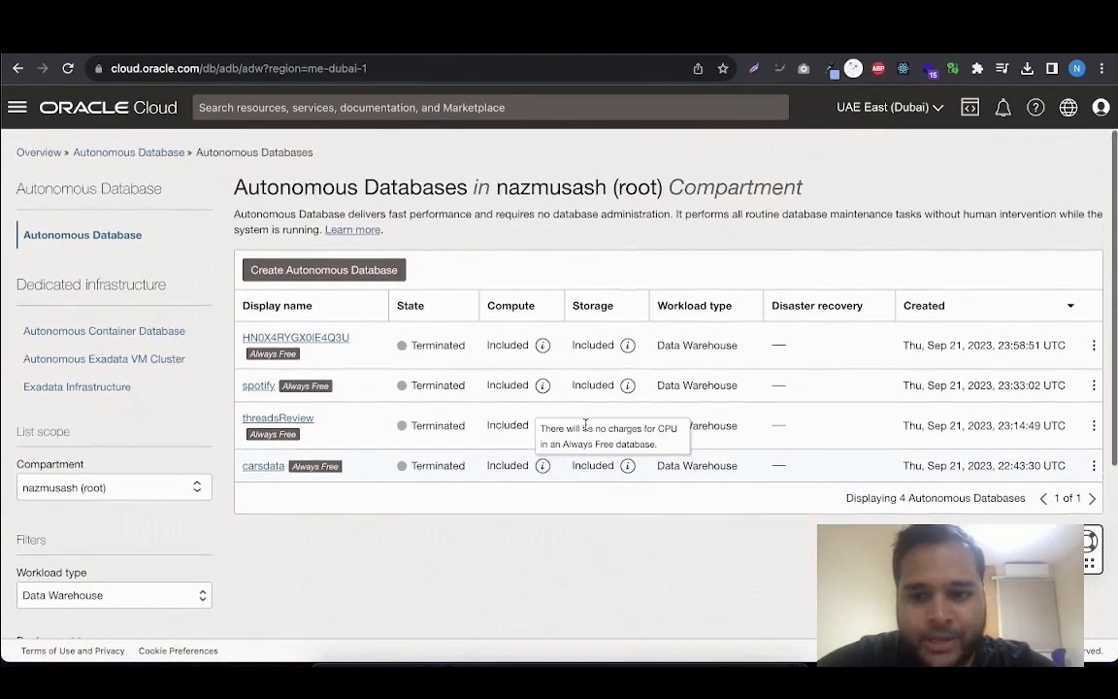
Start creating an Autonomous Database and set both its display name and database name to threads
{"action": "left_click", "coordinate": [286, 272]}
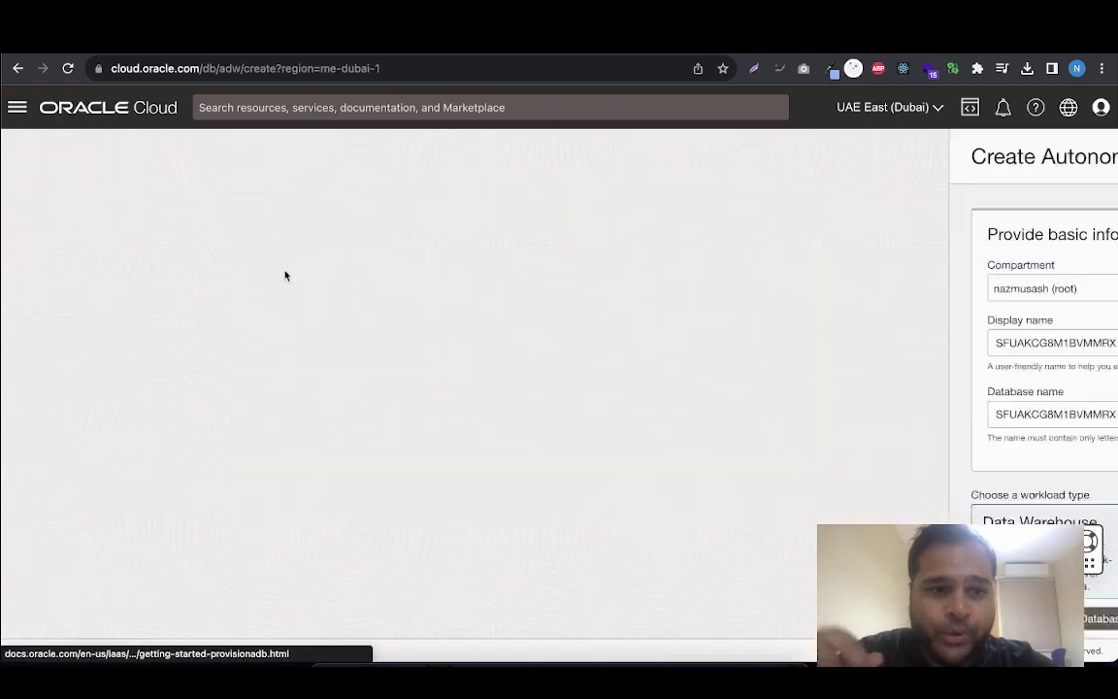
{"action": "left_click_drag", "start_coordinate": [189, 351], "coordinate": [35, 332]}
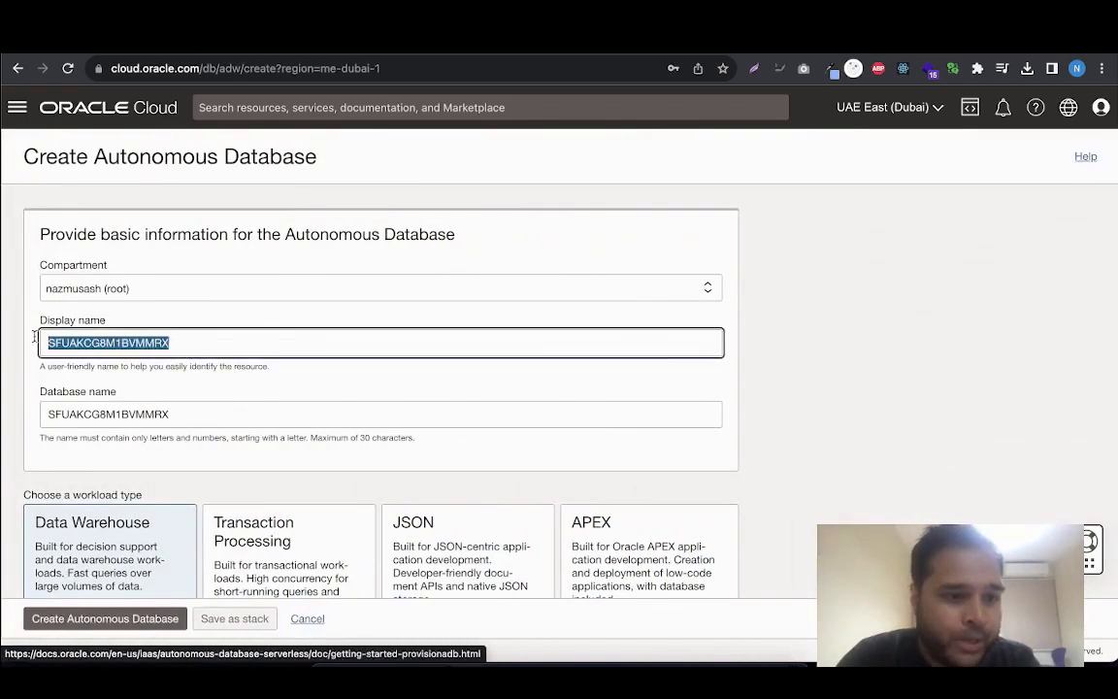
{"action": "type", "text": "threads"}
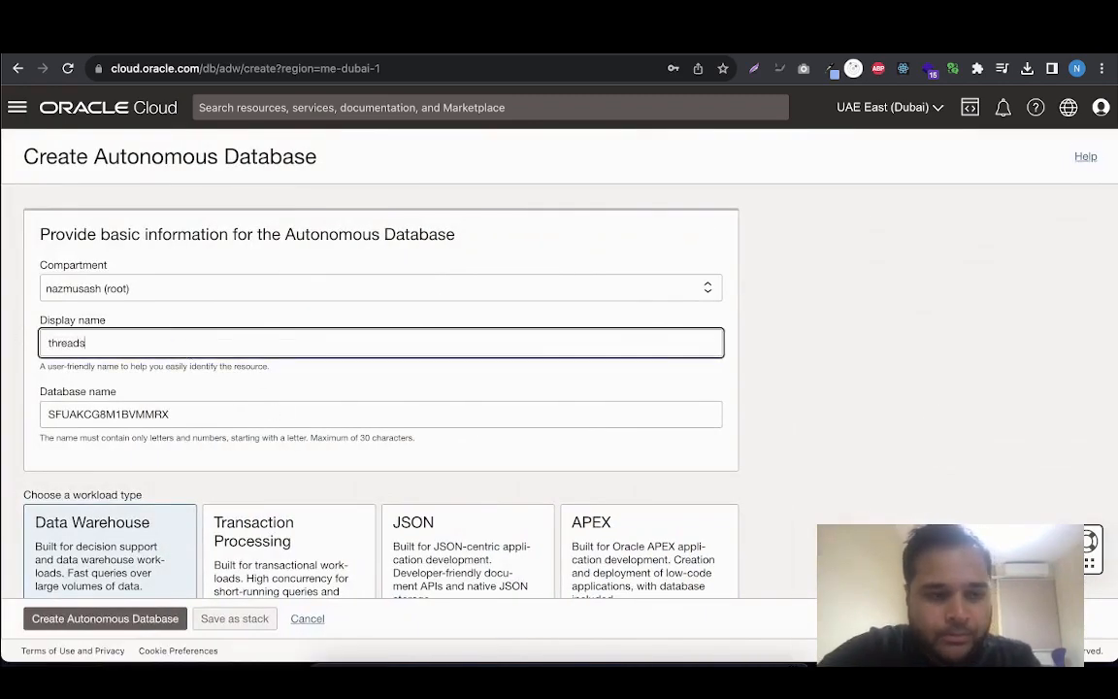
{"action": "left_click_drag", "start_coordinate": [189, 416], "coordinate": [5, 420]}
{"action": "type", "text": "threads"}
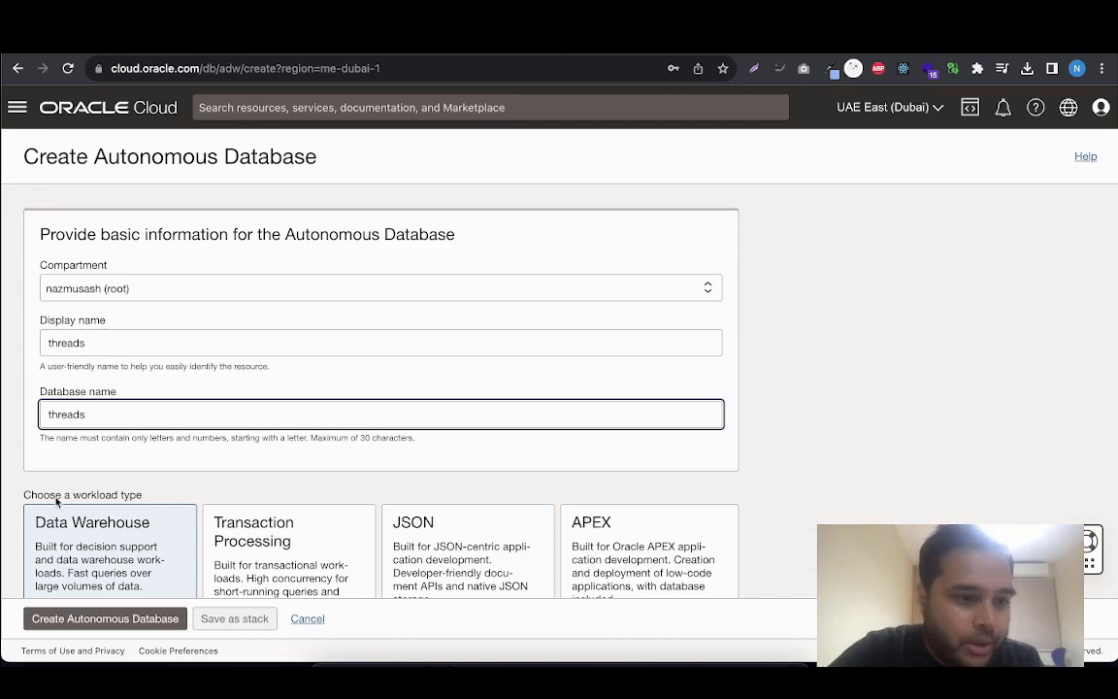
Keep the Data Warehouse workload and Serverless deployment, and enable the Always Free configuration options
{"action": "scroll", "coordinate": [30, 489], "scroll_direction": "down", "scroll_amount": 5}
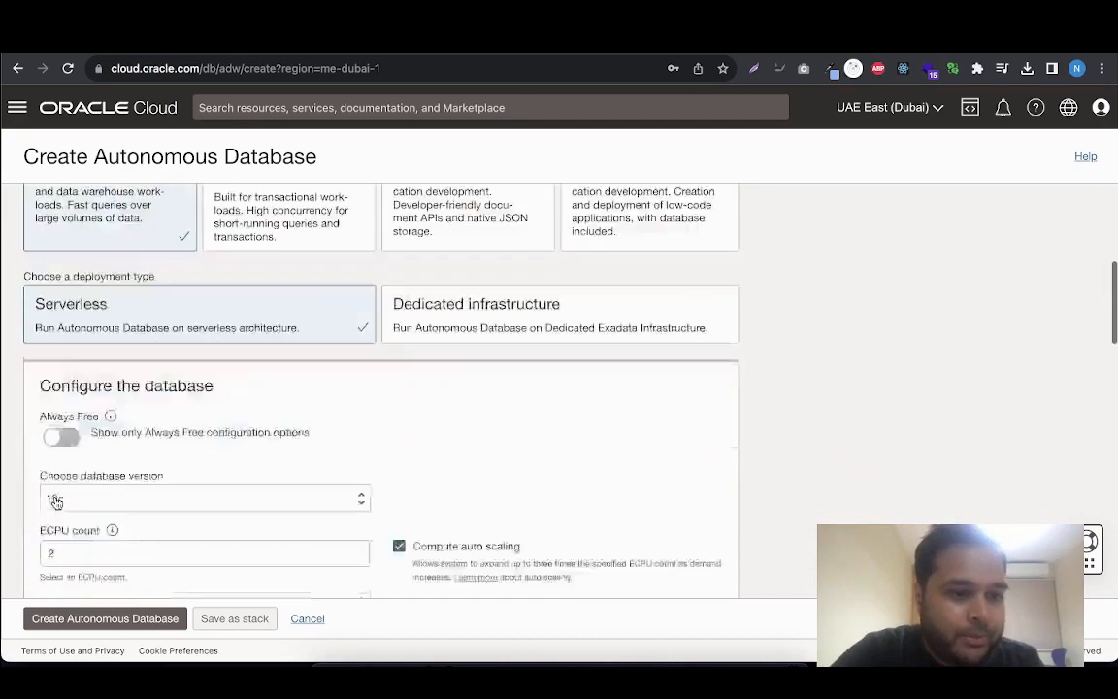
{"action": "scroll", "coordinate": [57, 502], "scroll_direction": "up", "scroll_amount": 2}
{"action": "scroll", "coordinate": [56, 502], "scroll_direction": "up", "scroll_amount": 1}
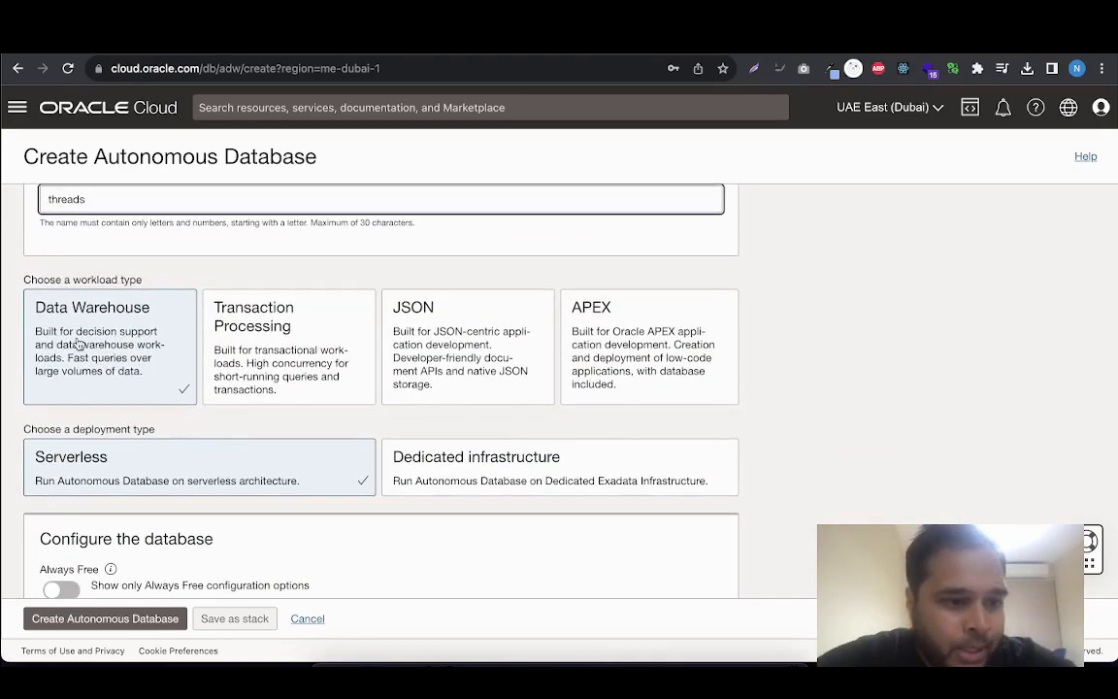
{"action": "scroll", "coordinate": [61, 383], "scroll_direction": "down", "scroll_amount": 3}
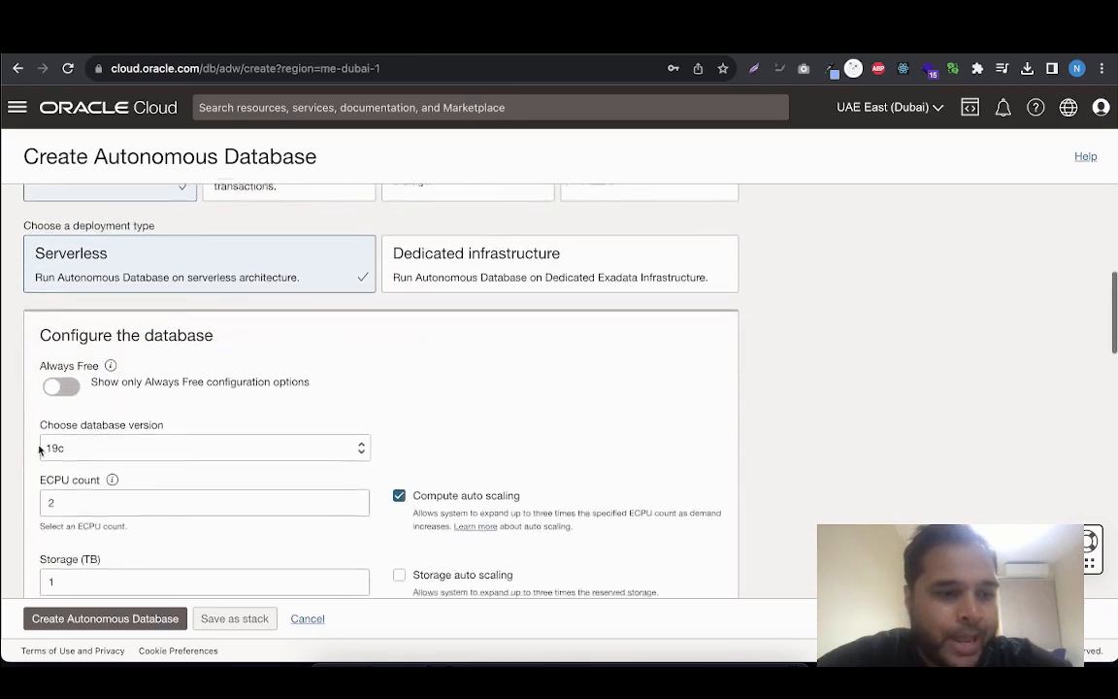
{"action": "left_click", "coordinate": [61, 381]}
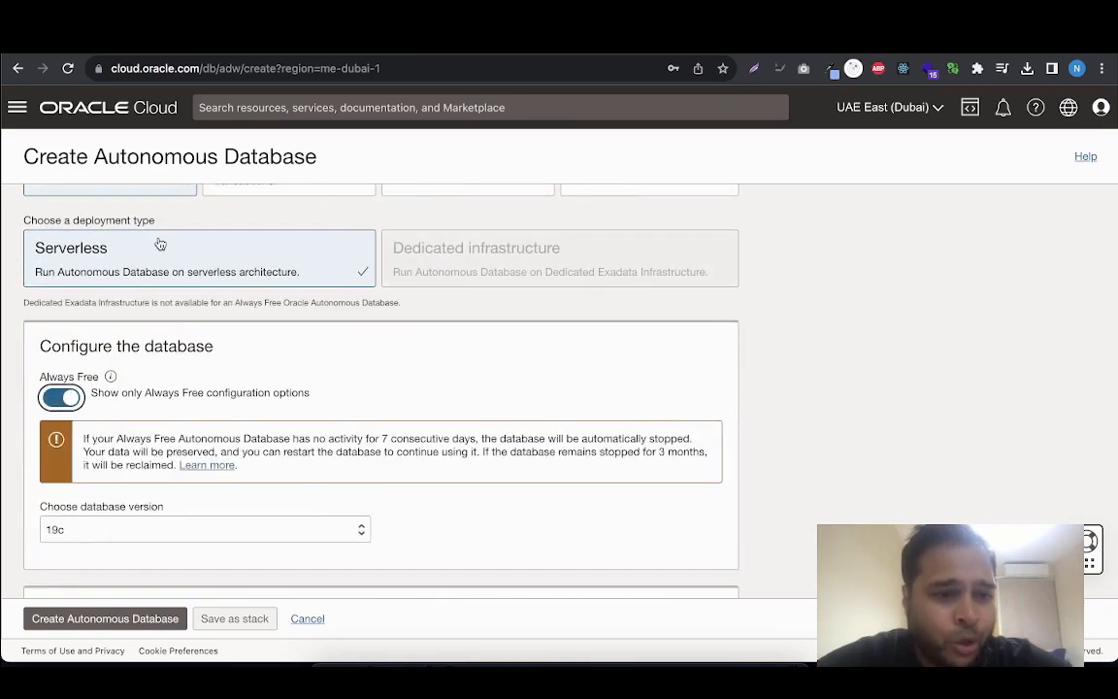
{"action": "scroll", "coordinate": [204, 498], "scroll_direction": "down", "scroll_amount": 1}
{"action": "scroll", "coordinate": [203, 498], "scroll_direction": "up", "scroll_amount": 1}
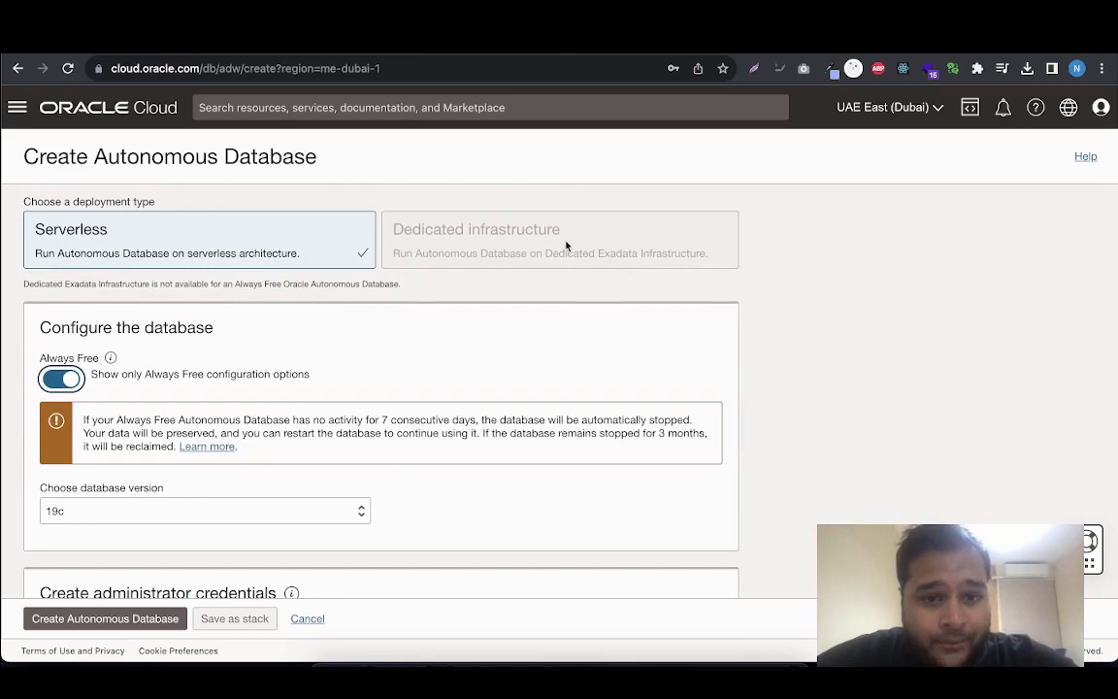
Enter the administrator password for the ADMIN user and repeat it in the confirmation field
{"action": "scroll", "coordinate": [643, 300], "scroll_direction": "down", "scroll_amount": 3}
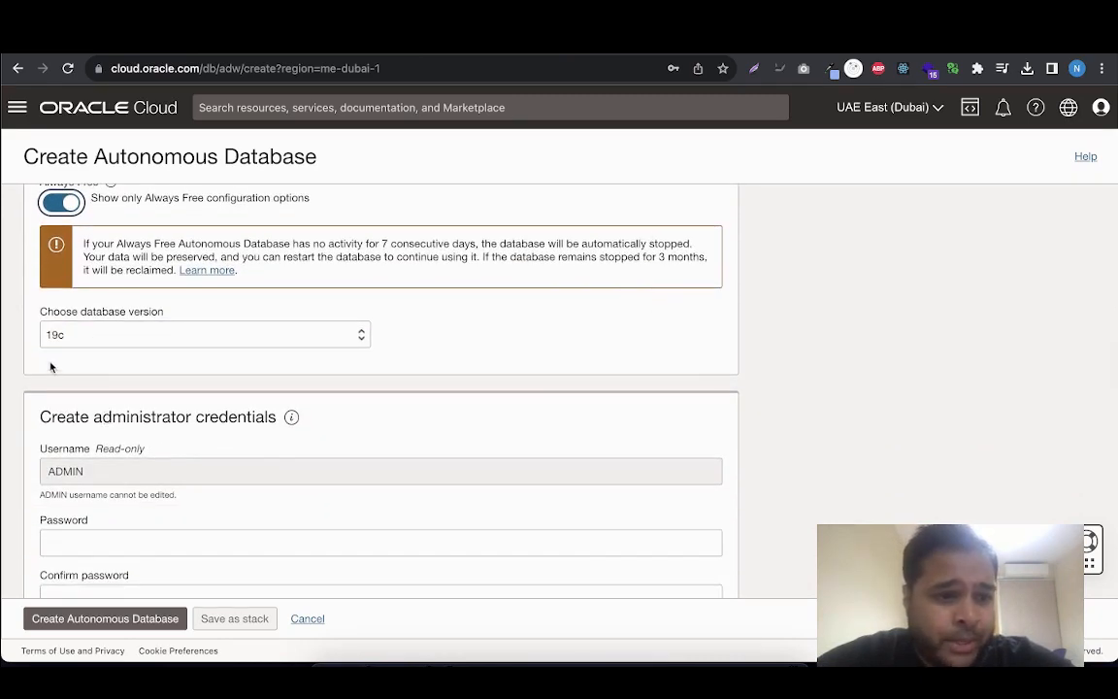
{"action": "scroll", "coordinate": [126, 427], "scroll_direction": "down", "scroll_amount": 3}
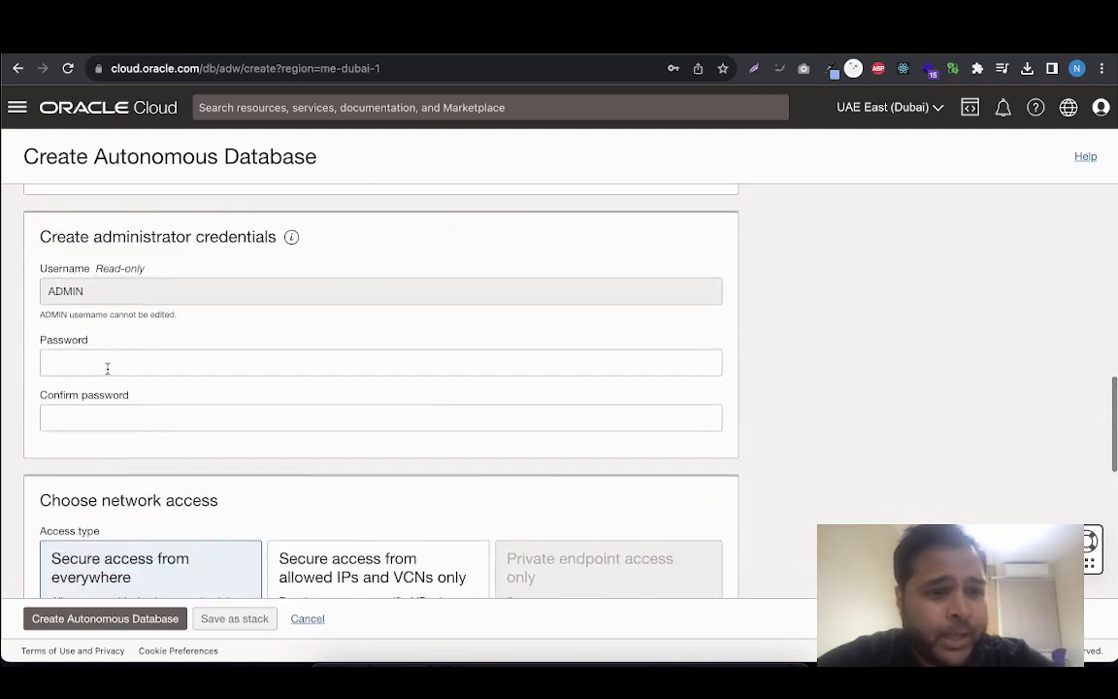
{"action": "left_click", "coordinate": [108, 369]}
{"action": "left_click", "coordinate": [138, 406]}
{"action": "left_click", "coordinate": [138, 419]}
{"action": "type", "text": "•"}
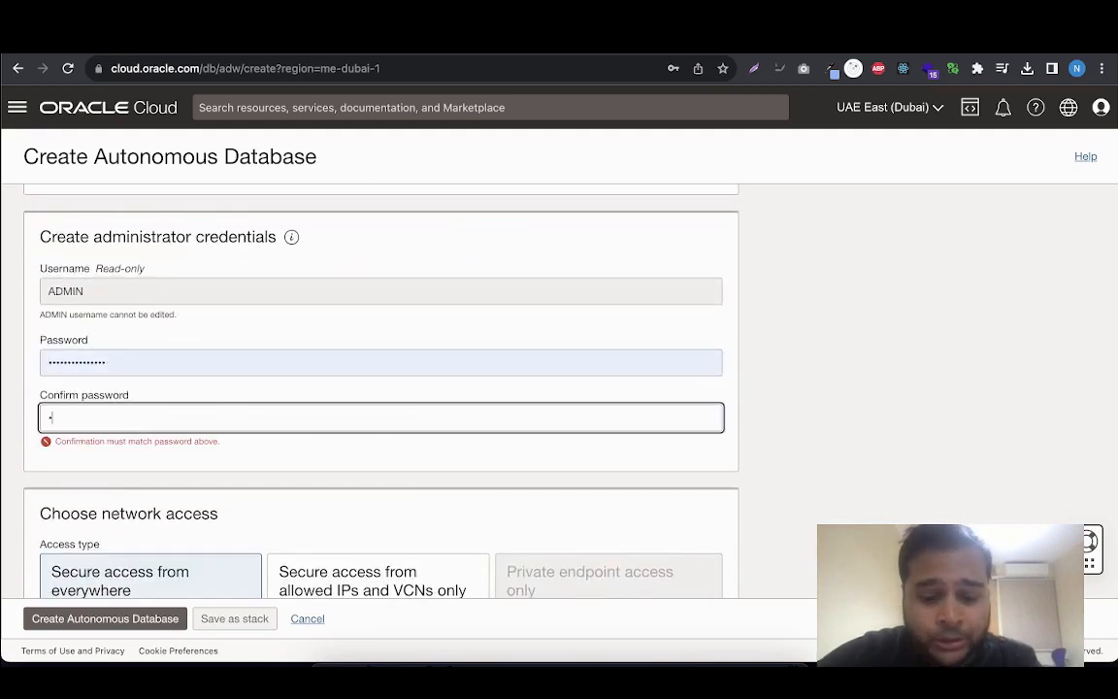
{"action": "type", "text": "••"}
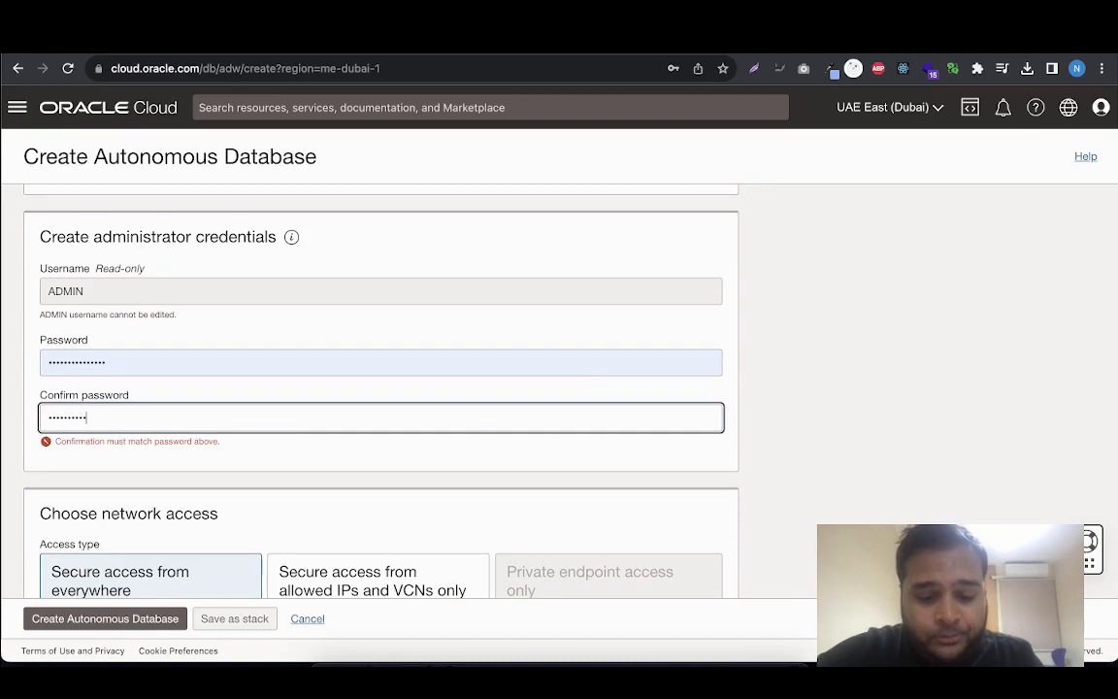
{"action": "type", "text": "••••••••••••"}
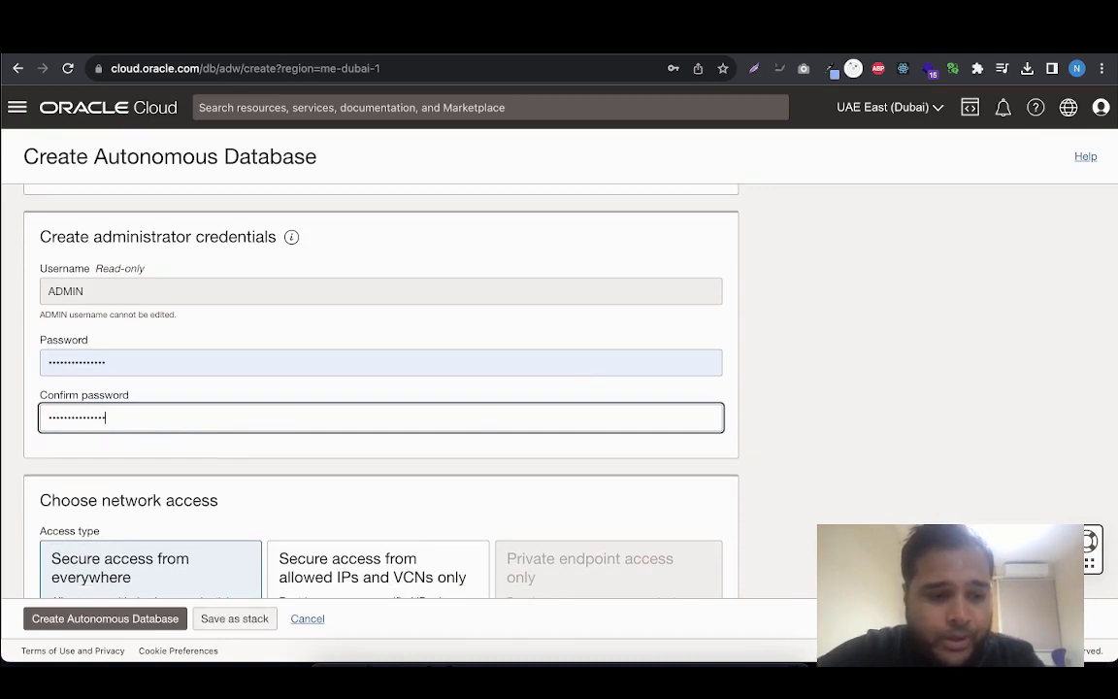
Create the Autonomous Database with the default network access and license settings, and save its password in the browser
{"action": "scroll", "coordinate": [142, 404], "scroll_direction": "down", "scroll_amount": 4}
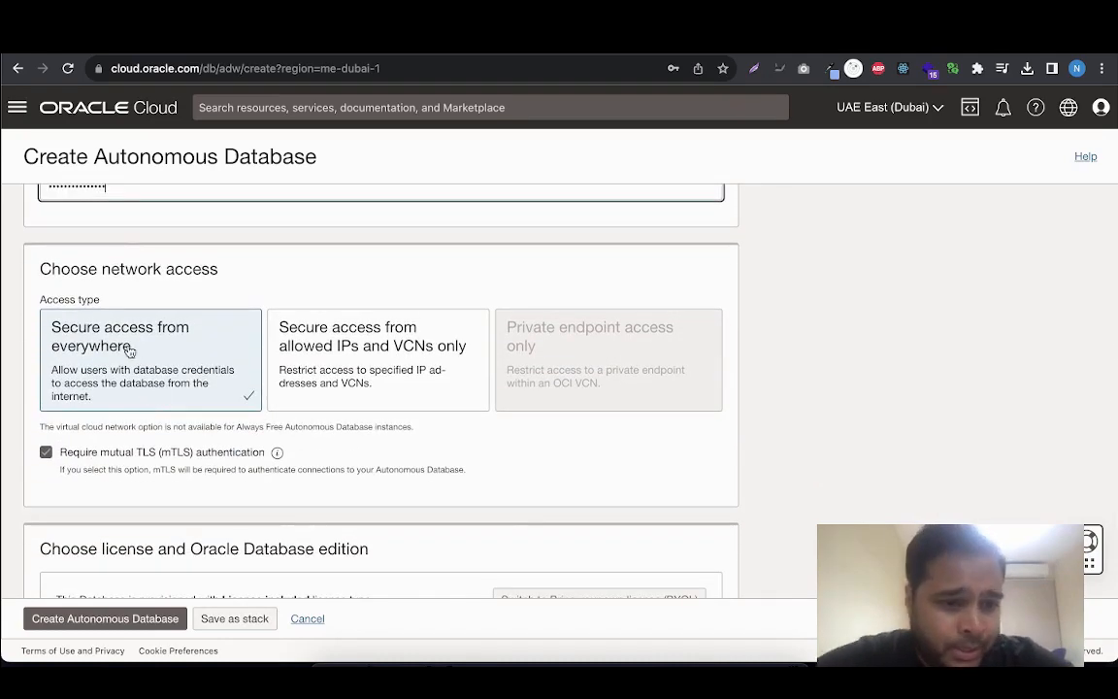
{"action": "scroll", "coordinate": [145, 365], "scroll_direction": "down", "scroll_amount": 3}
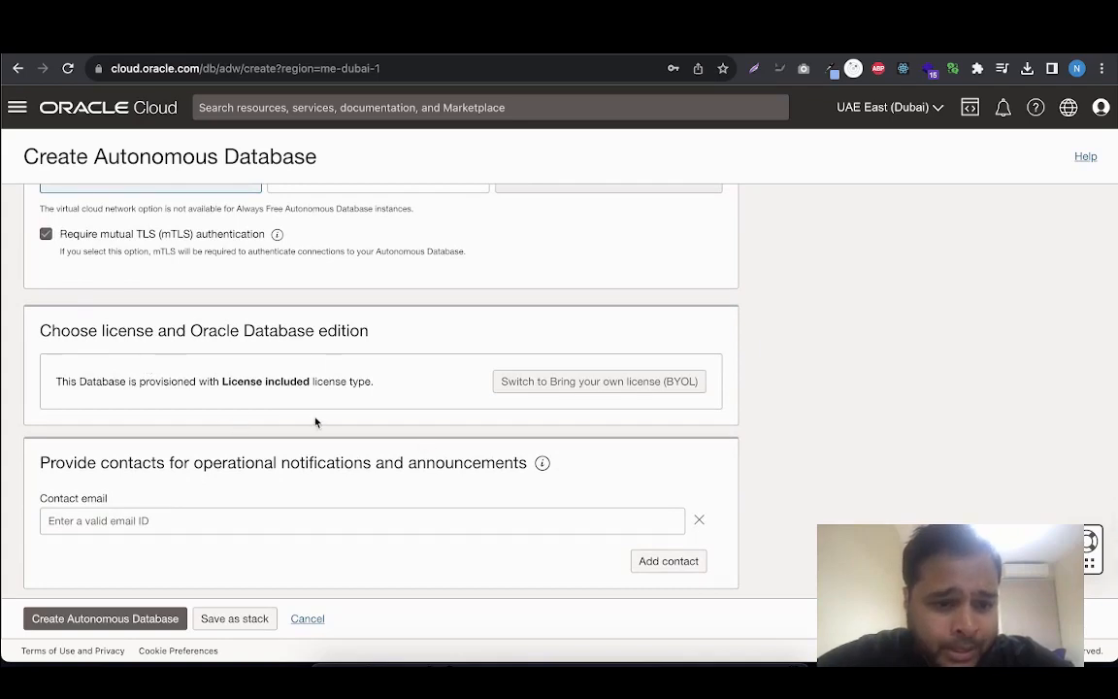
{"action": "scroll", "coordinate": [413, 429], "scroll_direction": "down", "scroll_amount": 1}
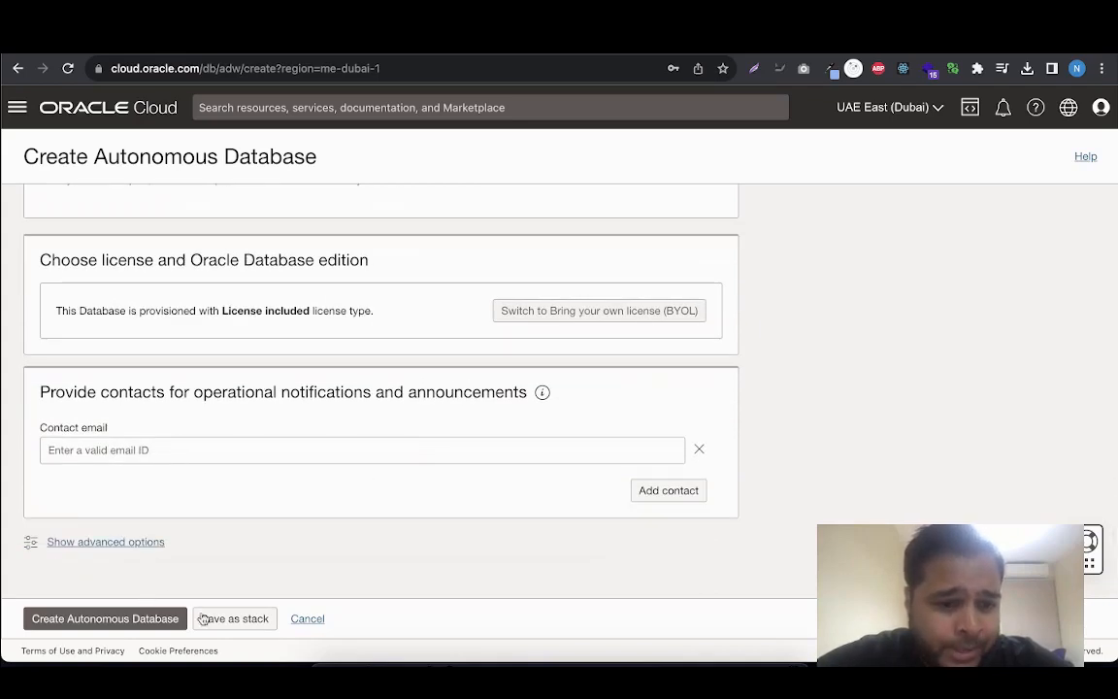
{"action": "left_click", "coordinate": [116, 620]}
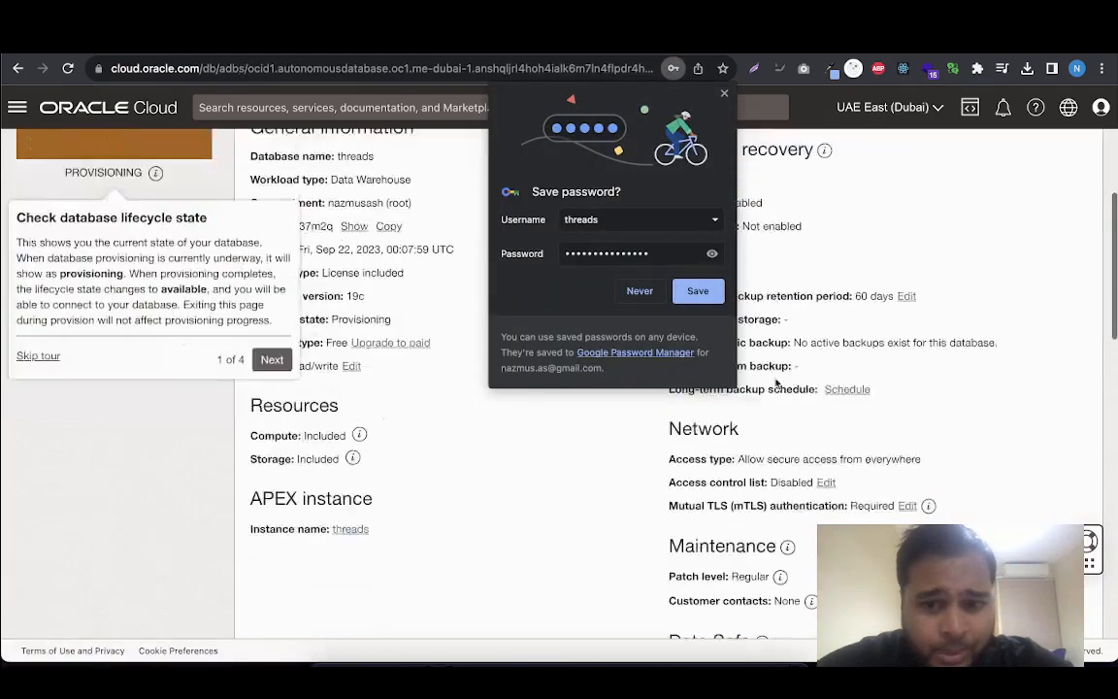
{"action": "left_click", "coordinate": [701, 292]}
Go through the guided console tour of the threads database to its end, checking the additional administrative actions along the way
{"action": "scroll", "coordinate": [115, 289], "scroll_direction": "up", "scroll_amount": 3}
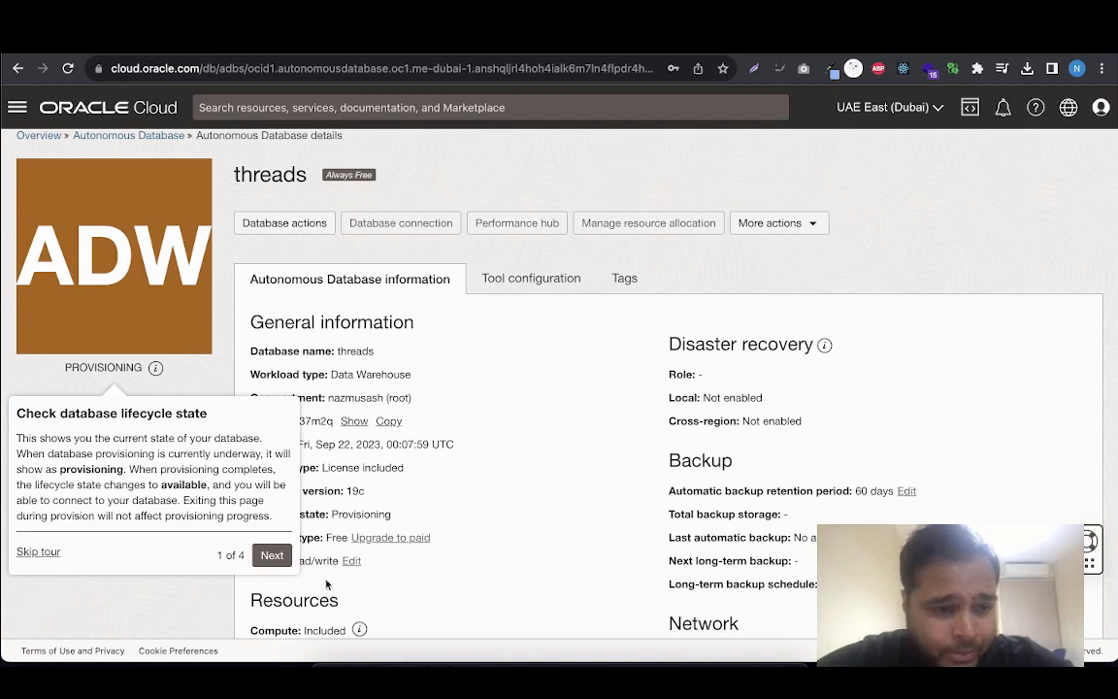
{"action": "left_click", "coordinate": [271, 554]}
{"action": "scroll", "coordinate": [293, 337], "scroll_direction": "up", "scroll_amount": 1}
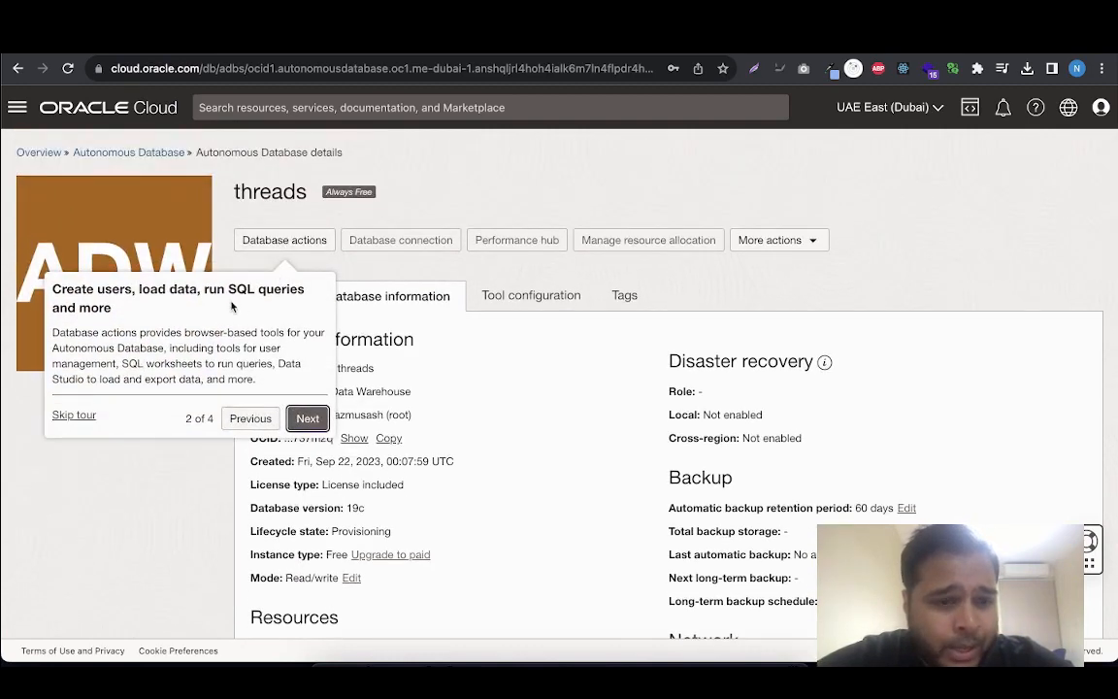
{"action": "left_click_drag", "start_coordinate": [205, 290], "coordinate": [315, 295]}
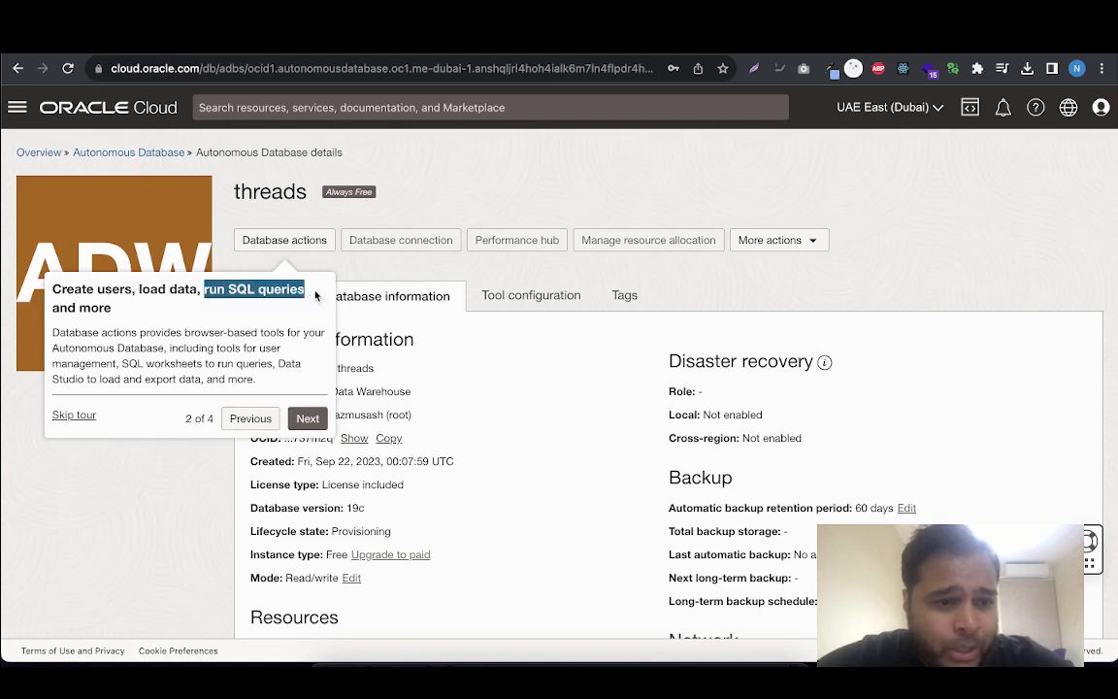
{"action": "left_click_drag", "start_coordinate": [137, 290], "coordinate": [208, 291]}
{"action": "left_click", "coordinate": [317, 424]}
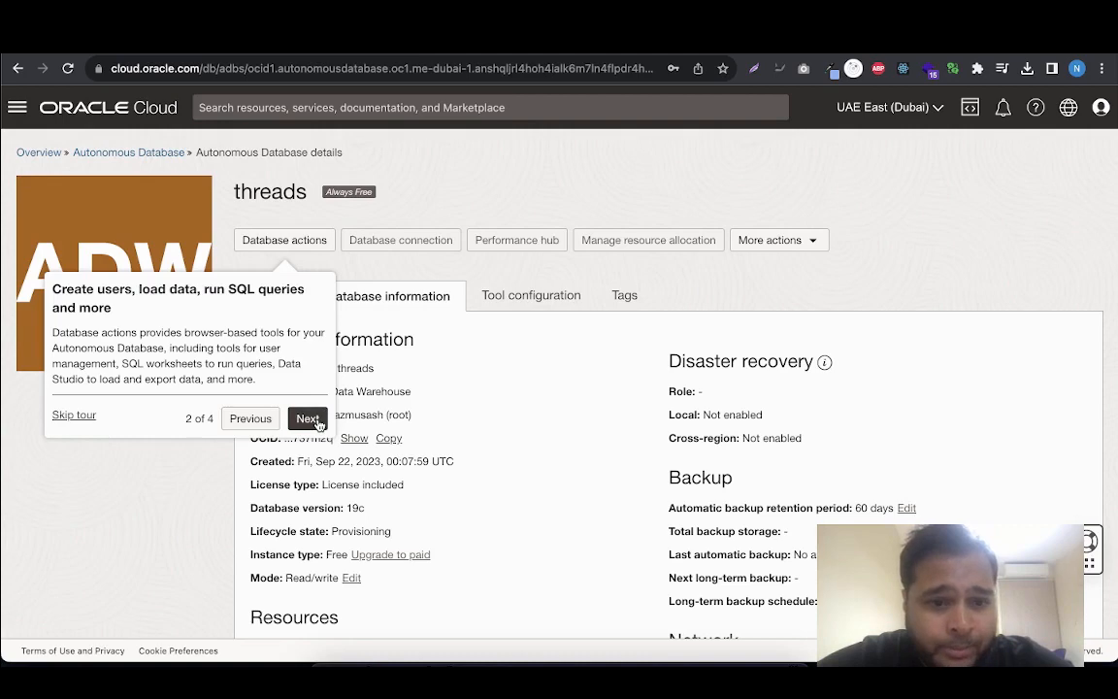
{"action": "left_click", "coordinate": [309, 419]}
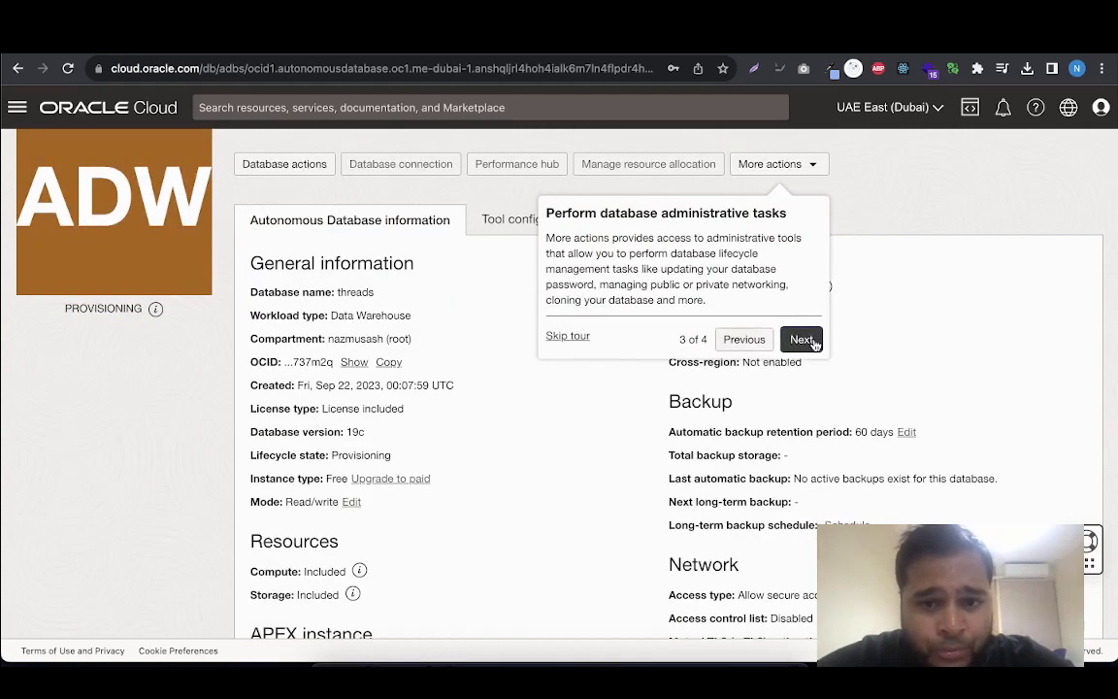
{"action": "left_click", "coordinate": [814, 169]}
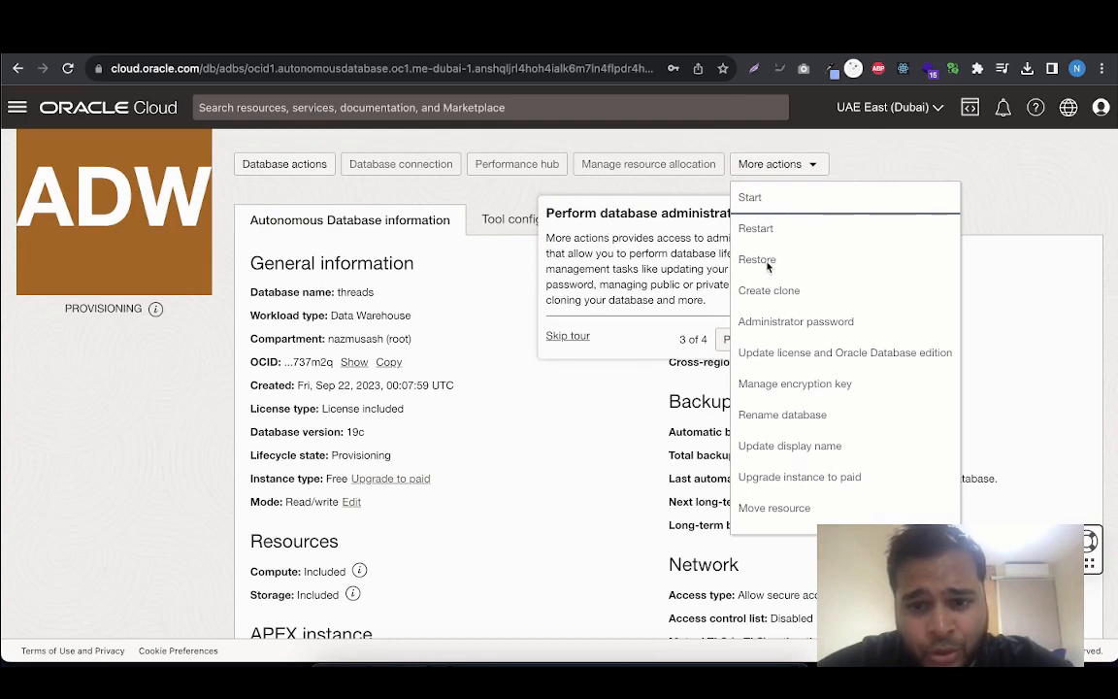
{"action": "left_click", "coordinate": [815, 168]}
{"action": "left_click", "coordinate": [800, 339]}
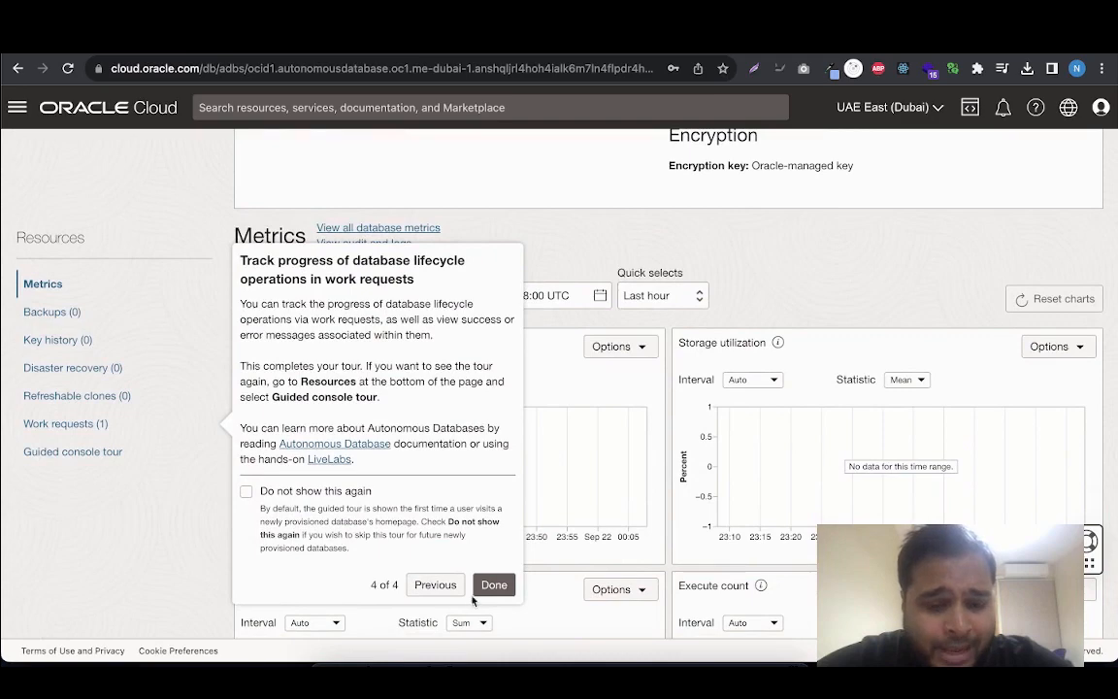
{"action": "left_click", "coordinate": [494, 585]}
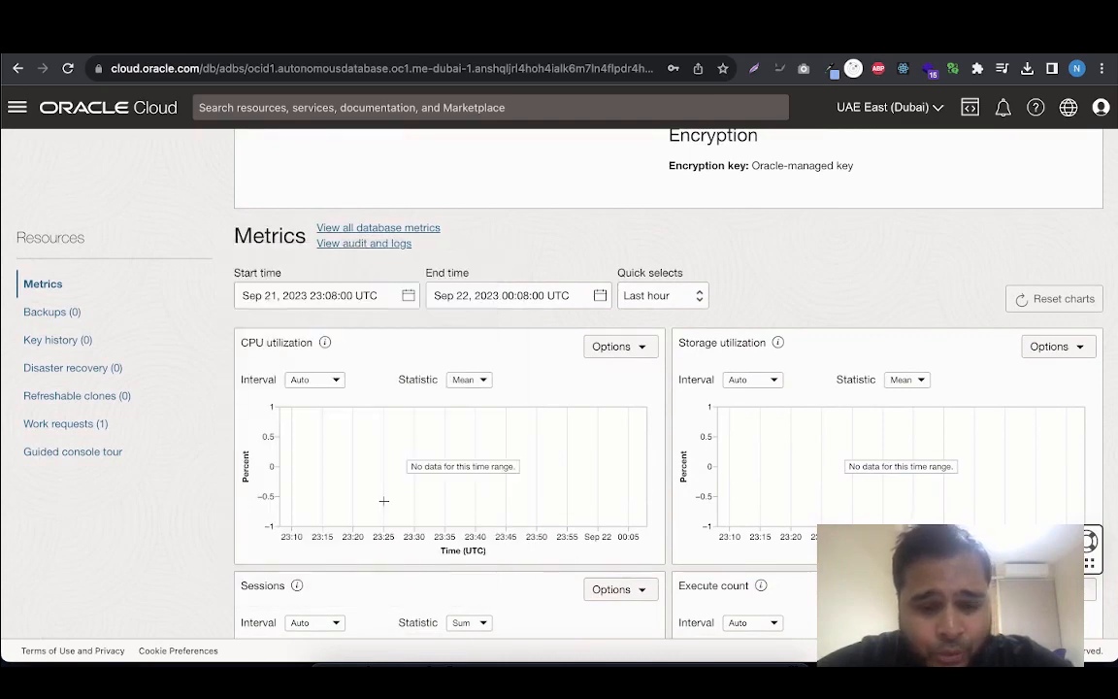
Look over the threads database's metrics charts, from CPU and storage utilization down to running and queued statements
{"action": "scroll", "coordinate": [383, 498], "scroll_direction": "down", "scroll_amount": 2}
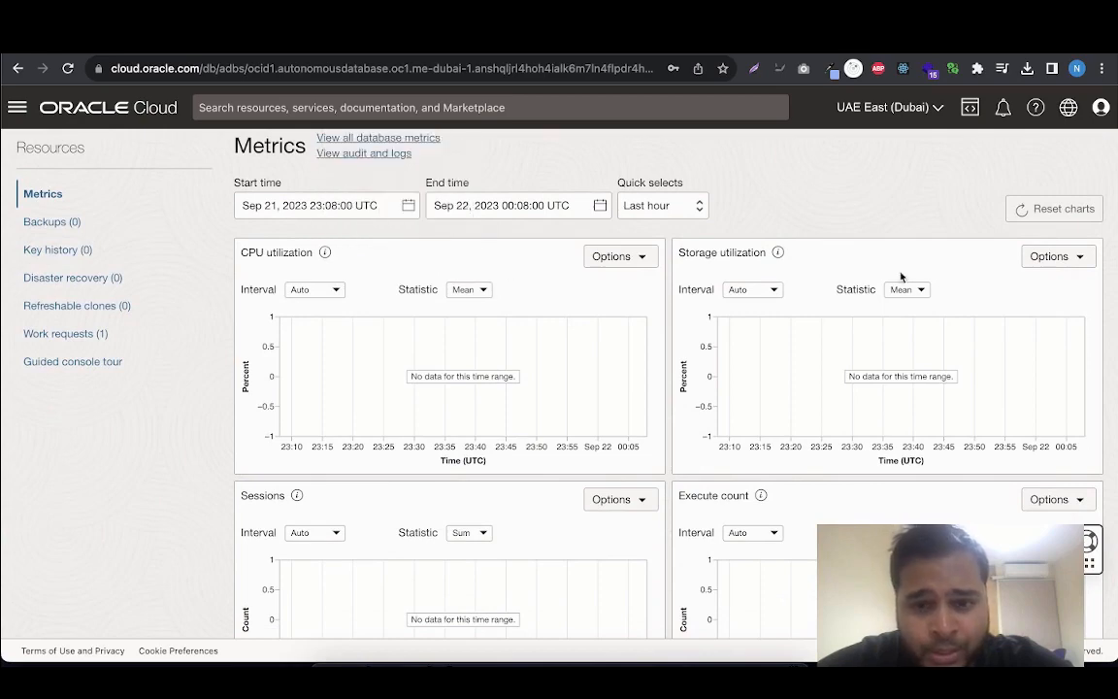
{"action": "scroll", "coordinate": [801, 415], "scroll_direction": "down", "scroll_amount": 3}
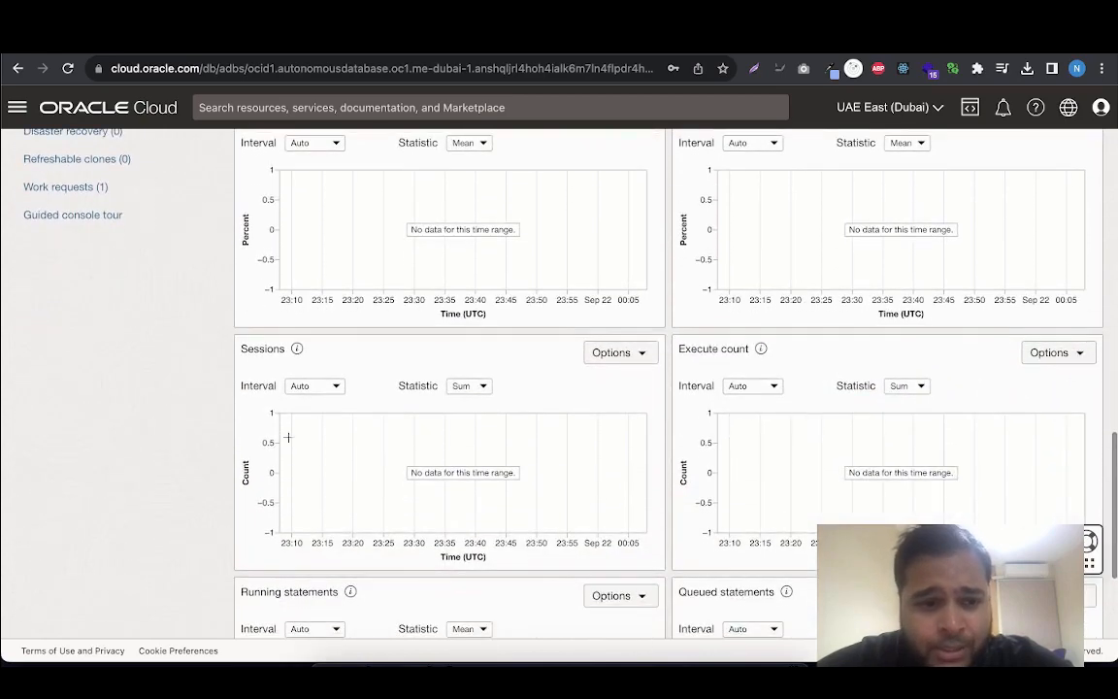
{"action": "scroll", "coordinate": [706, 390], "scroll_direction": "down", "scroll_amount": 4}
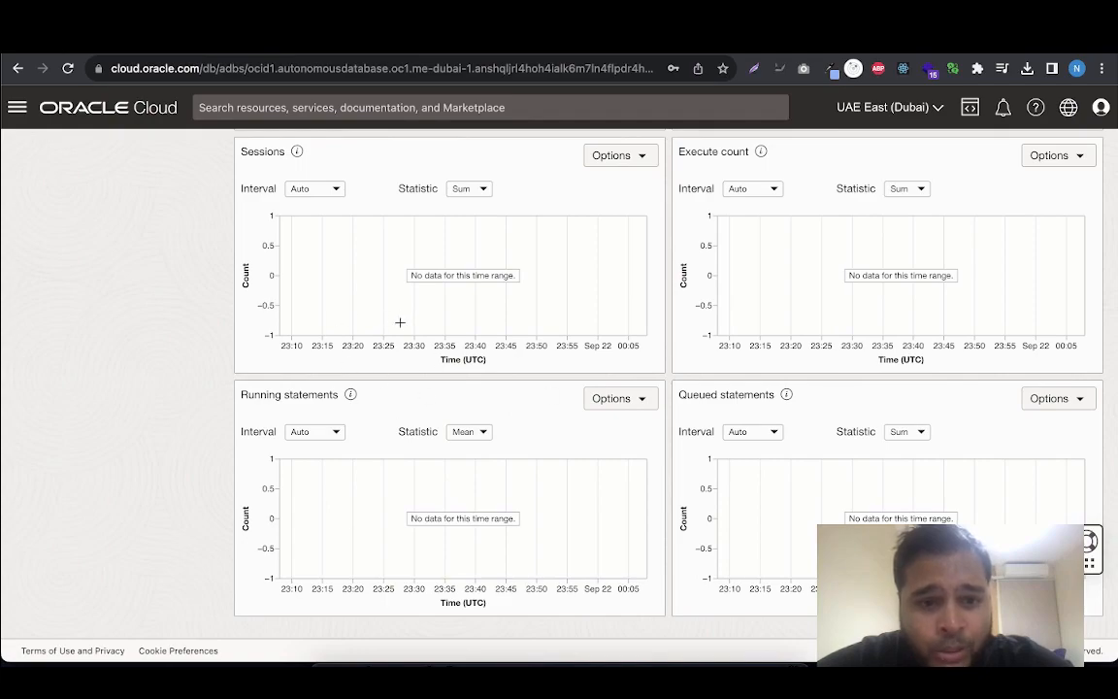
Check the threads database's provisioning status and its explanation until the database is available, and view the database actions on offer
{"action": "scroll", "coordinate": [575, 302], "scroll_direction": "up", "scroll_amount": 15}
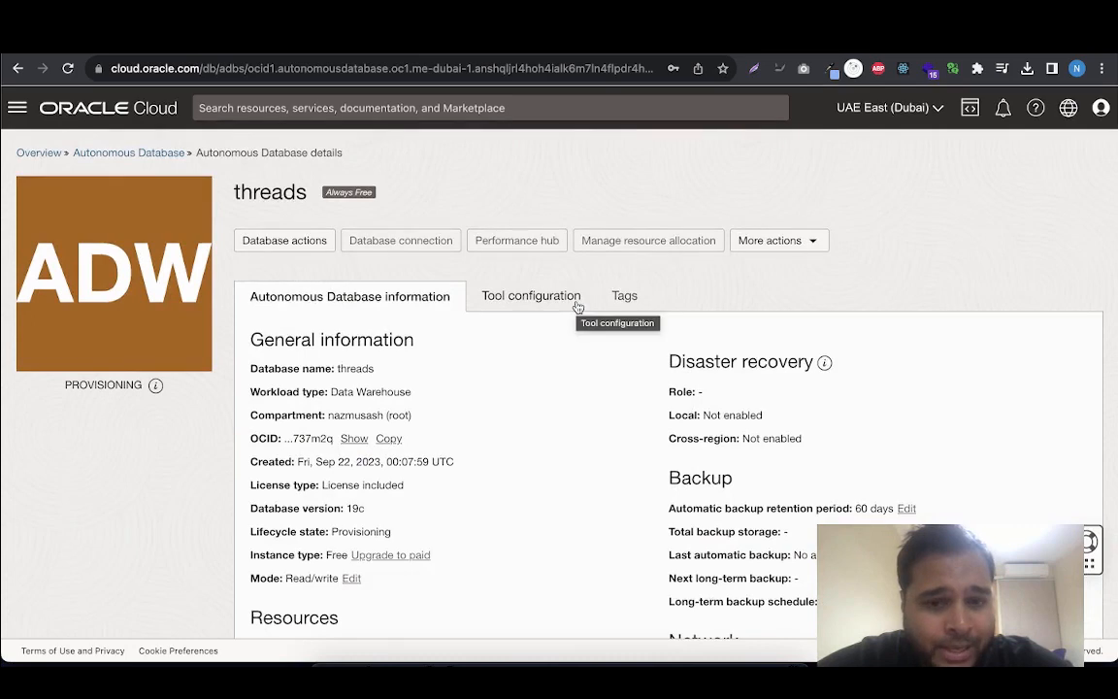
{"action": "mouse_move", "coordinate": [154, 392]}
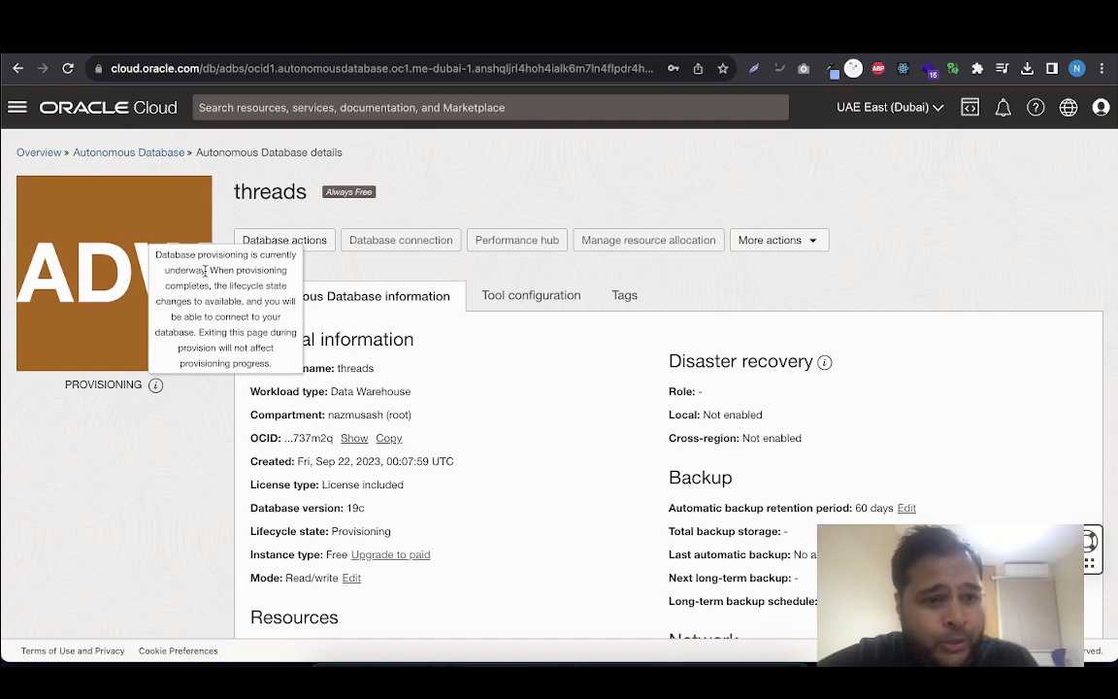
{"action": "left_click_drag", "start_coordinate": [205, 271], "coordinate": [158, 254]}
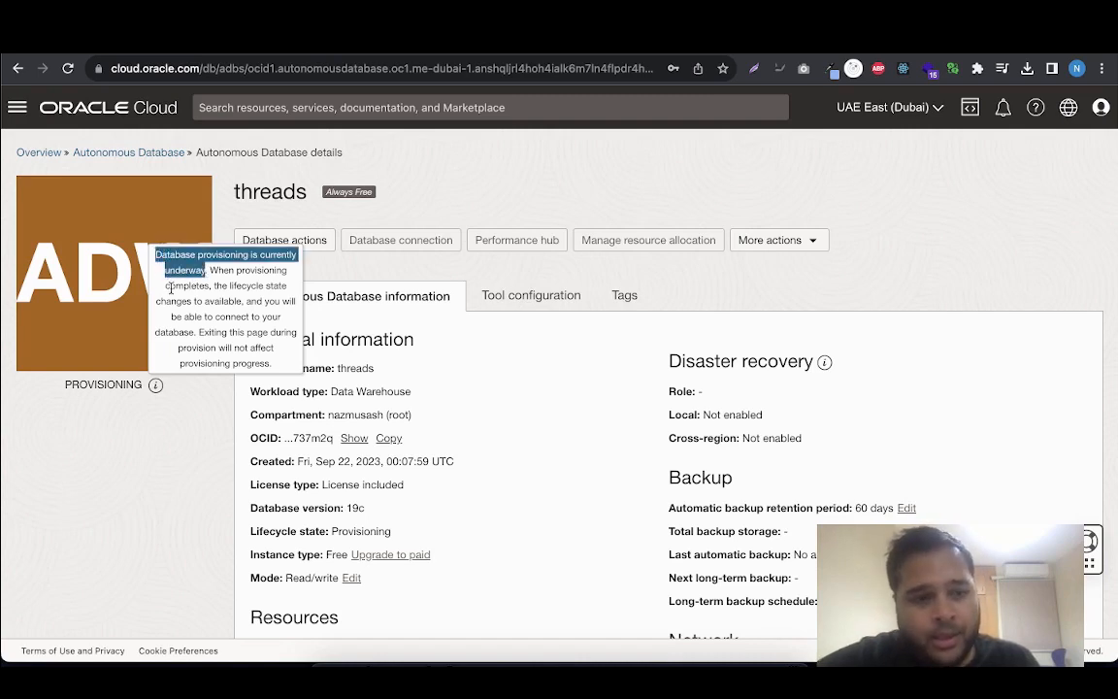
{"action": "left_click", "coordinate": [177, 285]}
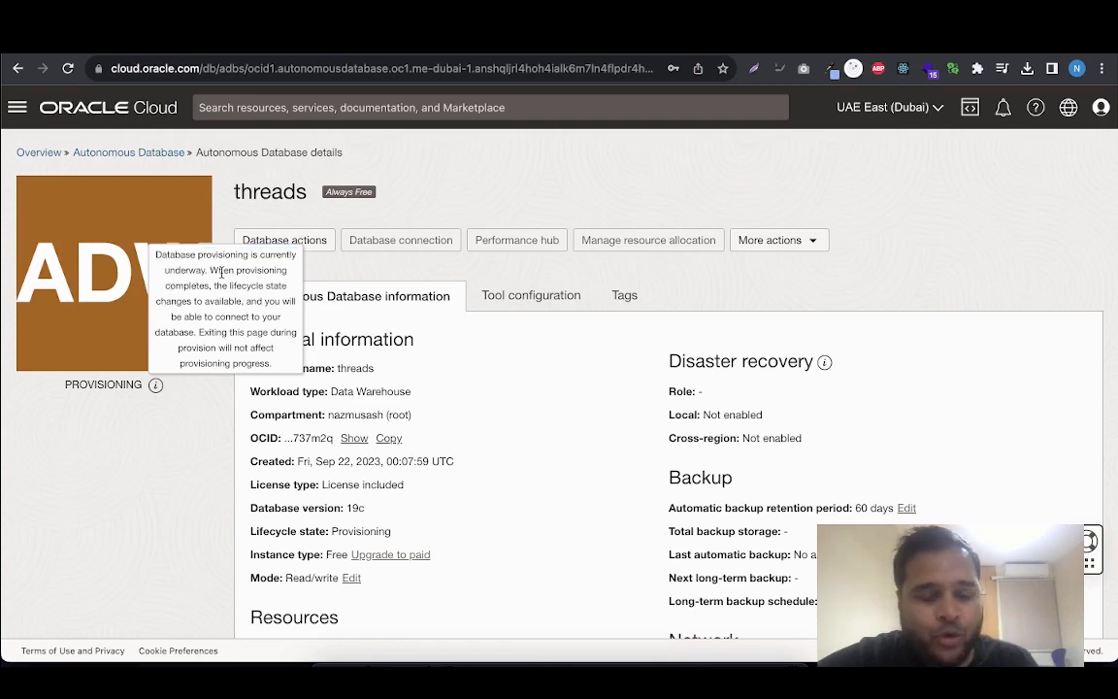
{"action": "left_click", "coordinate": [216, 445]}
{"action": "scroll", "coordinate": [216, 448], "scroll_direction": "down", "scroll_amount": 15}
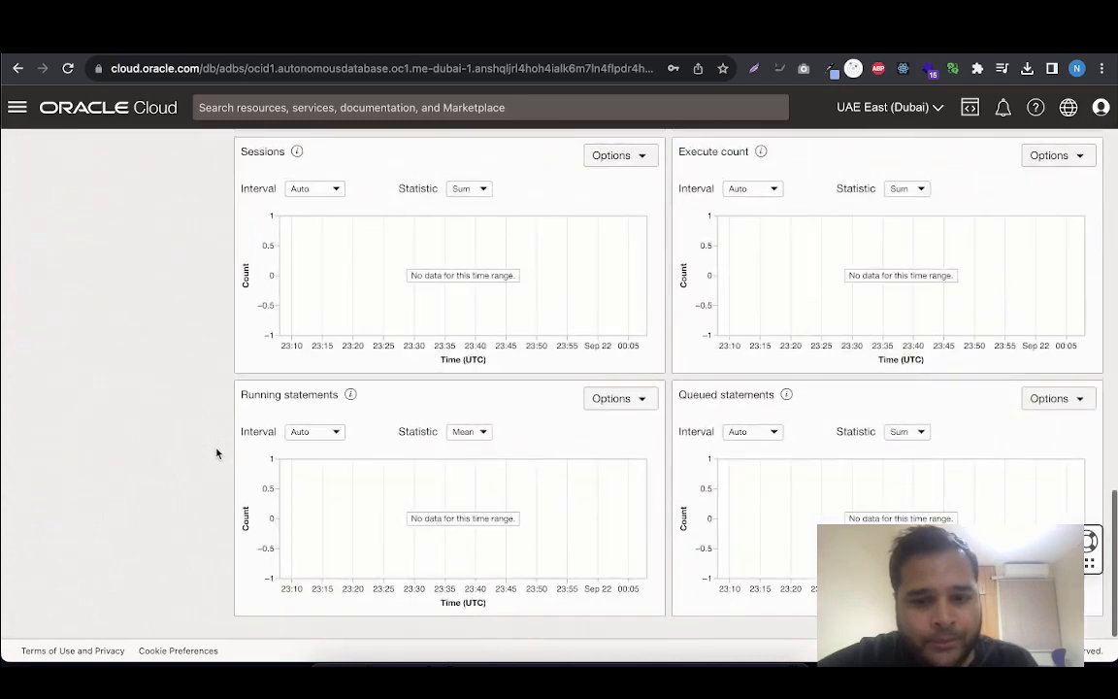
{"action": "scroll", "coordinate": [217, 453], "scroll_direction": "up", "scroll_amount": 15}
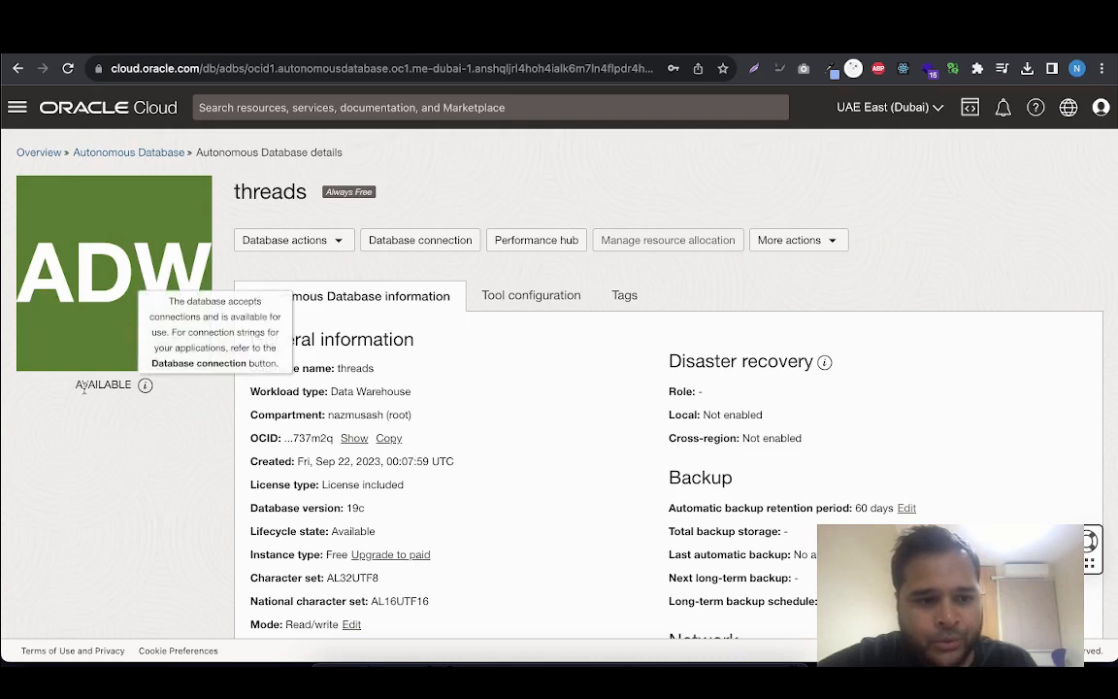
{"action": "left_click_drag", "start_coordinate": [74, 386], "coordinate": [144, 388]}
{"action": "mouse_move", "coordinate": [144, 388]}
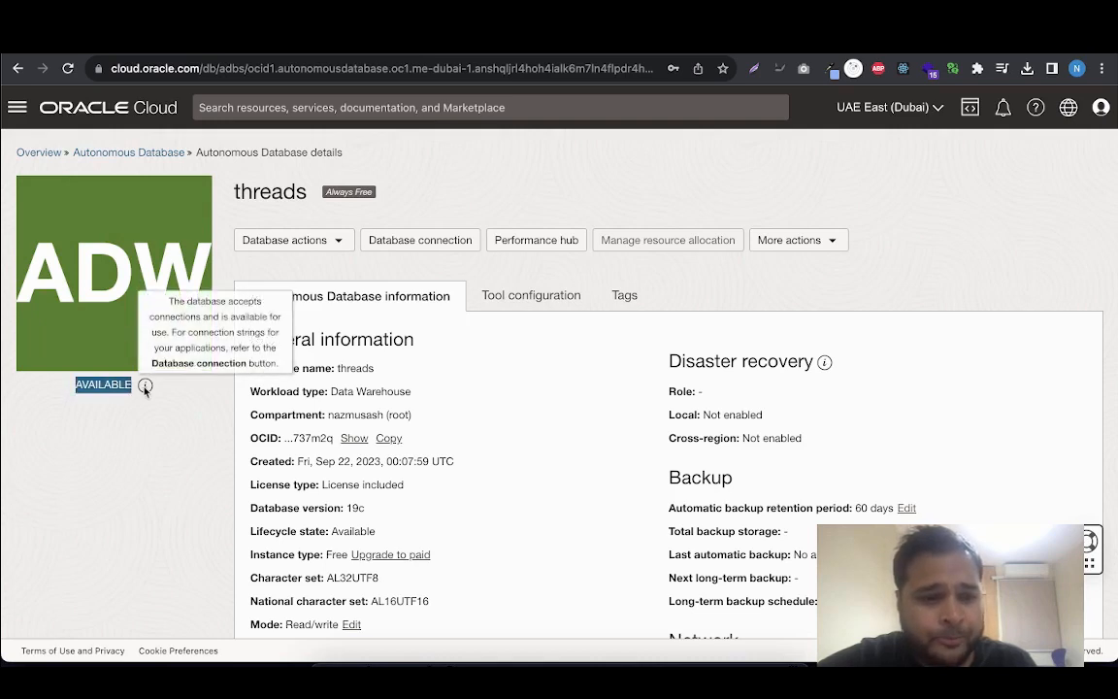
{"action": "left_click", "coordinate": [162, 424]}
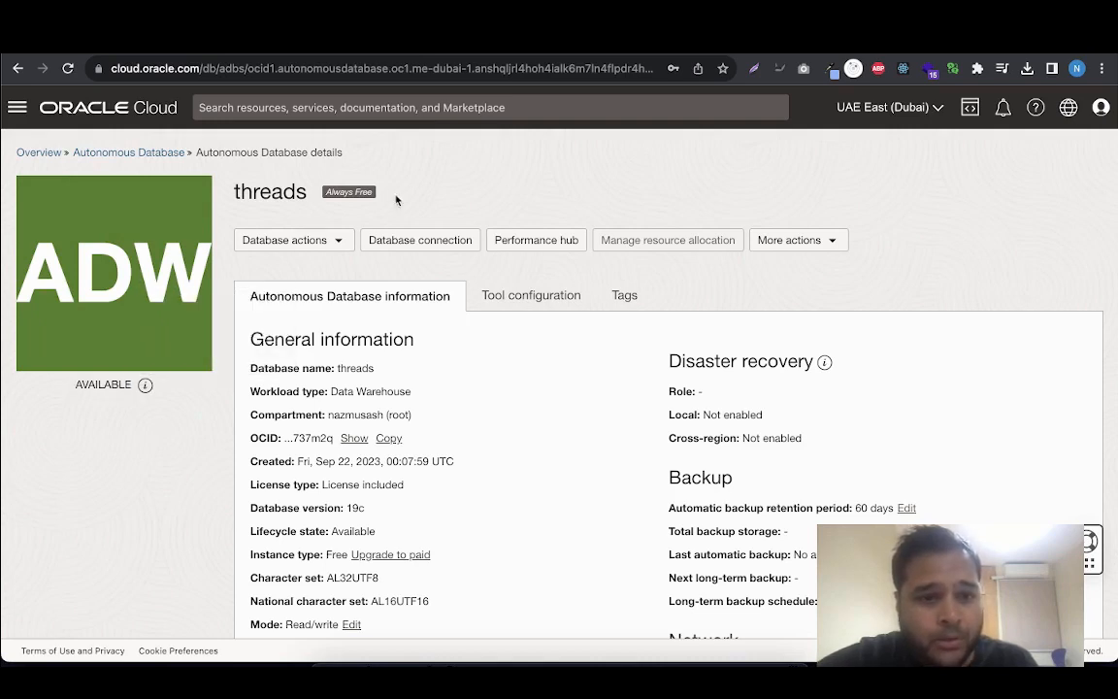
{"action": "left_click", "coordinate": [347, 241]}
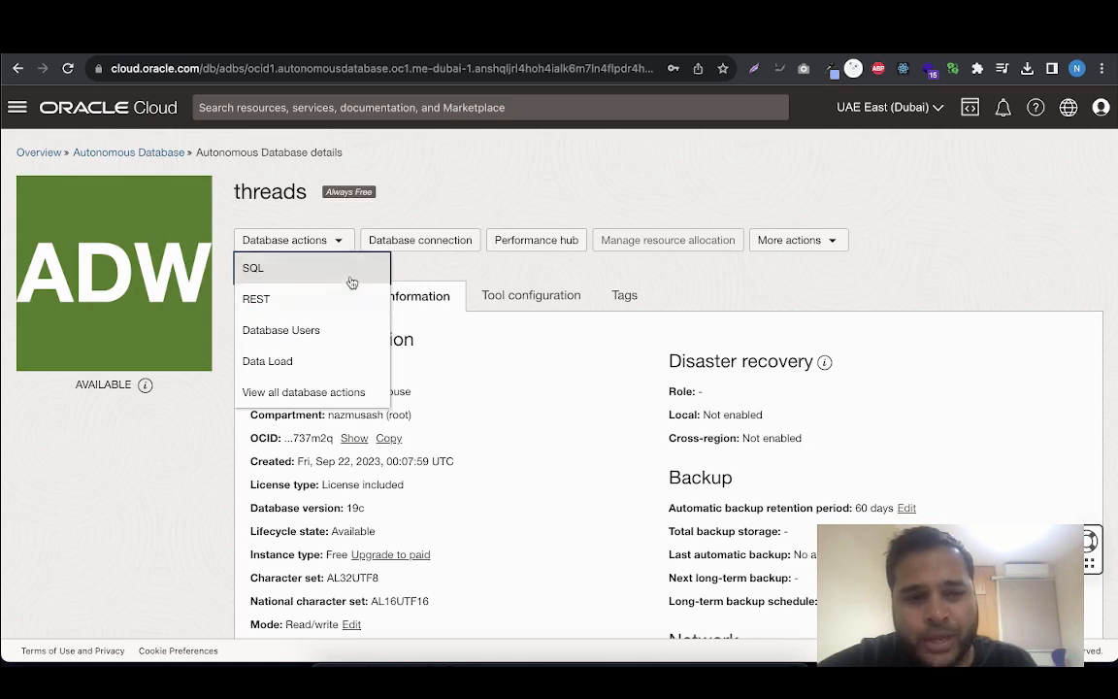
{"action": "left_click", "coordinate": [495, 273]}
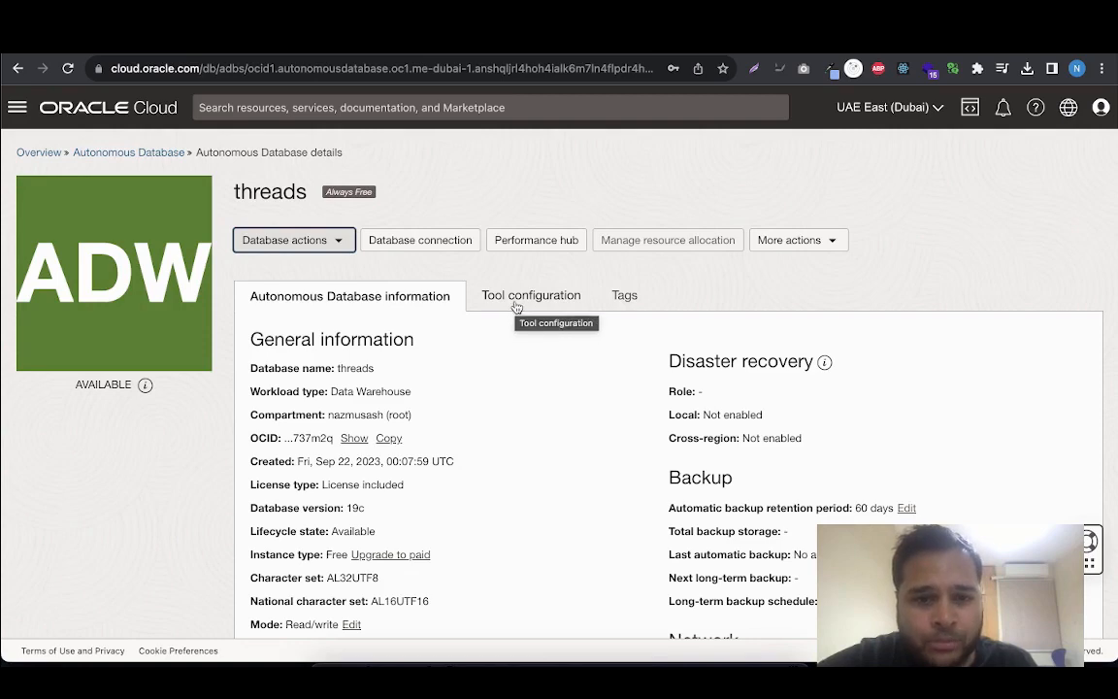
Copy the Oracle APEX access URL from the threads database's tool configuration and open it in a new browser tab
{"action": "left_click", "coordinate": [516, 302]}
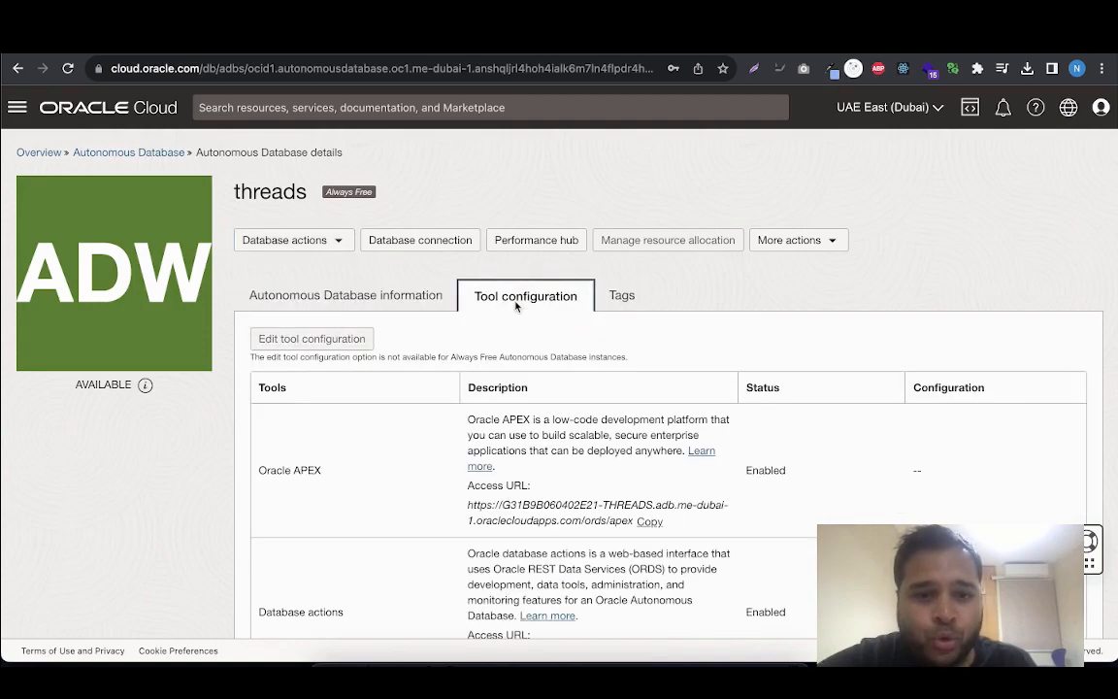
{"action": "scroll", "coordinate": [374, 375], "scroll_direction": "down", "scroll_amount": 3}
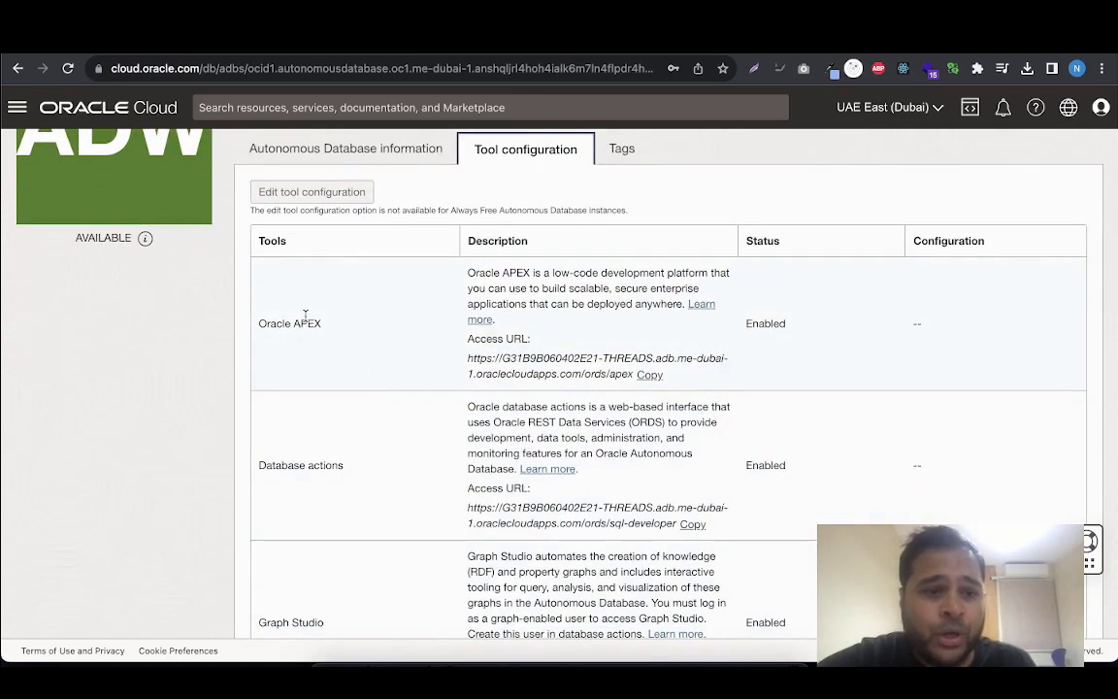
{"action": "left_click_drag", "start_coordinate": [258, 323], "coordinate": [328, 330]}
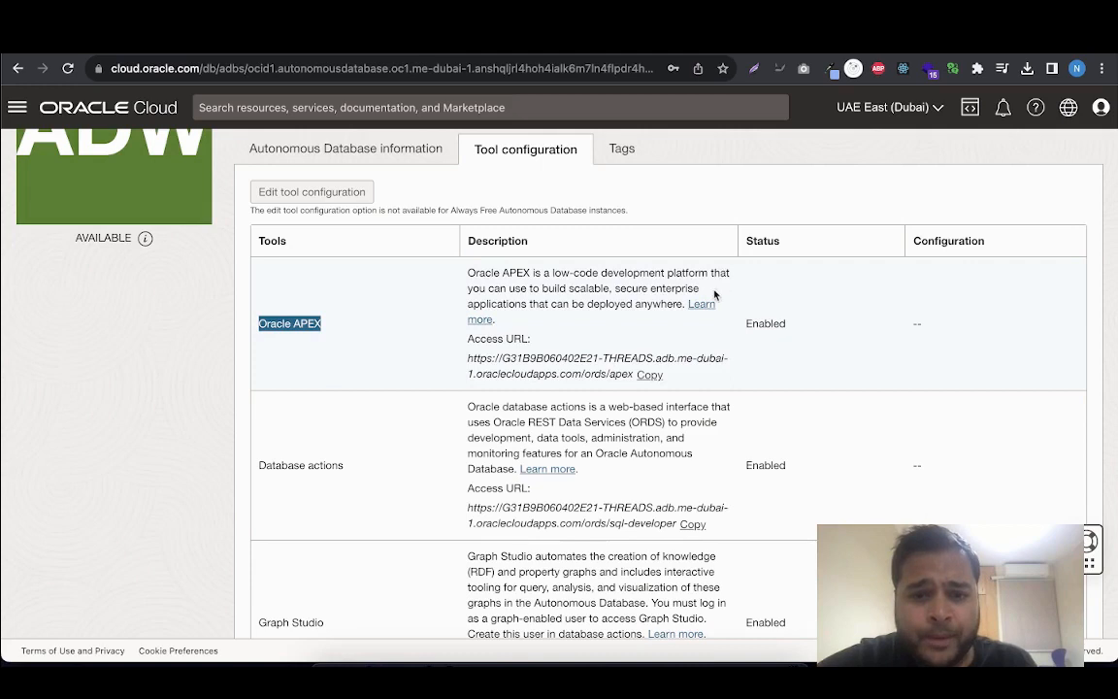
{"action": "scroll", "coordinate": [657, 308], "scroll_direction": "down", "scroll_amount": 1}
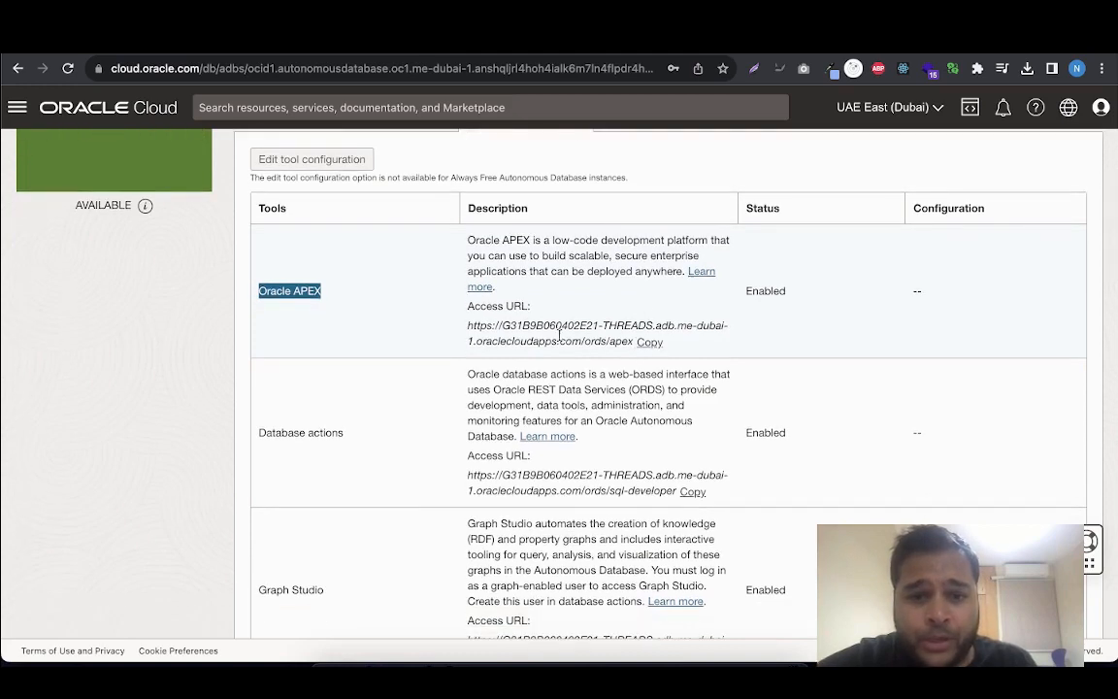
{"action": "left_click", "coordinate": [651, 342]}
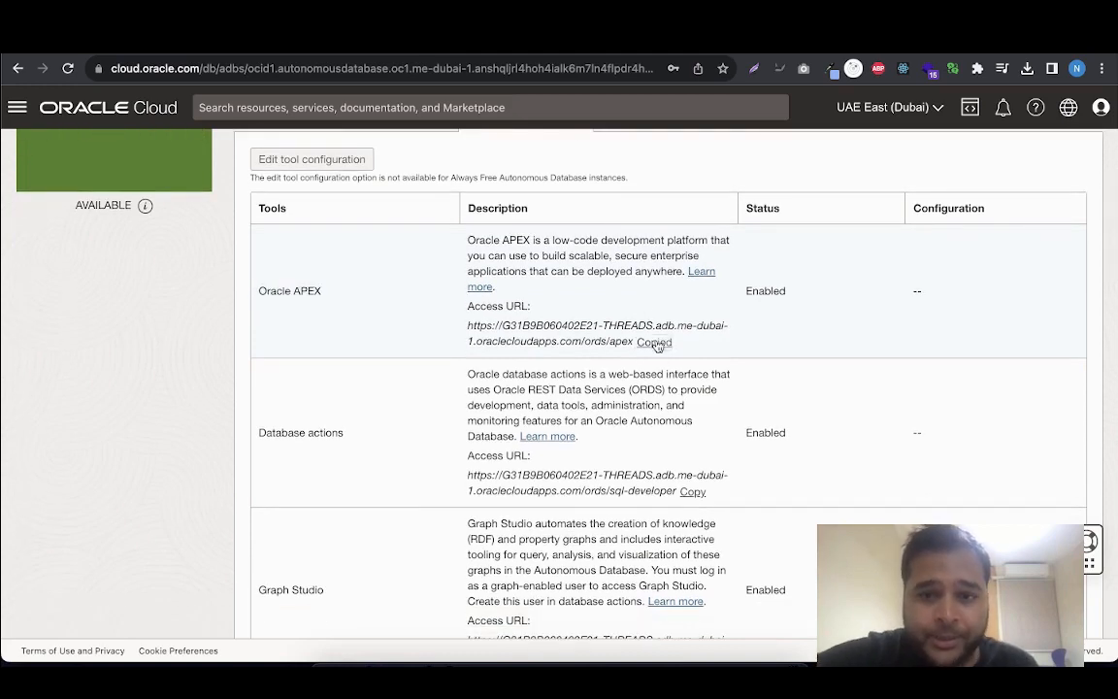
{"action": "key", "text": "ctrl+t"}
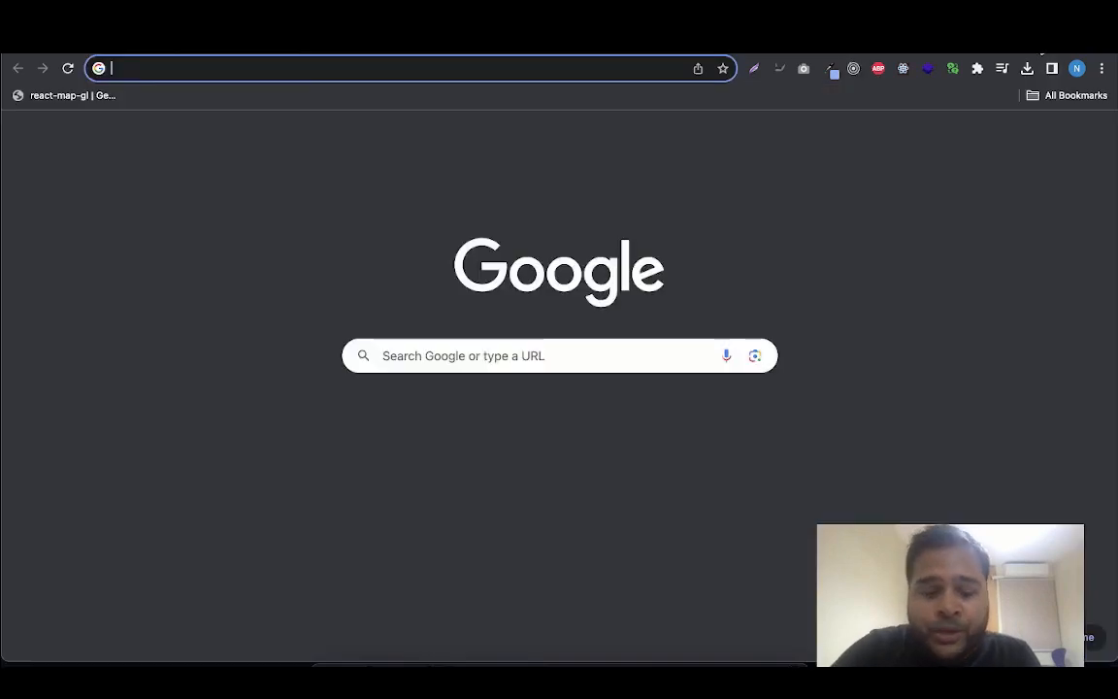
{"action": "key", "text": "ctrl+v"}
{"action": "key", "text": "Return"}
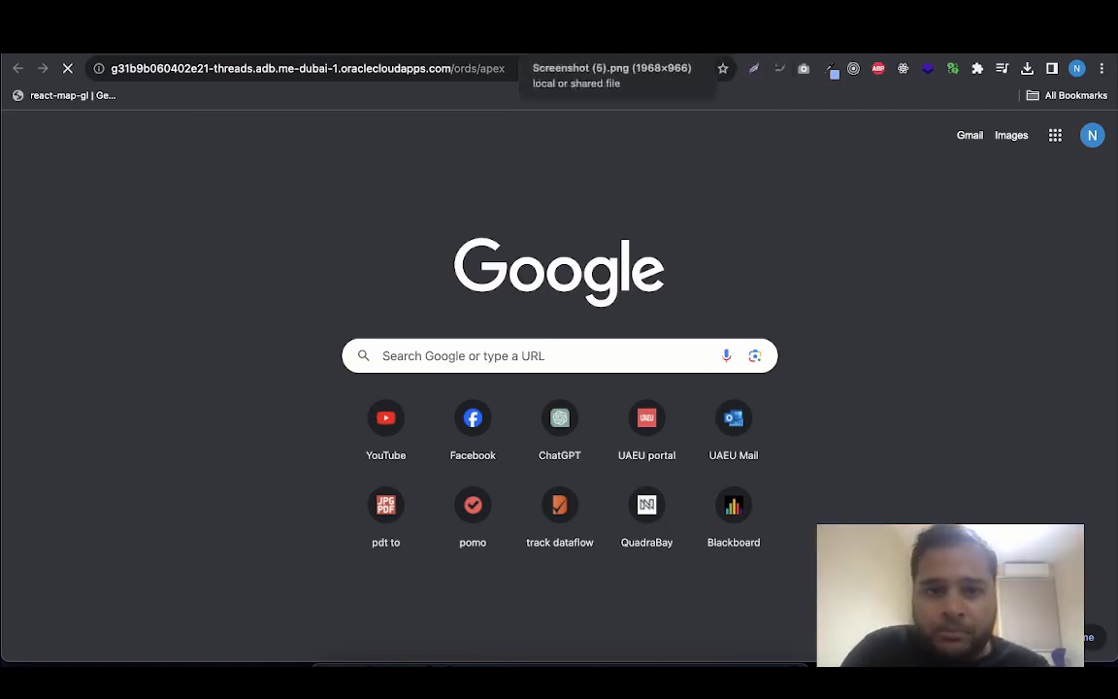
{"action": "left_click", "coordinate": [490, 45]}
{"action": "left_click", "coordinate": [656, 46]}
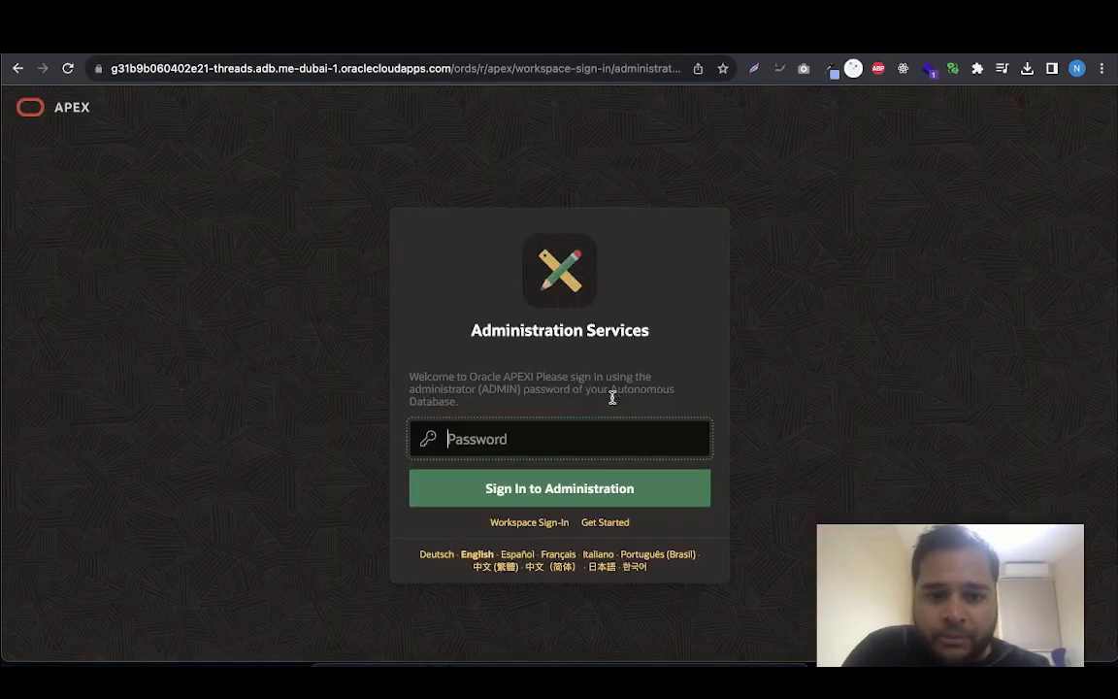
Fill in the administrator password from the browser's saved passwords and sign in to APEX administration
{"action": "left_click", "coordinate": [576, 445]}
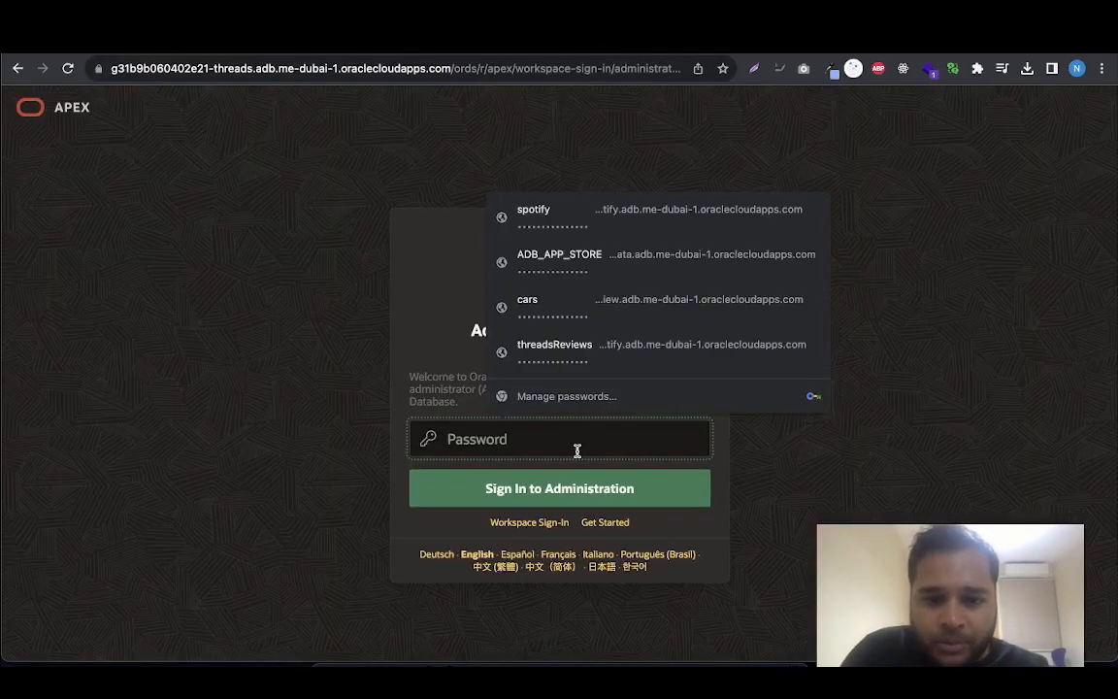
{"action": "left_click", "coordinate": [611, 254]}
{"action": "left_click", "coordinate": [561, 490]}
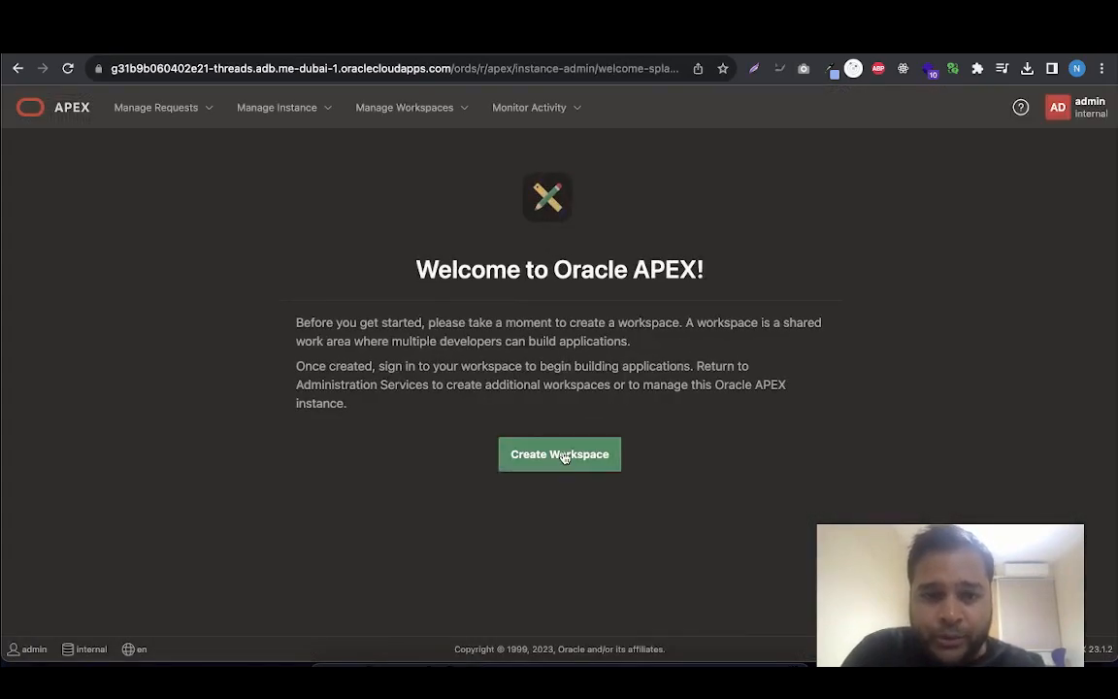
Start an APEX workspace based on a new schema, with threads as both the workspace name and the workspace username
{"action": "left_click", "coordinate": [562, 457]}
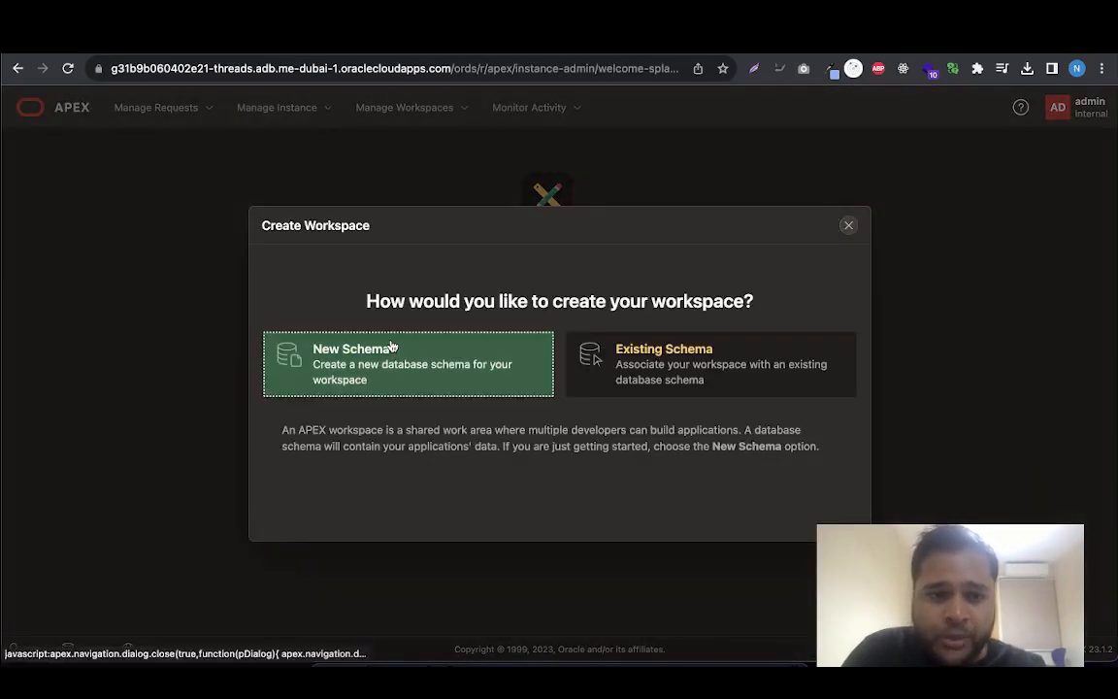
{"action": "left_click", "coordinate": [388, 346]}
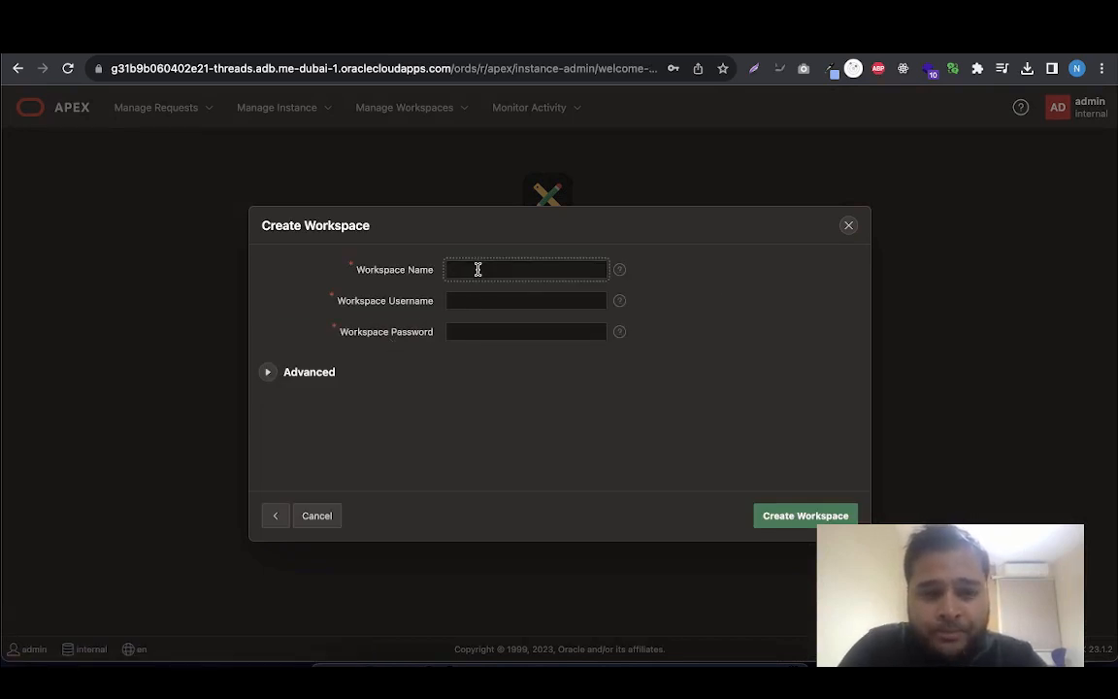
{"action": "type", "text": "s"}
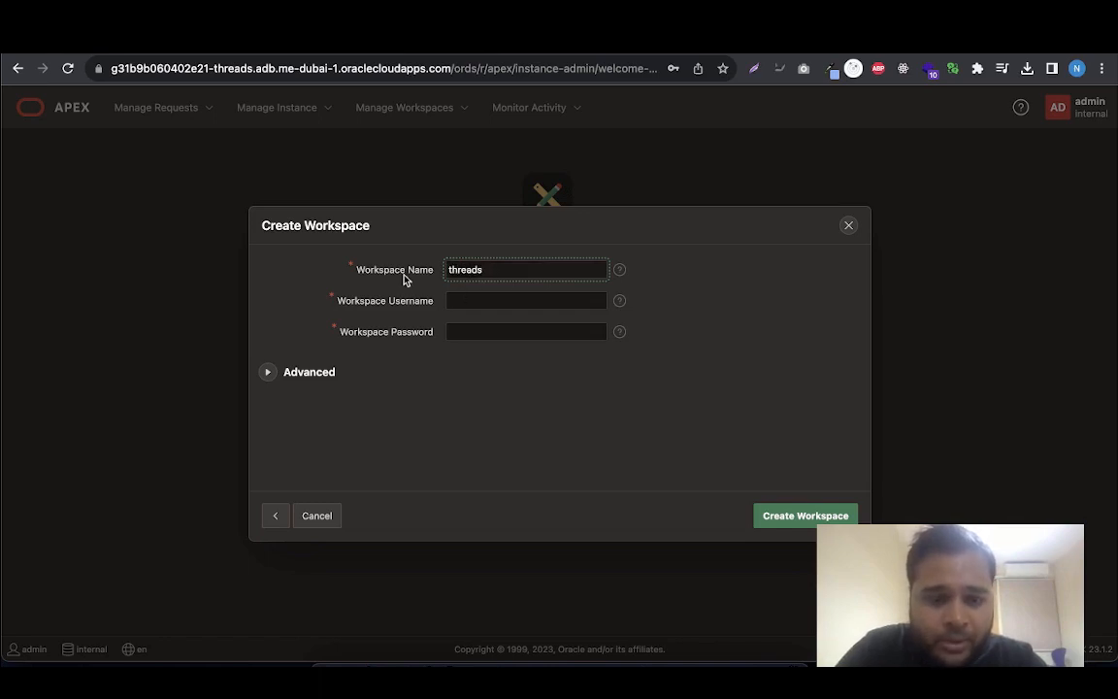
{"action": "left_click_drag", "start_coordinate": [510, 264], "coordinate": [425, 269]}
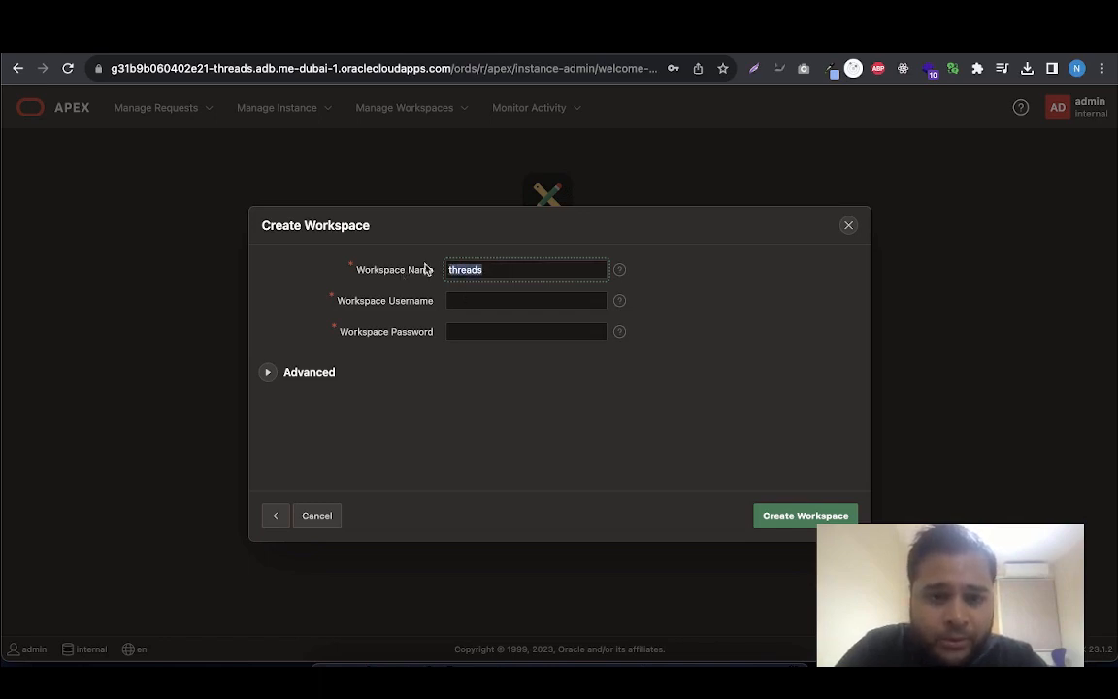
{"action": "left_click", "coordinate": [468, 302]}
{"action": "key", "text": "ctrl+v"}
Fill in the workspace password from the browser's saved passwords, create the workspace and finish the dialog
{"action": "left_click", "coordinate": [469, 331]}
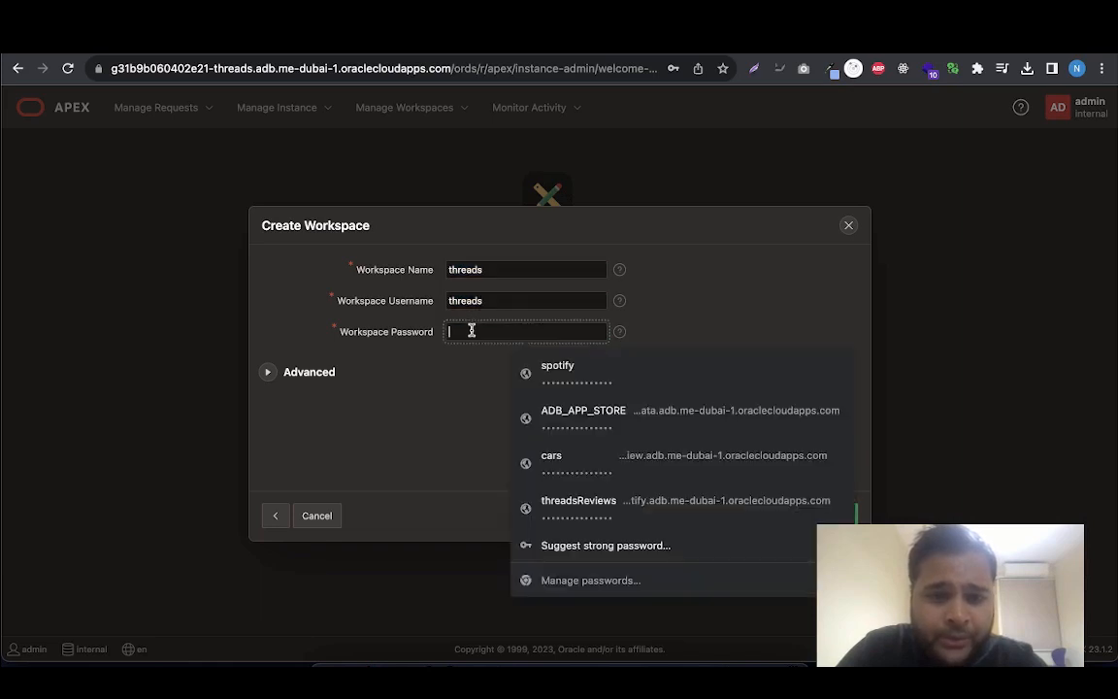
{"action": "left_click", "coordinate": [656, 478]}
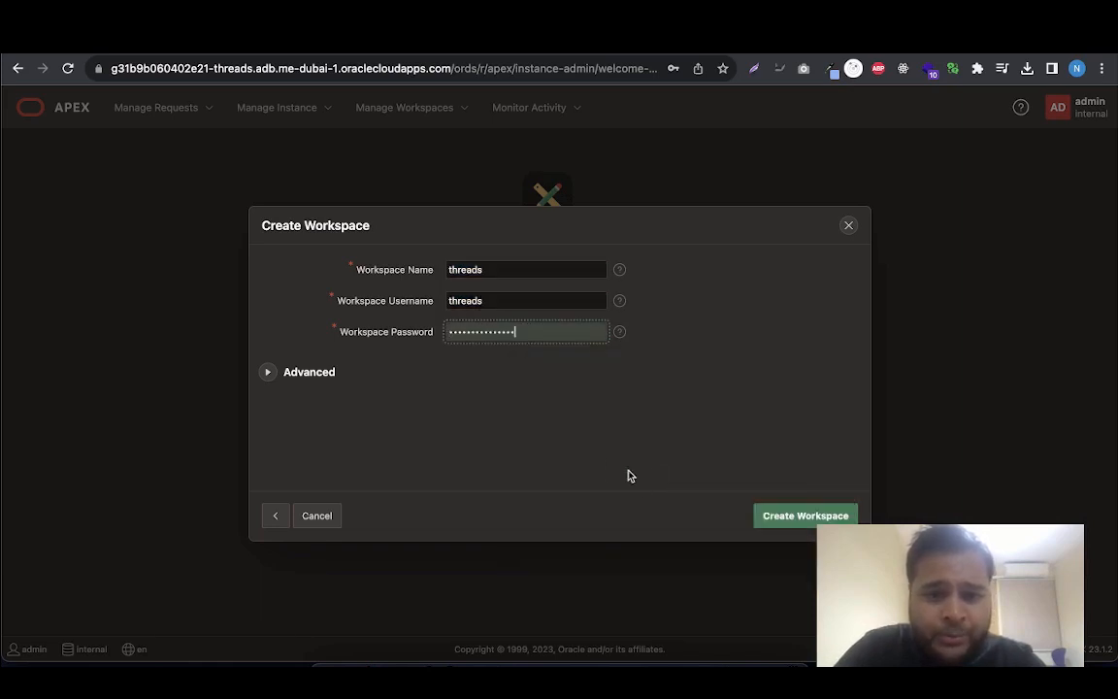
{"action": "left_click", "coordinate": [794, 517]}
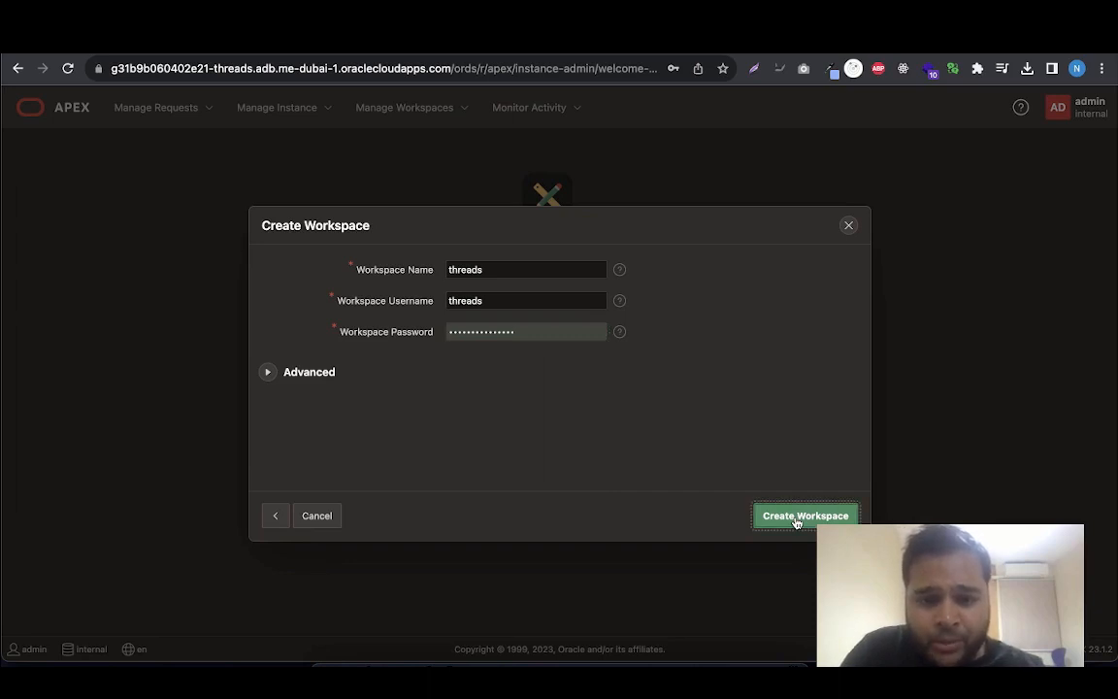
{"action": "left_click", "coordinate": [794, 520]}
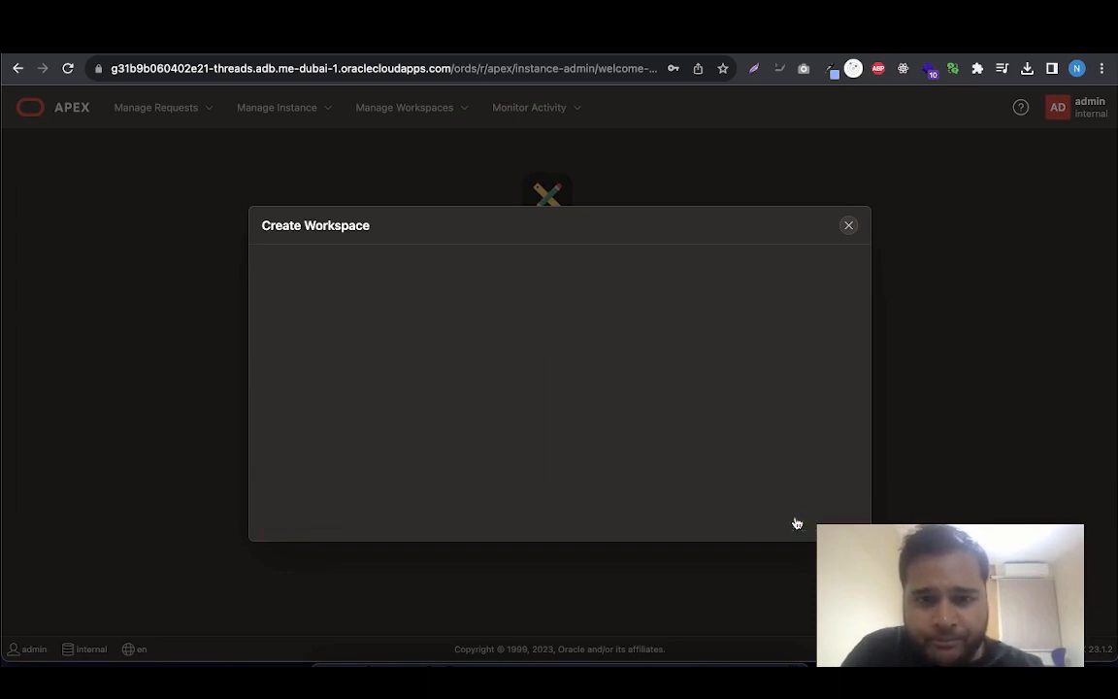
{"action": "left_click", "coordinate": [685, 294]}
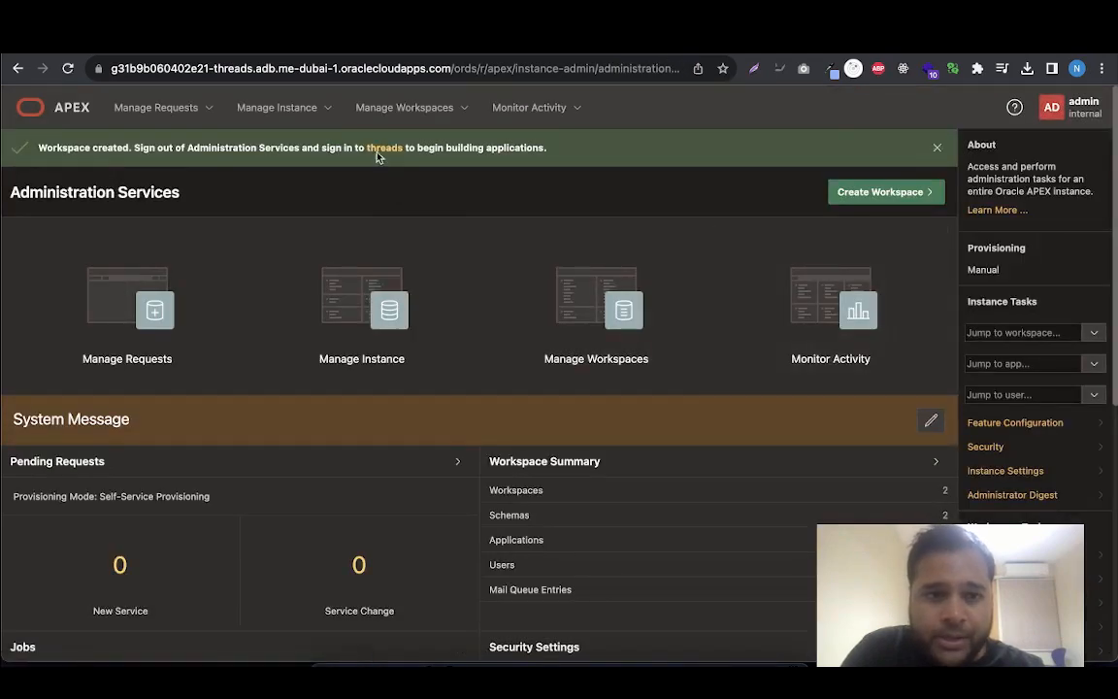
Sign in to the new threads workspace and look at its SQL Workshop and App Builder pages
{"action": "left_click", "coordinate": [384, 147]}
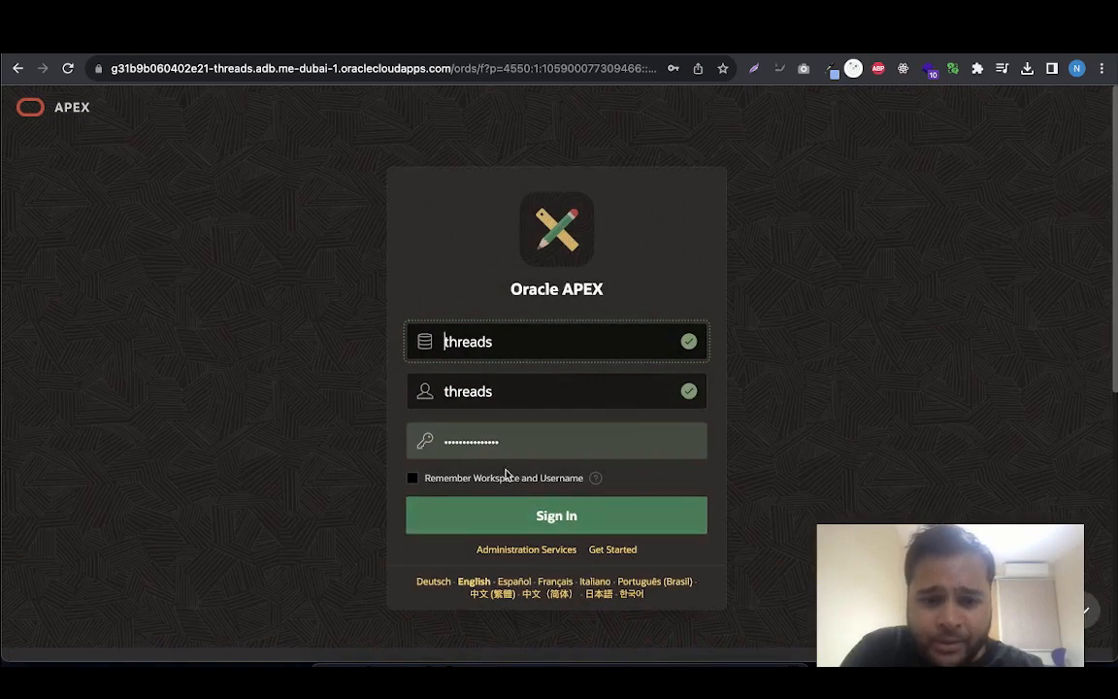
{"action": "left_click", "coordinate": [561, 524]}
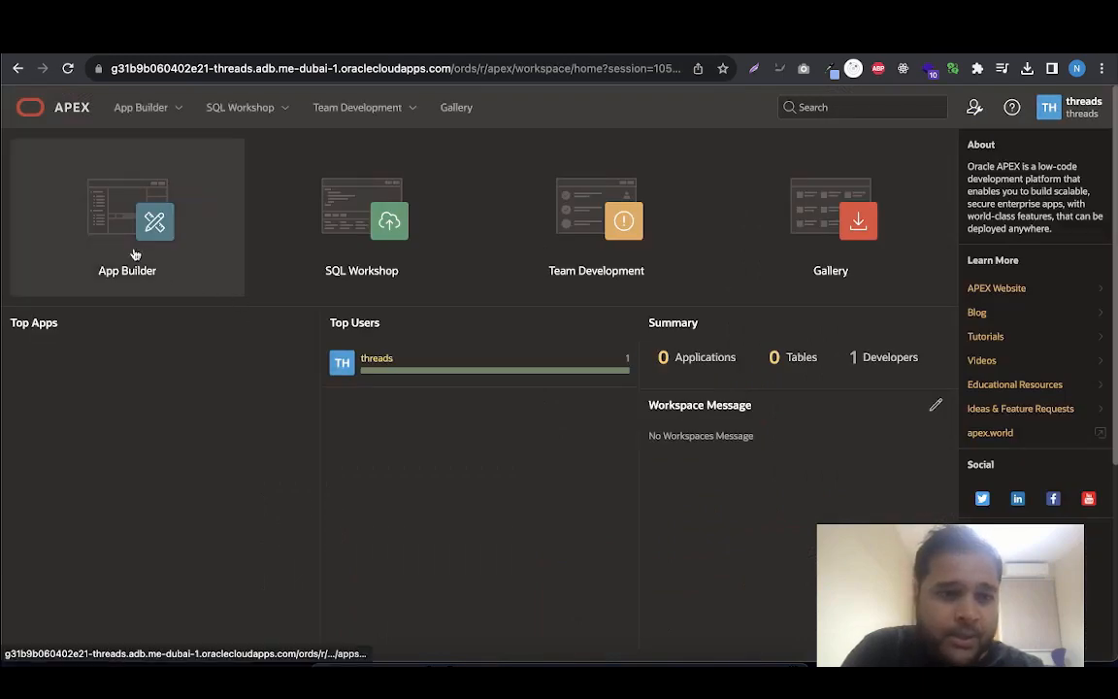
{"action": "left_click", "coordinate": [261, 112]}
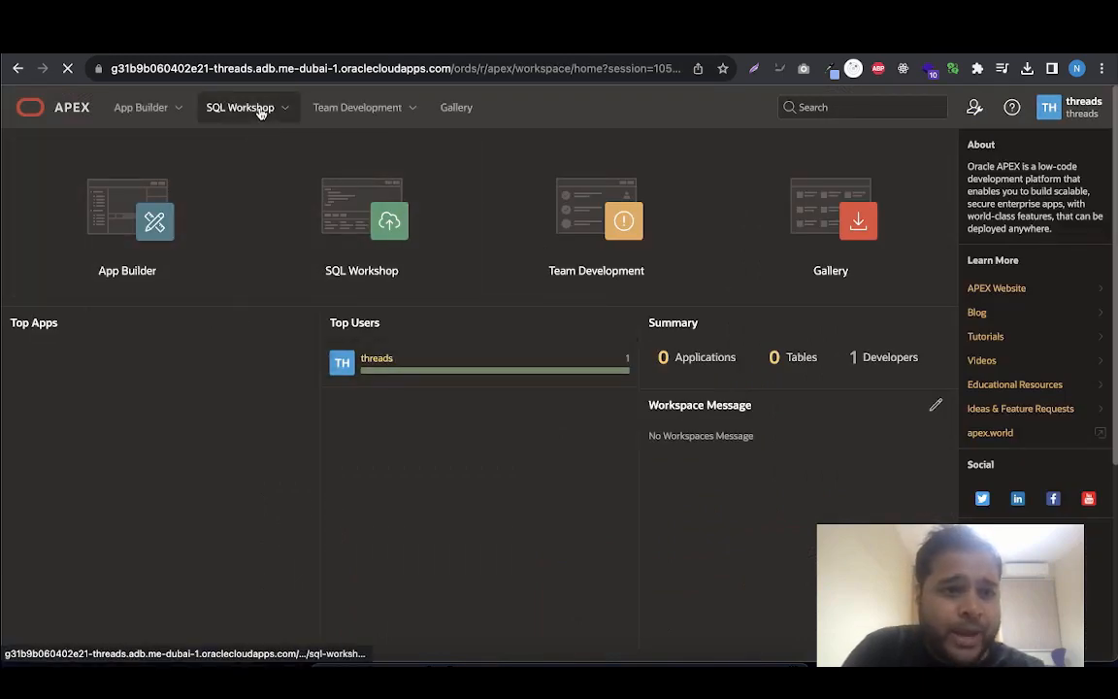
{"action": "left_click", "coordinate": [170, 113]}
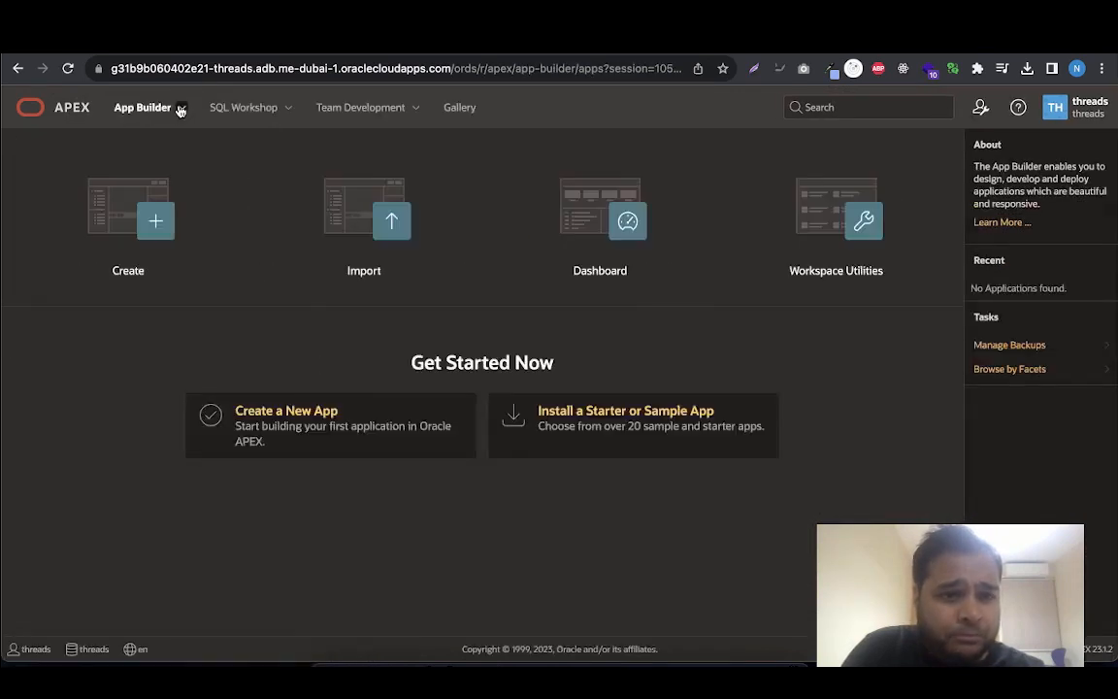
Open a tool from the utilities of SQL Workshop
{"action": "left_click", "coordinate": [292, 113]}
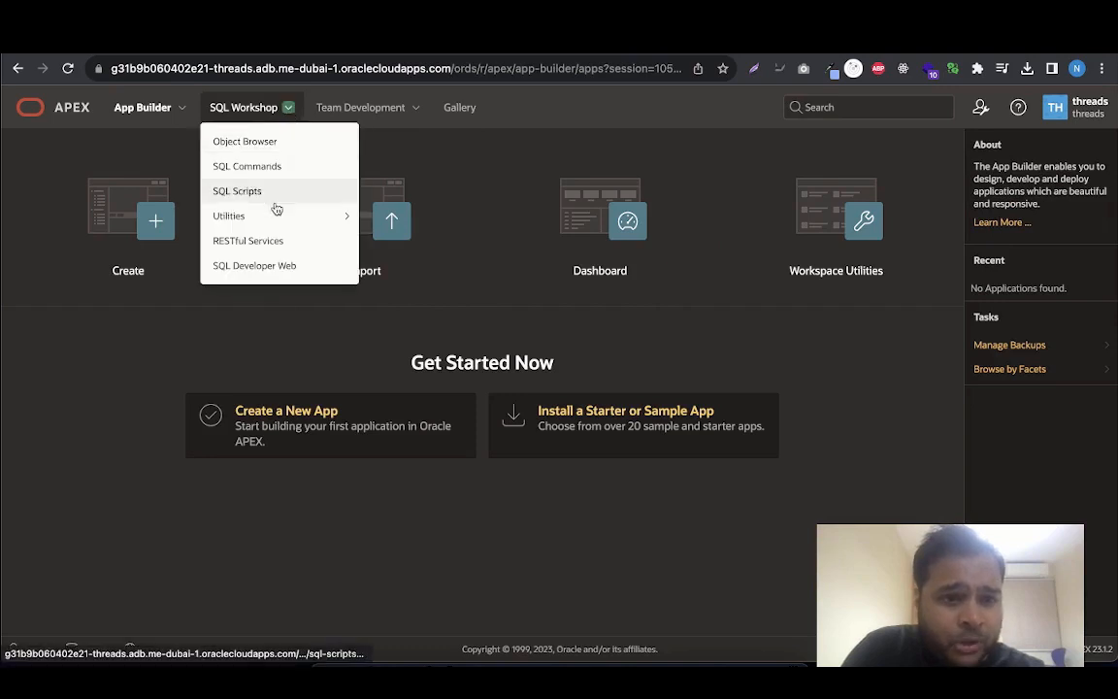
{"action": "mouse_move", "coordinate": [279, 217]}
{"action": "left_click", "coordinate": [402, 247]}
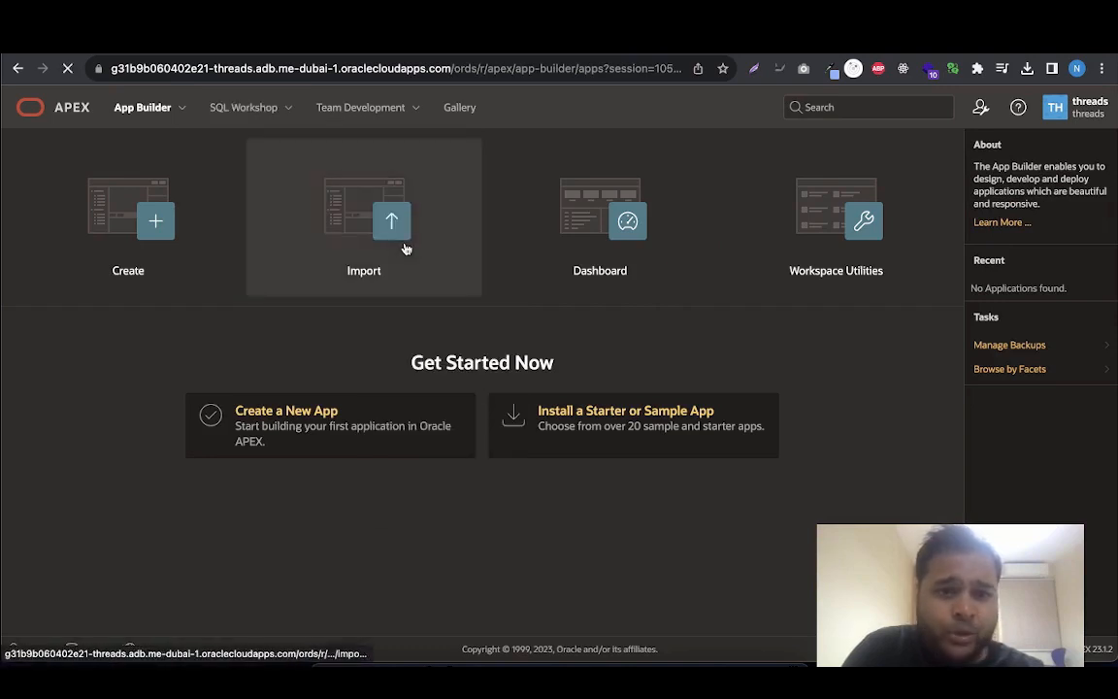
Start a data load in Data Workshop and upload threads_reviews.csv from the pres 2 folder
{"action": "left_click", "coordinate": [307, 299]}
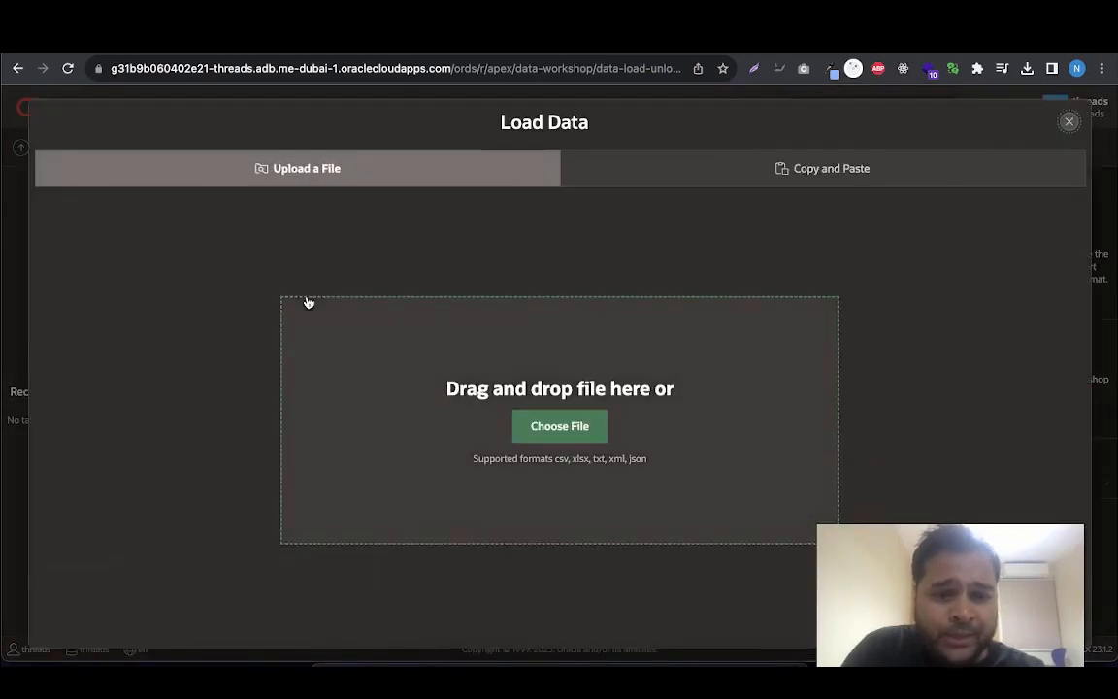
{"action": "left_click", "coordinate": [559, 426]}
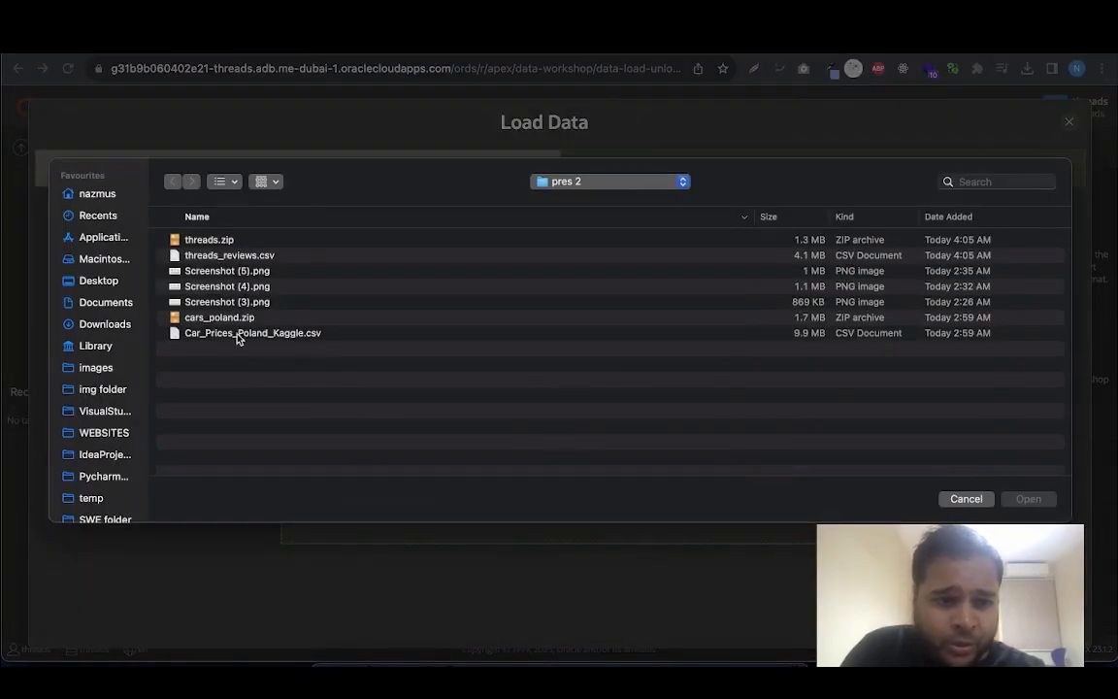
{"action": "double_click", "coordinate": [222, 256]}
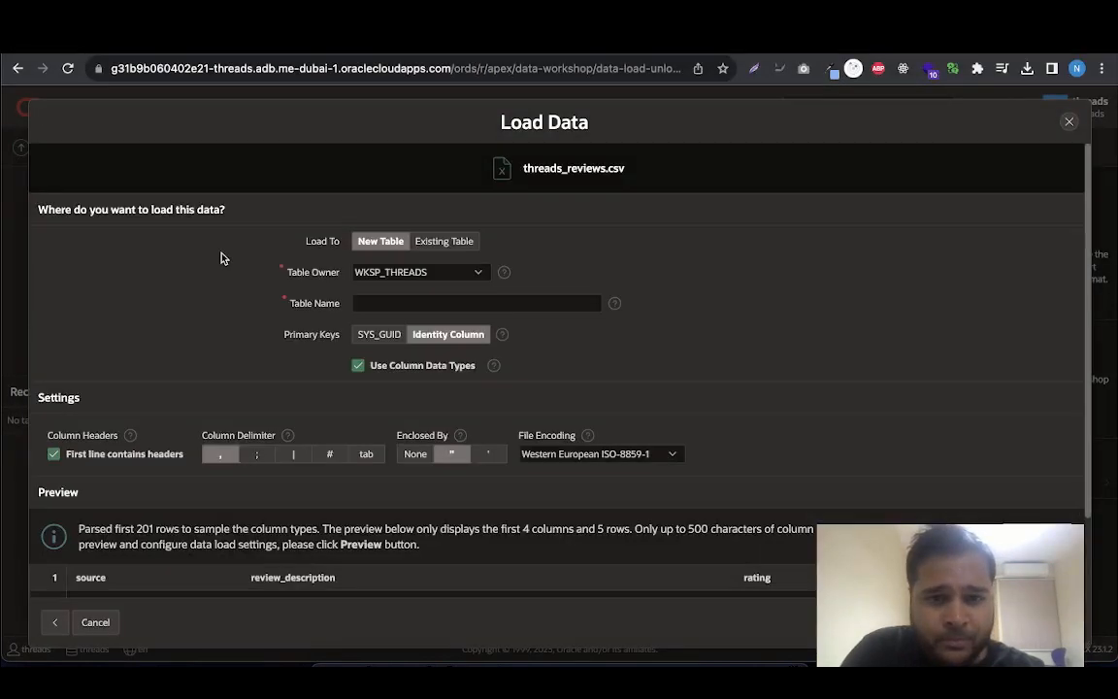
Name the new table THREADS, check the preview of the source, review and rating columns, and load the data
{"action": "left_click", "coordinate": [352, 303]}
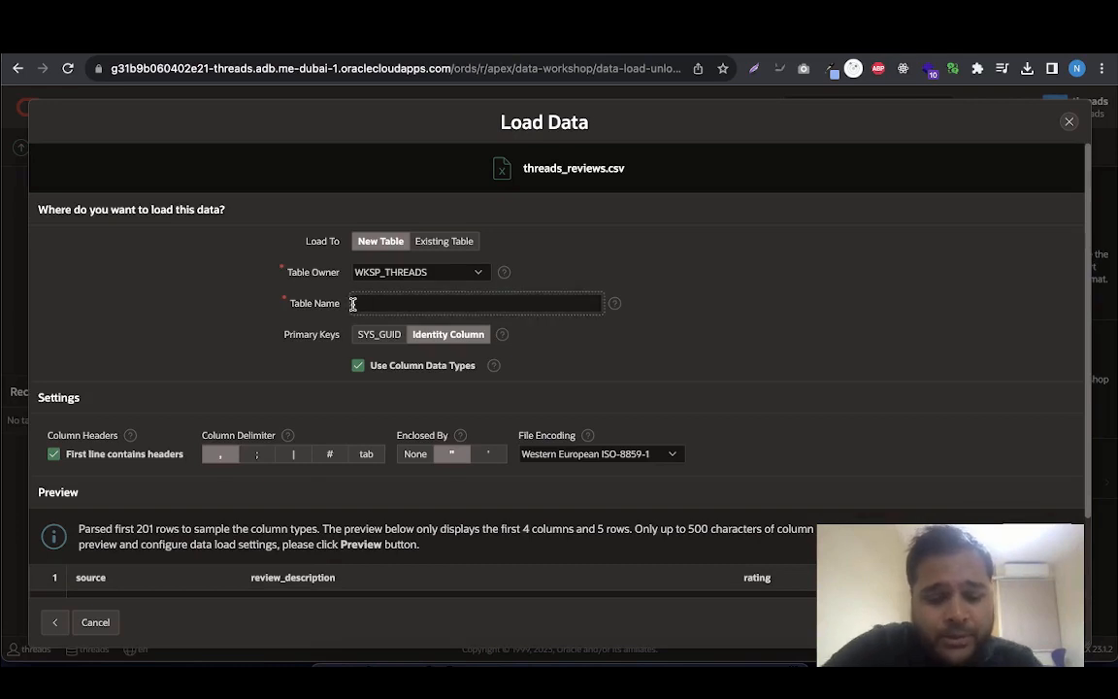
{"action": "type", "text": "THREADS"}
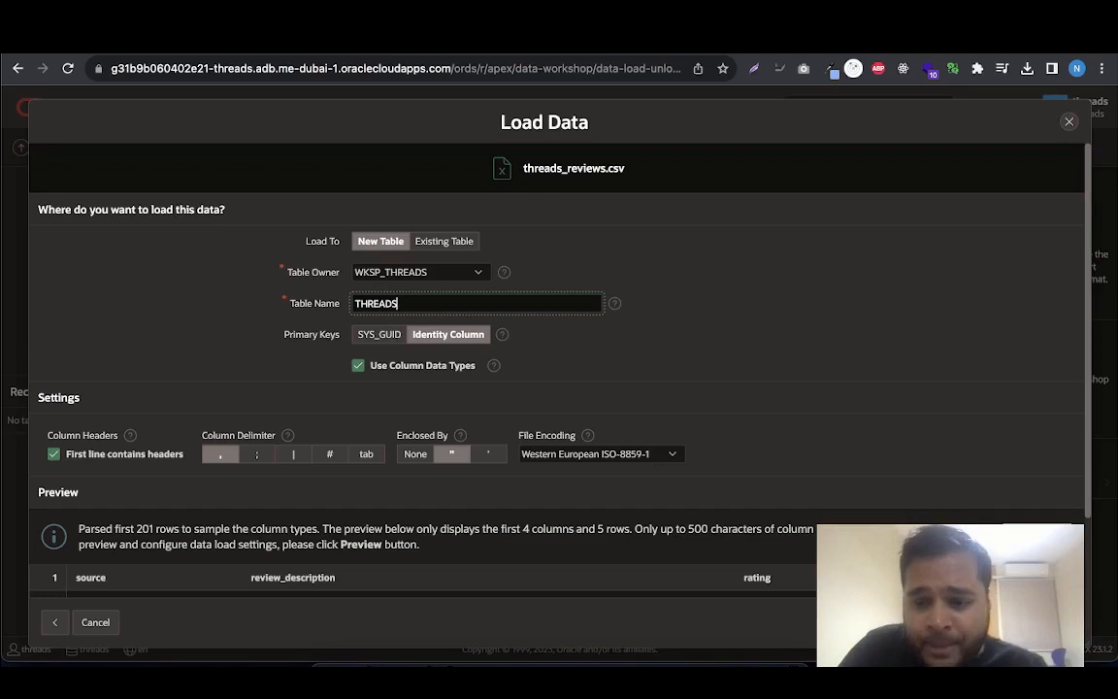
{"action": "scroll", "coordinate": [558, 388], "scroll_direction": "down", "scroll_amount": 2}
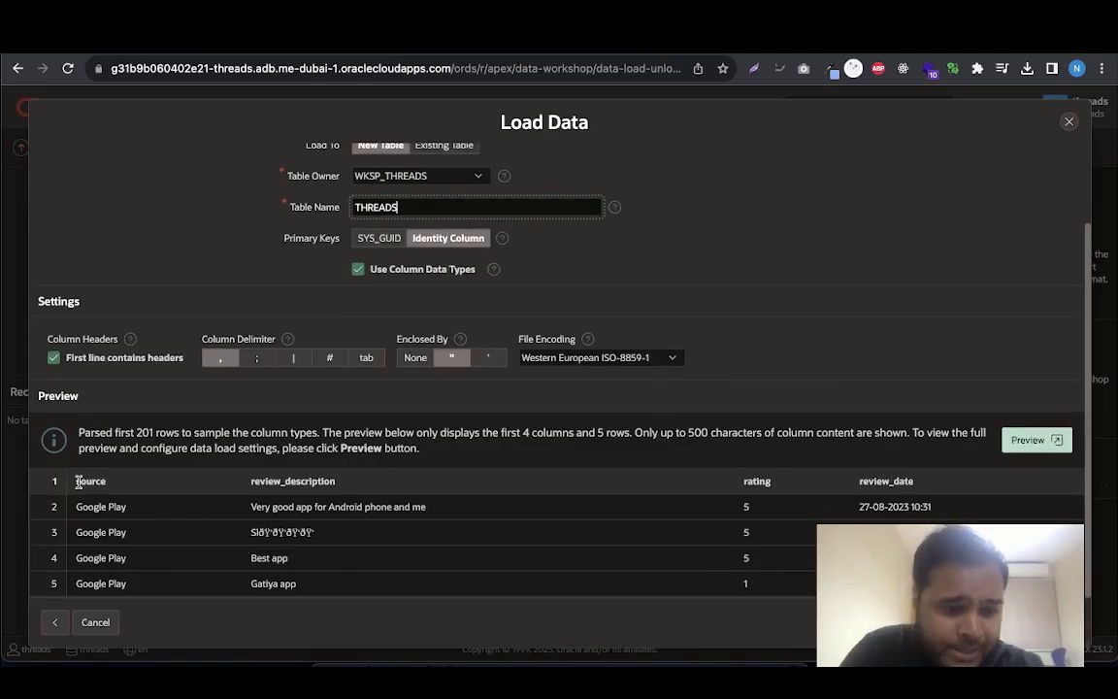
{"action": "left_click_drag", "start_coordinate": [79, 482], "coordinate": [117, 482]}
{"action": "scroll", "coordinate": [179, 559], "scroll_direction": "down", "scroll_amount": 1}
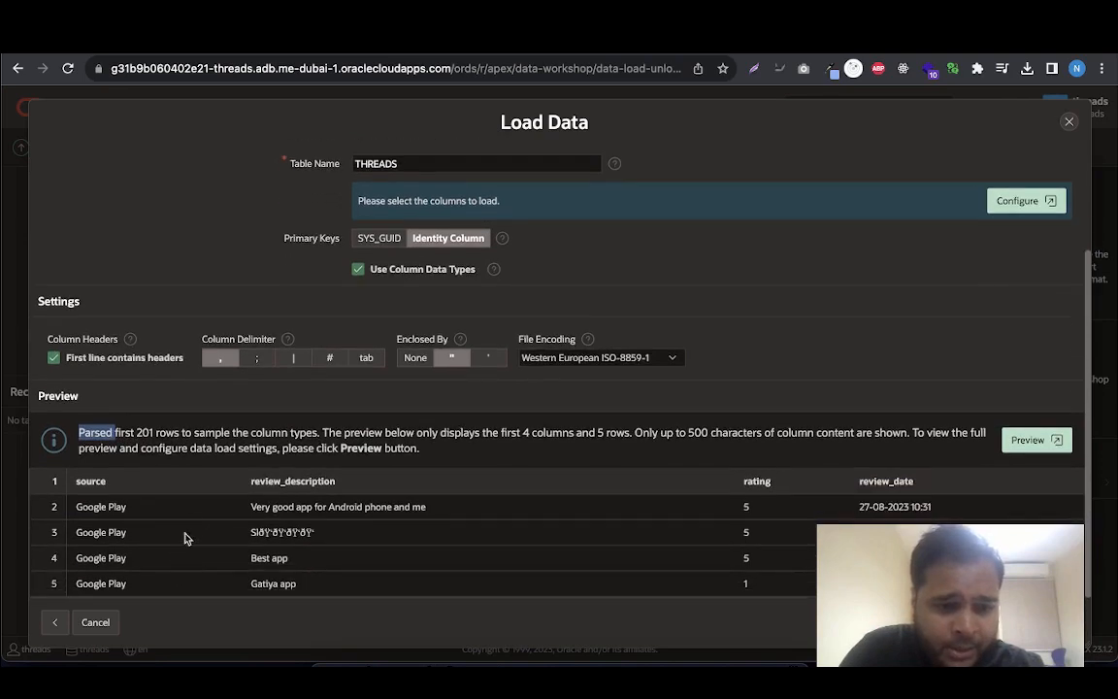
{"action": "left_click", "coordinate": [179, 481]}
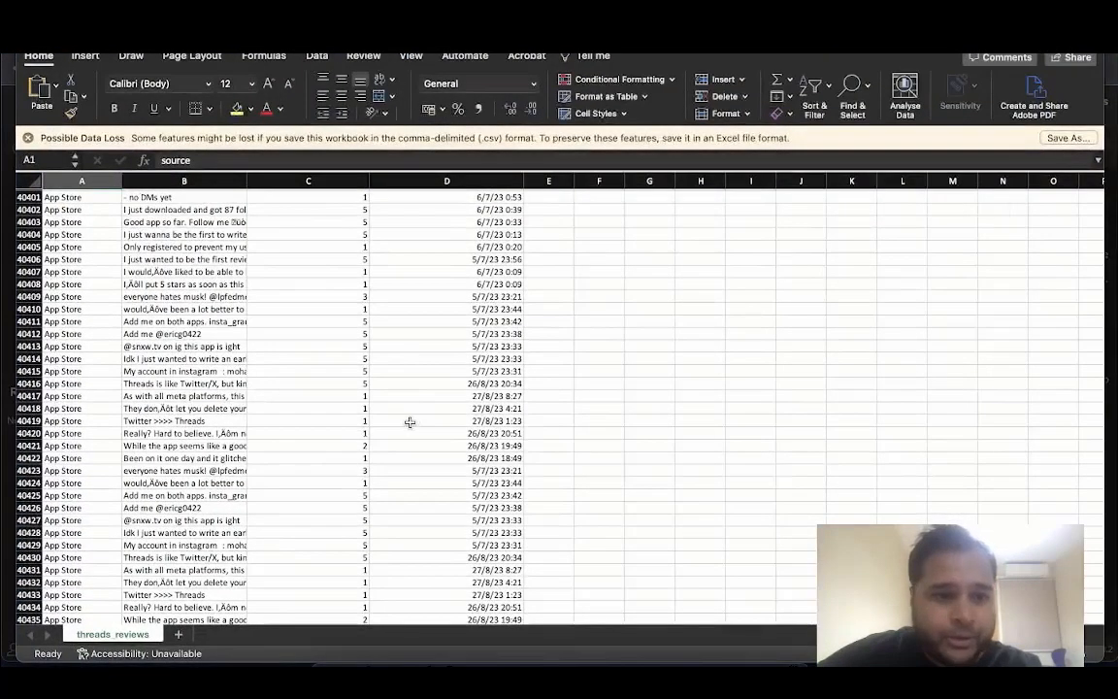
Switch to Excel to check the last row of the threads_reviews sheet, and return to the data load in the browser
{"action": "scroll", "coordinate": [180, 357], "scroll_direction": "down", "scroll_amount": 5}
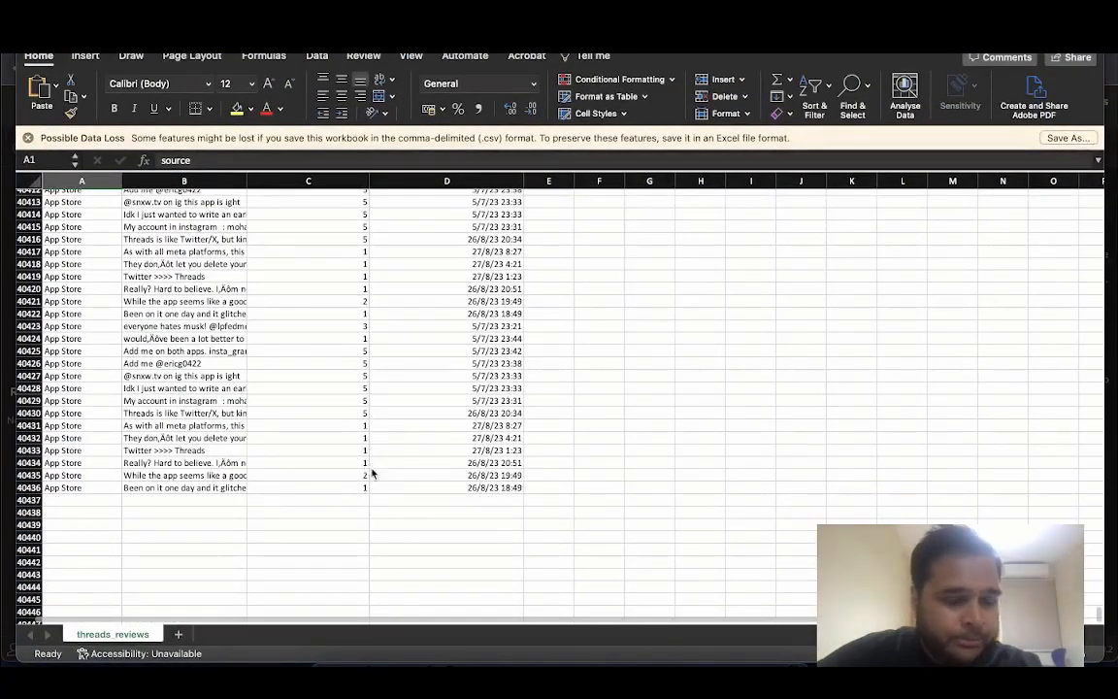
{"action": "key", "text": "ctrl+Up"}
{"action": "left_click", "coordinate": [483, 327]}
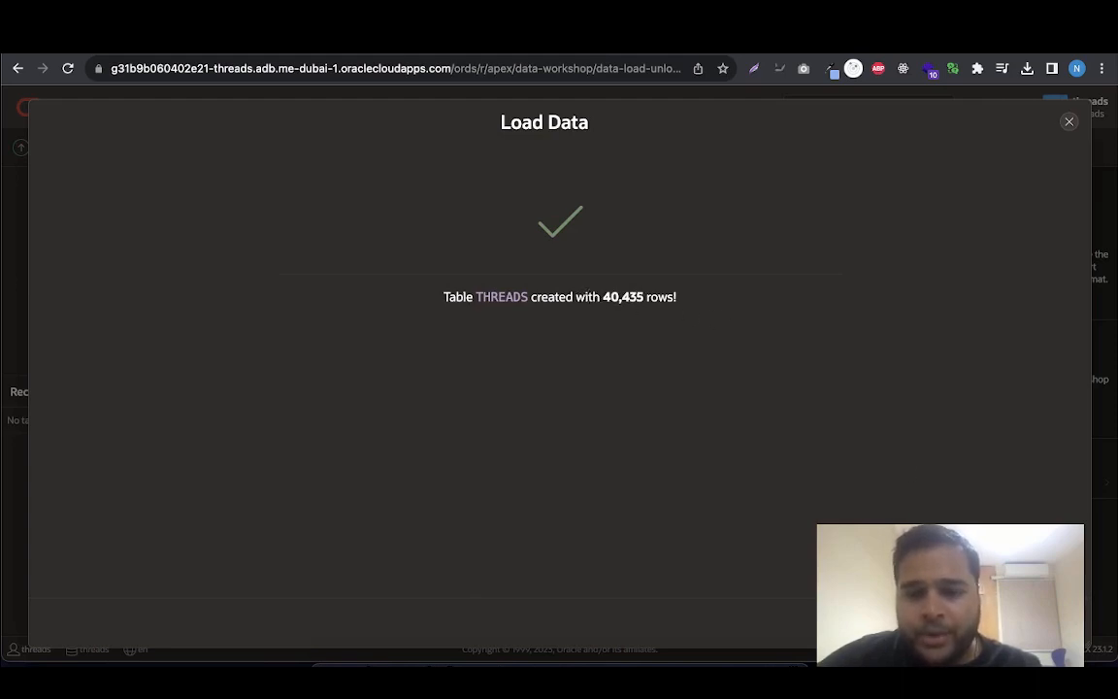
Start creating an application from the loaded THREADS table and review its proposed pages and features
{"action": "left_click", "coordinate": [1044, 622]}
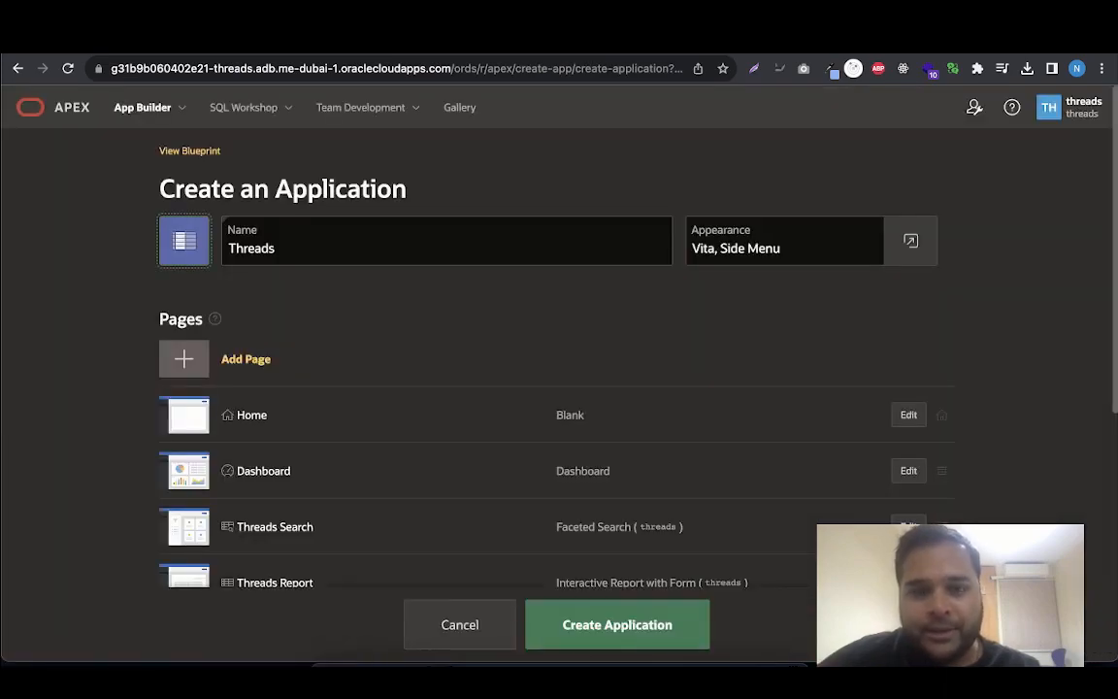
{"action": "scroll", "coordinate": [648, 539], "scroll_direction": "down", "scroll_amount": 3}
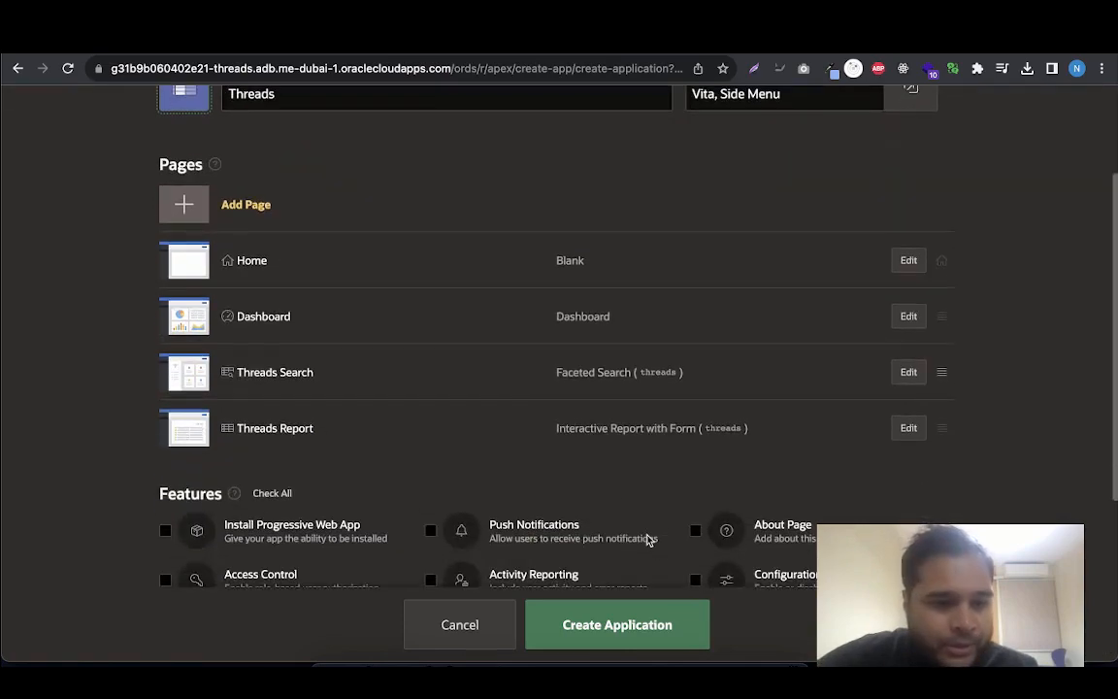
{"action": "scroll", "coordinate": [648, 537], "scroll_direction": "up", "scroll_amount": 4}
{"action": "scroll", "coordinate": [648, 538], "scroll_direction": "down", "scroll_amount": 2}
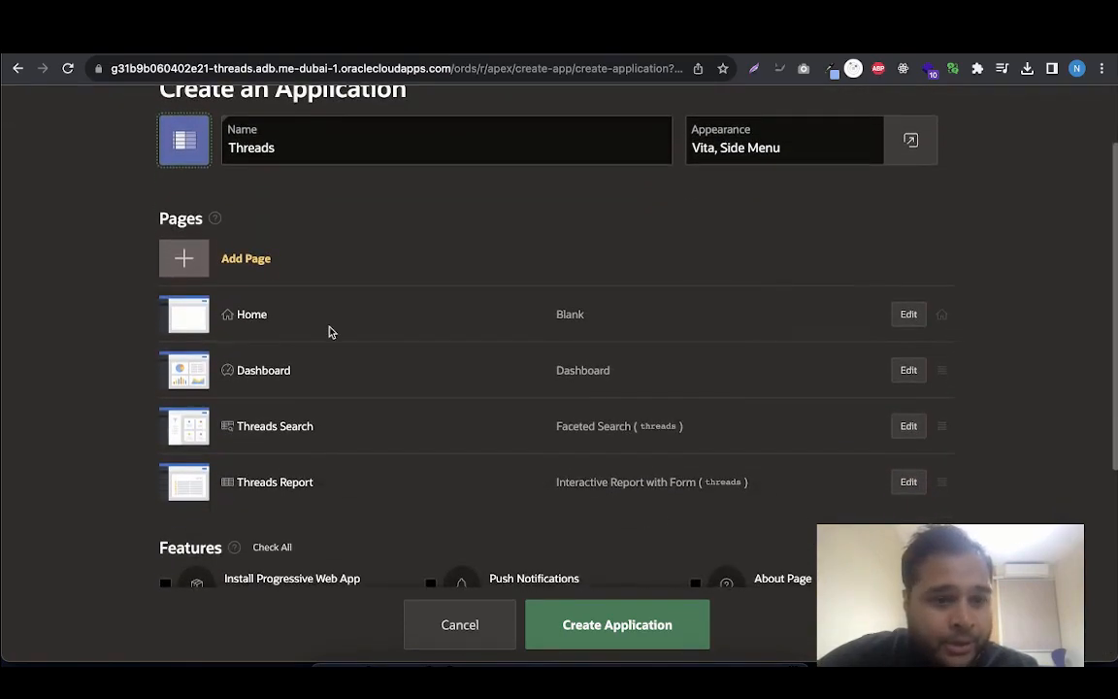
{"action": "scroll", "coordinate": [344, 451], "scroll_direction": "down", "scroll_amount": 3}
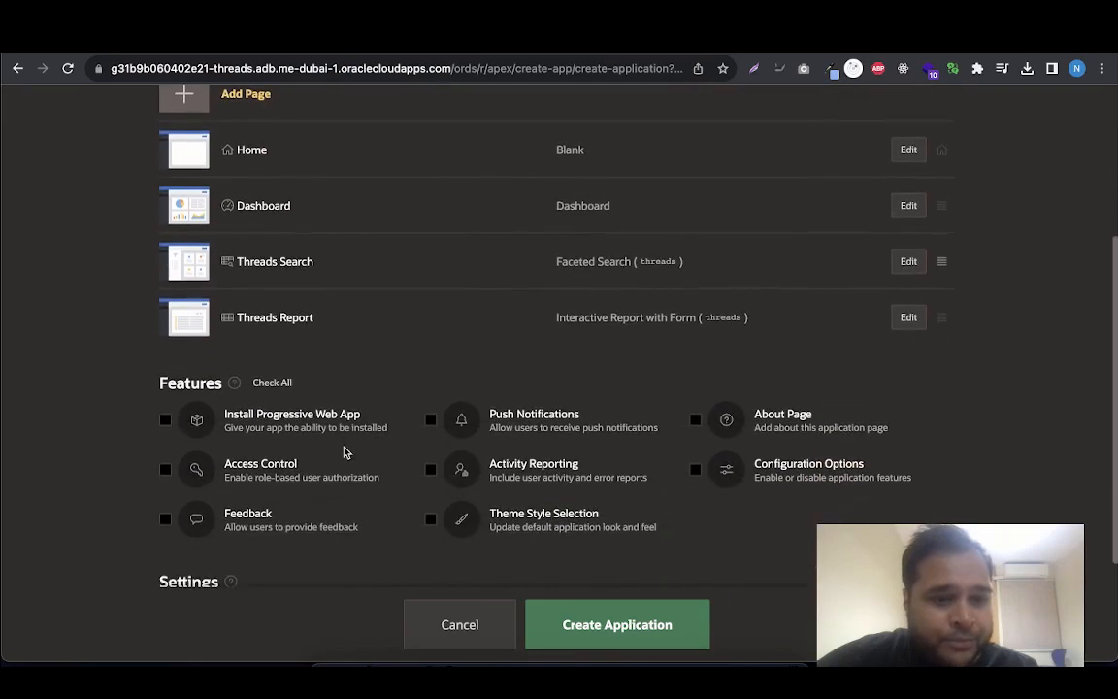
{"action": "scroll", "coordinate": [345, 451], "scroll_direction": "up", "scroll_amount": 5}
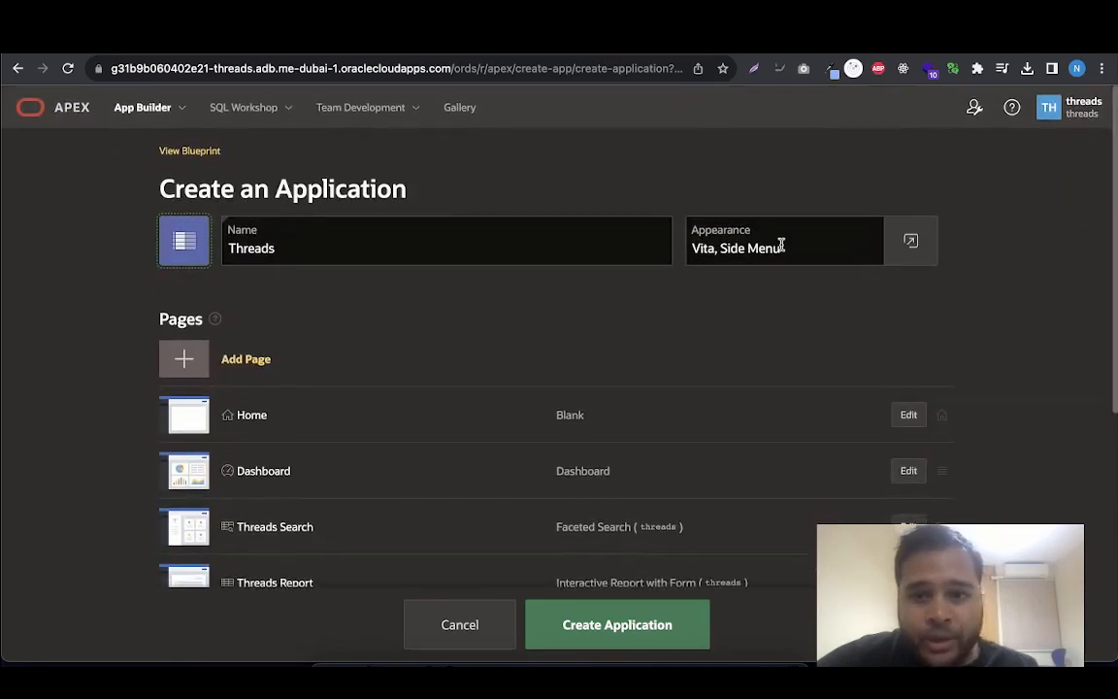
Set the application's theme style to Vita - Dark, keeping the Side Menu navigation, and create the Threads application
{"action": "left_click", "coordinate": [907, 245]}
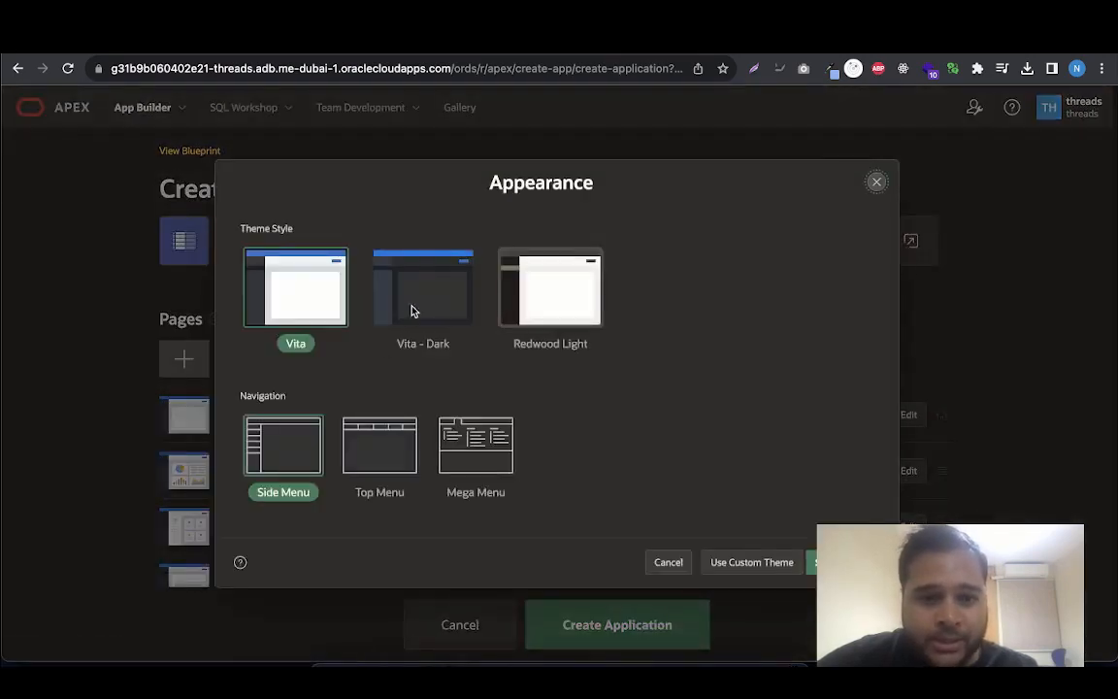
{"action": "left_click", "coordinate": [416, 305]}
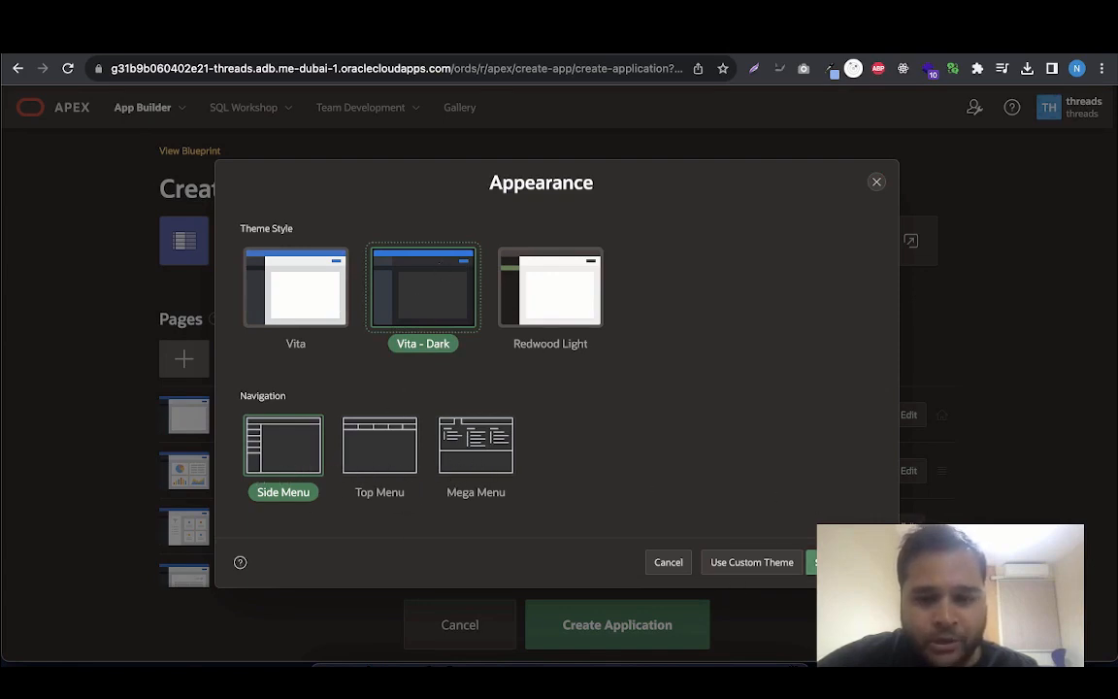
{"action": "left_click", "coordinate": [830, 562]}
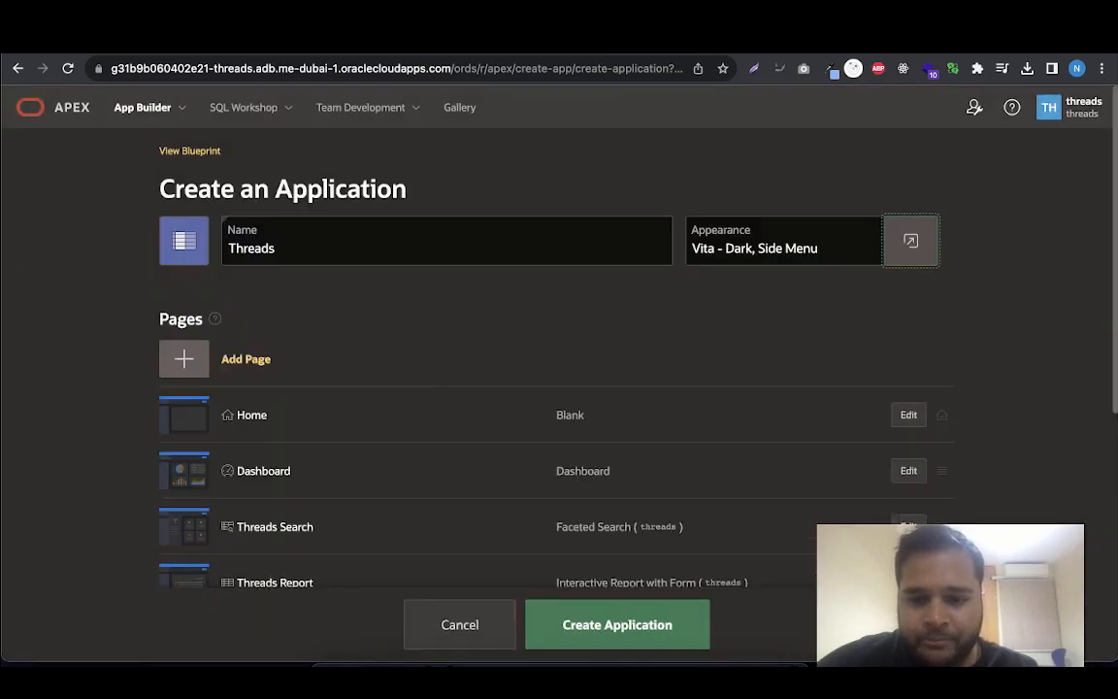
{"action": "left_click", "coordinate": [622, 617]}
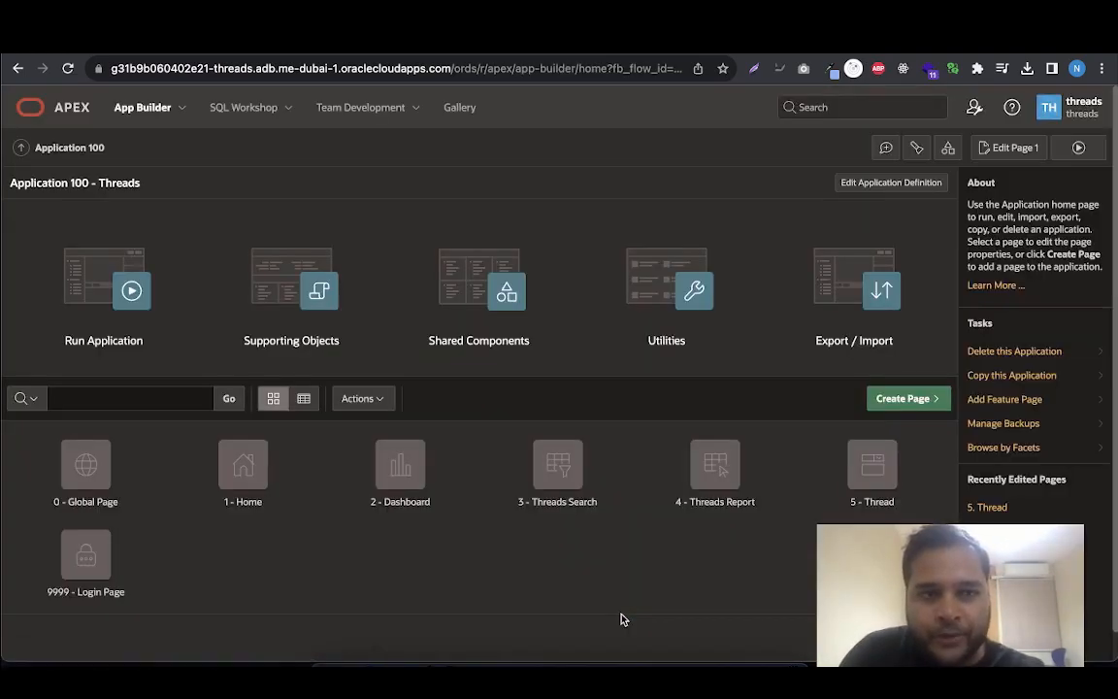
Run the Threads application and sign in with the prefilled credentials
{"action": "left_click", "coordinate": [120, 286]}
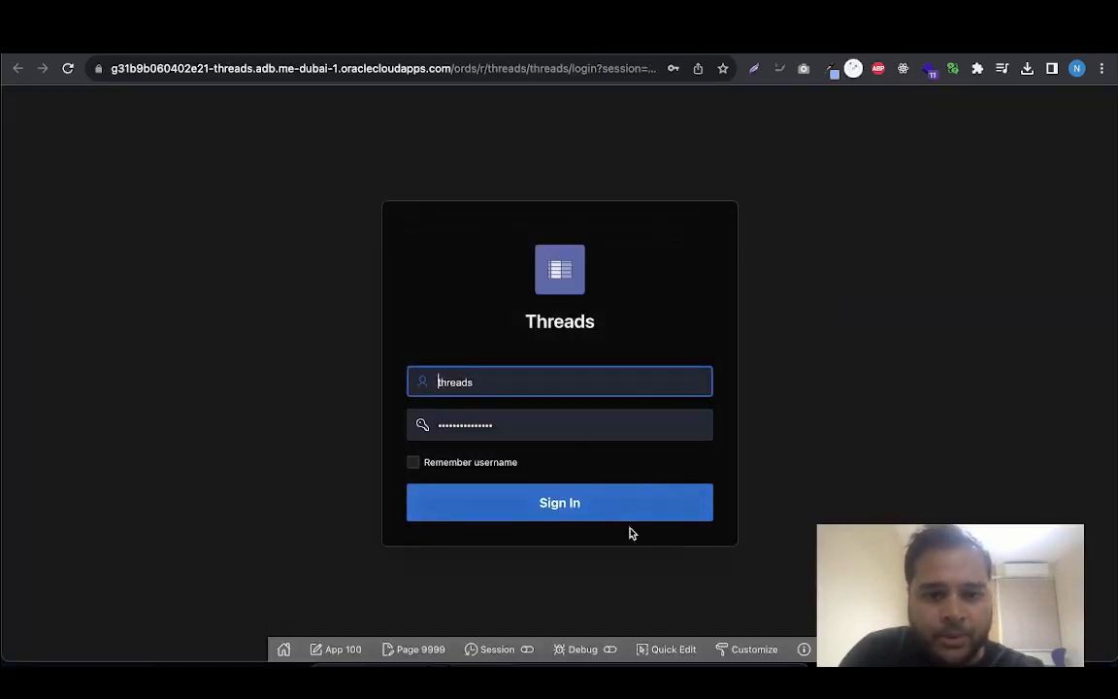
{"action": "left_click", "coordinate": [615, 520]}
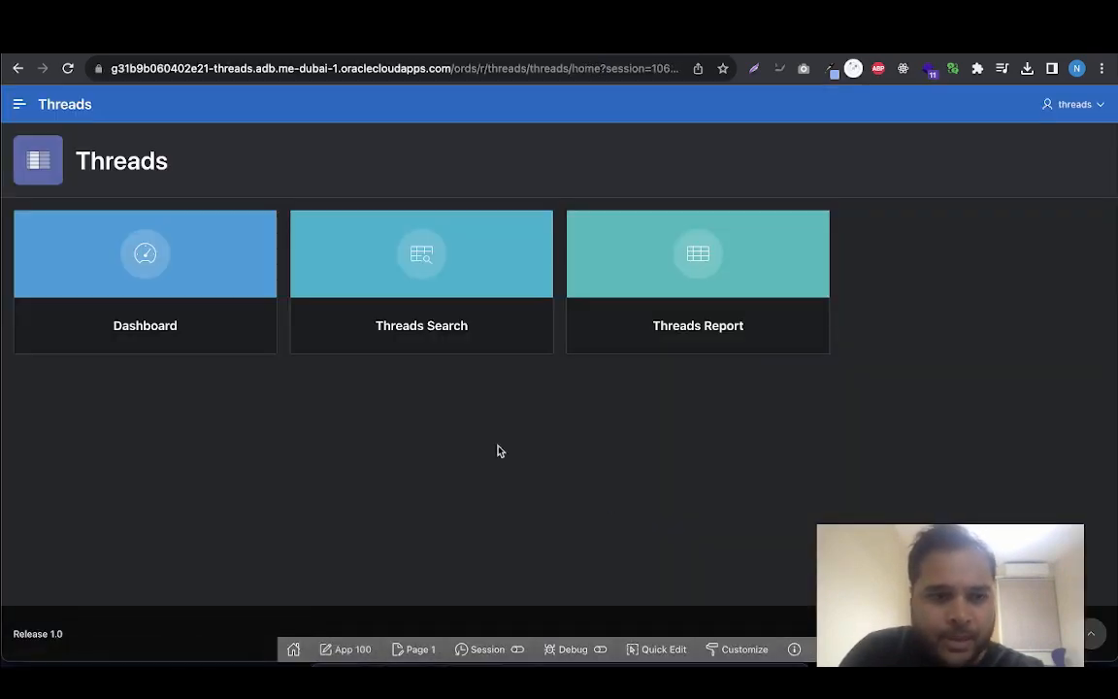
Open the application's Dashboard and inspect the slice values of the Rating and Source pie charts
{"action": "left_click", "coordinate": [124, 246]}
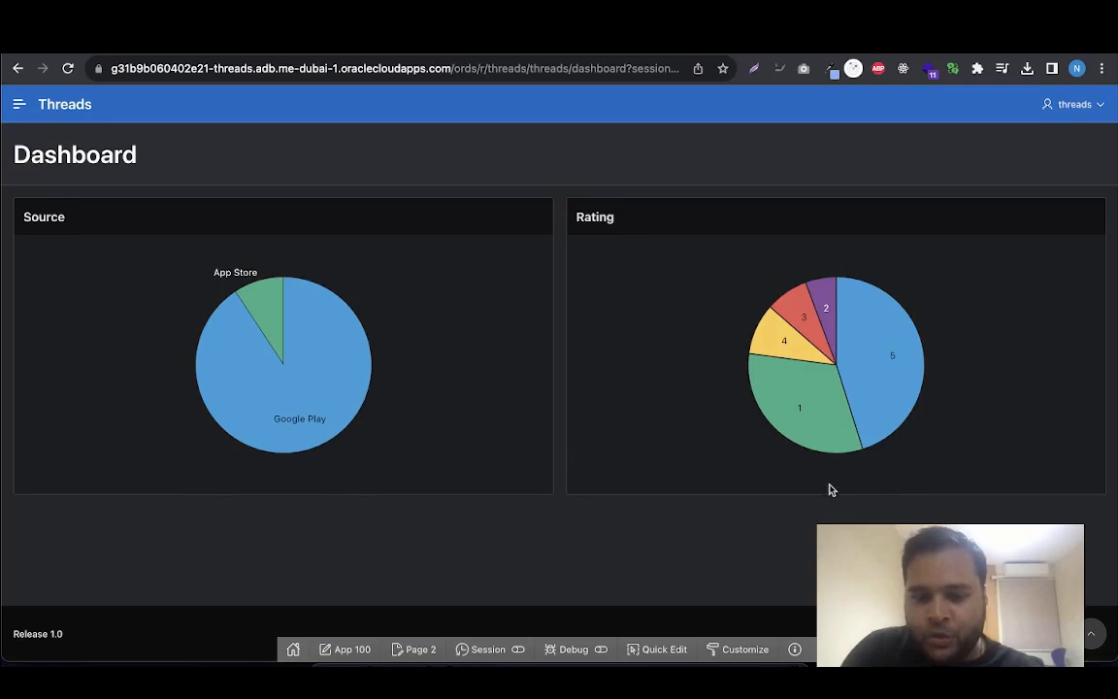
{"action": "mouse_move", "coordinate": [825, 438]}
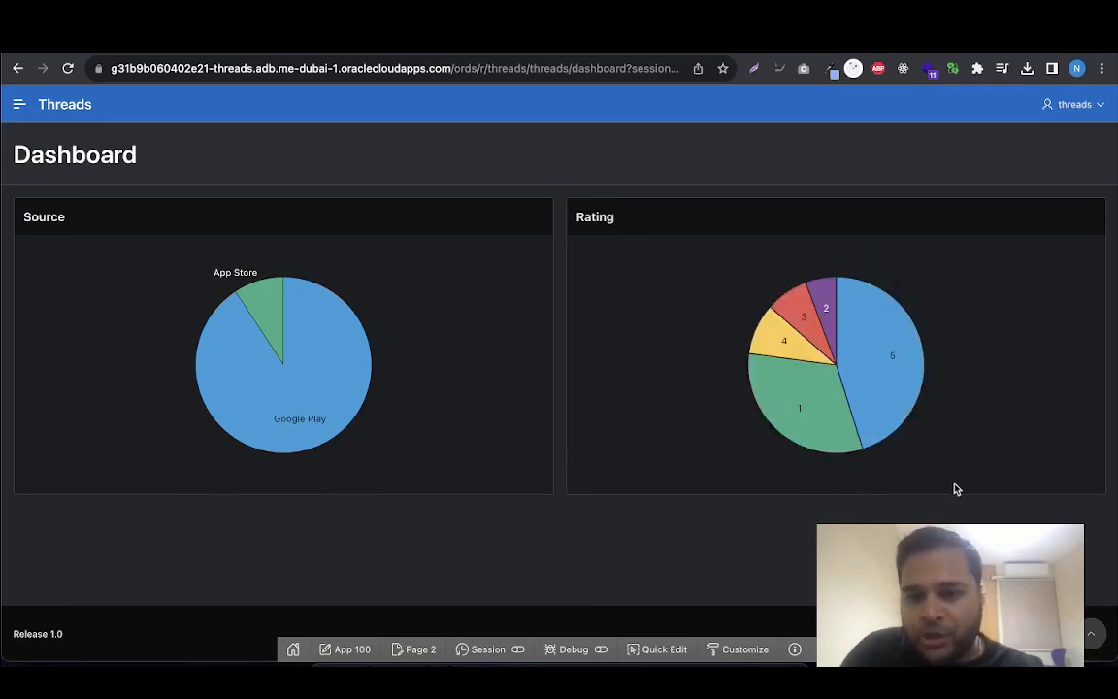
{"action": "mouse_move", "coordinate": [897, 392]}
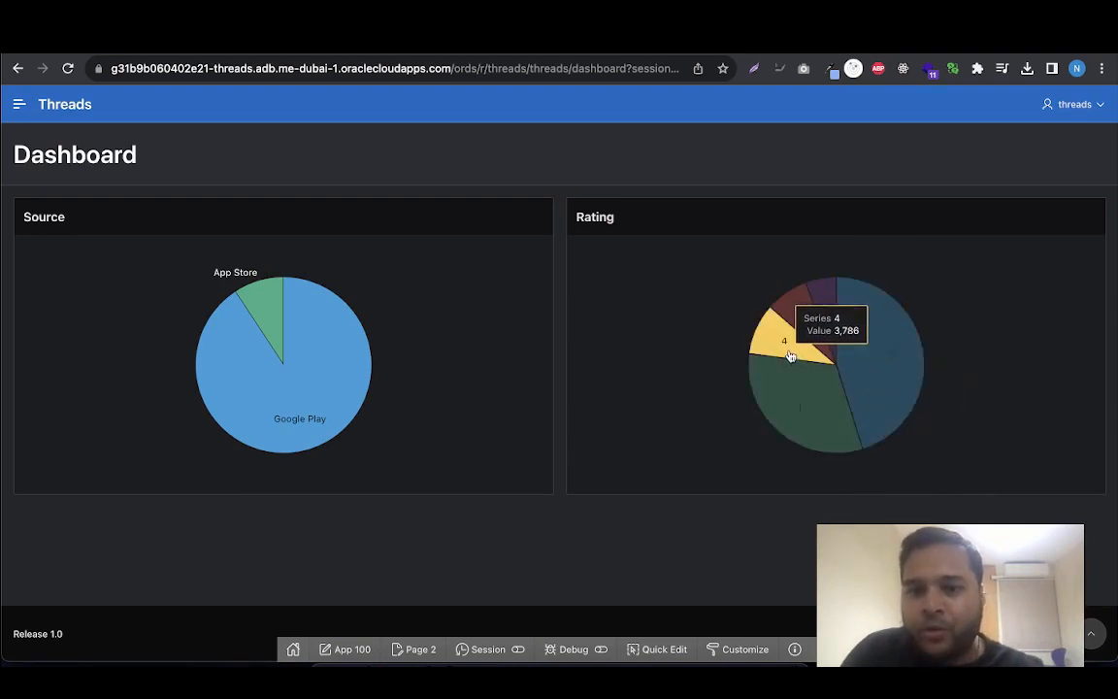
{"action": "mouse_move", "coordinate": [315, 429]}
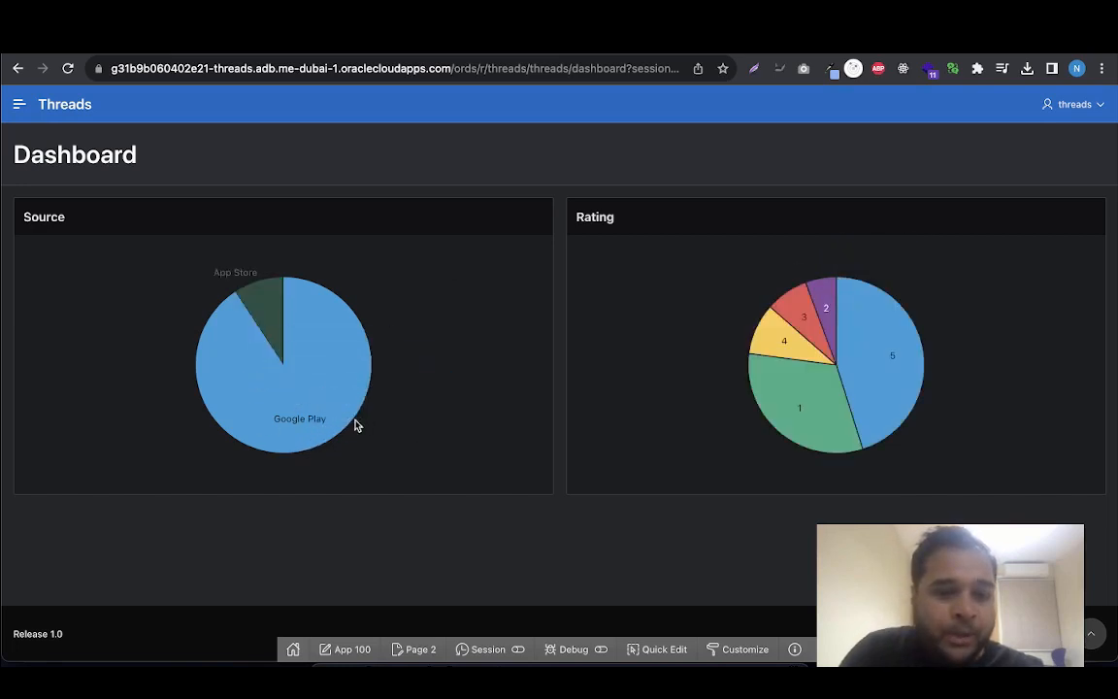
{"action": "mouse_move", "coordinate": [273, 314]}
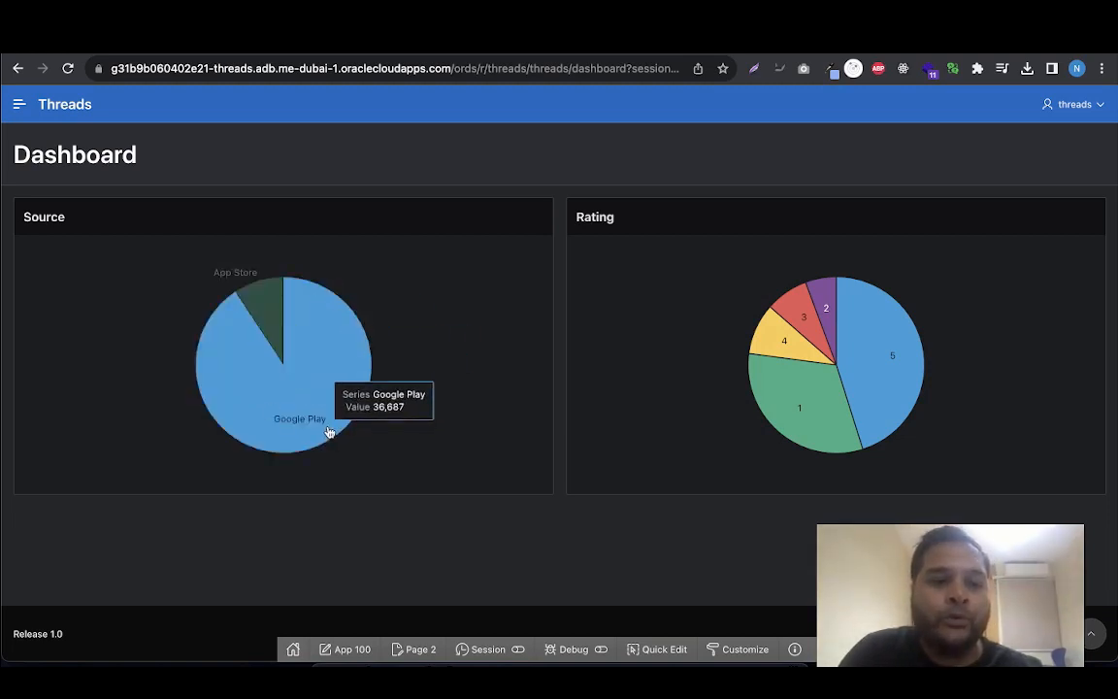
Open the Threads Search page and look through the list of reviews
{"action": "left_click", "coordinate": [21, 110]}
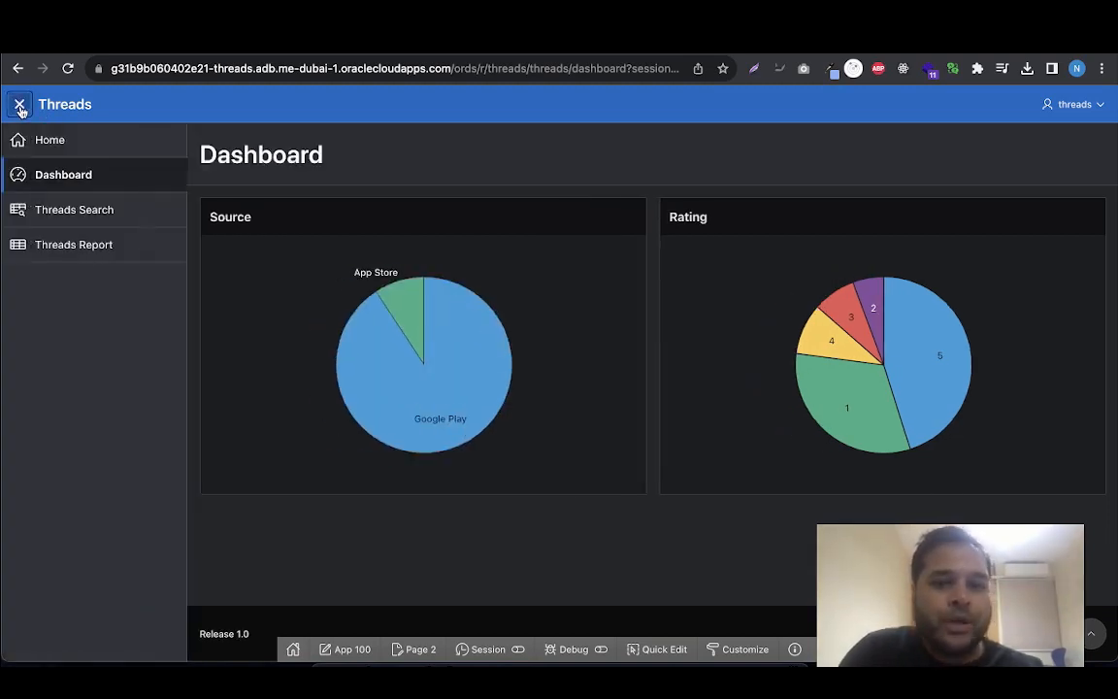
{"action": "left_click", "coordinate": [60, 215]}
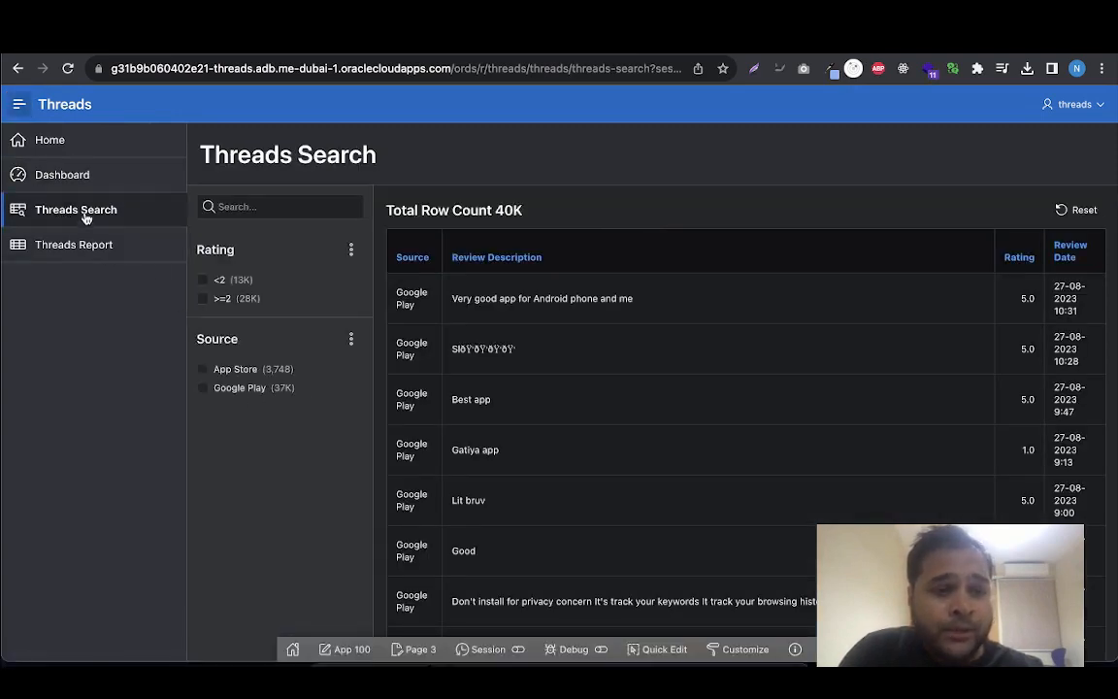
{"action": "scroll", "coordinate": [520, 501], "scroll_direction": "down", "scroll_amount": 1}
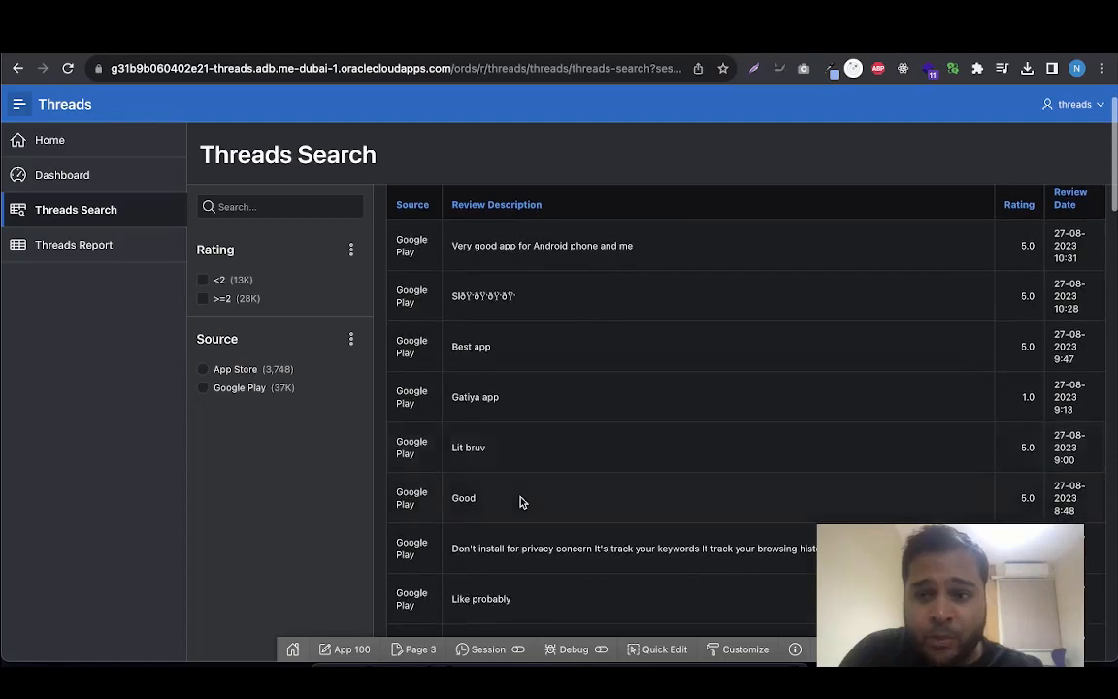
{"action": "scroll", "coordinate": [520, 501], "scroll_direction": "down", "scroll_amount": 5}
{"action": "scroll", "coordinate": [519, 501], "scroll_direction": "up", "scroll_amount": 8}
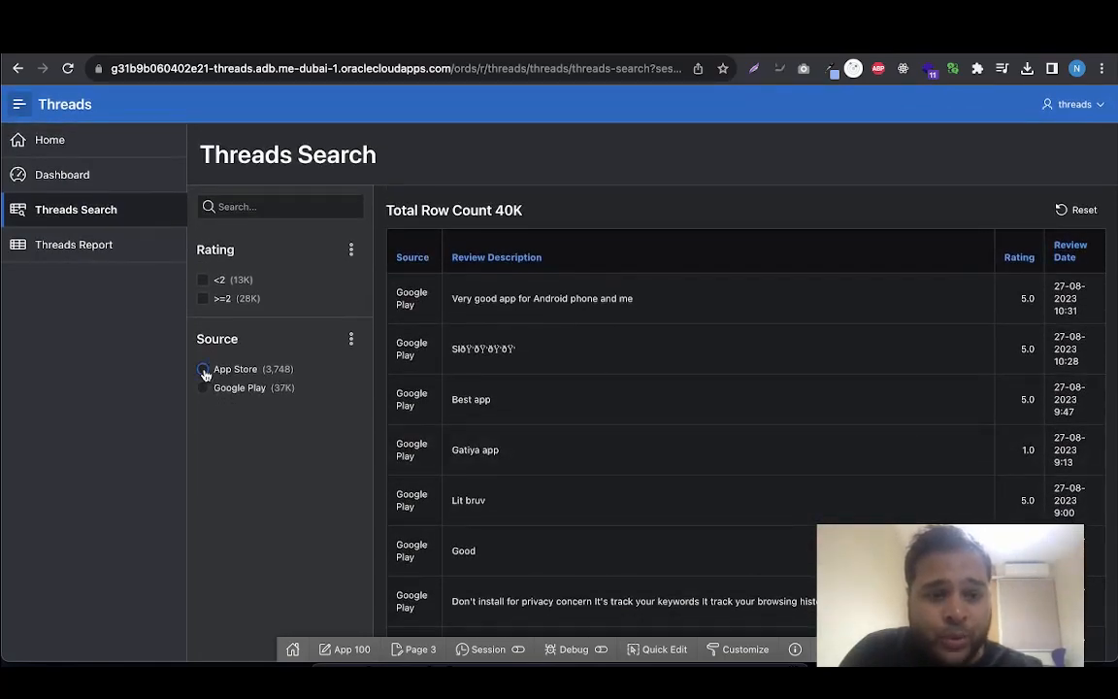
Filter the reviews by the App Store source, switch the source to Google Play and restrict ratings to <2
{"action": "left_click", "coordinate": [202, 369]}
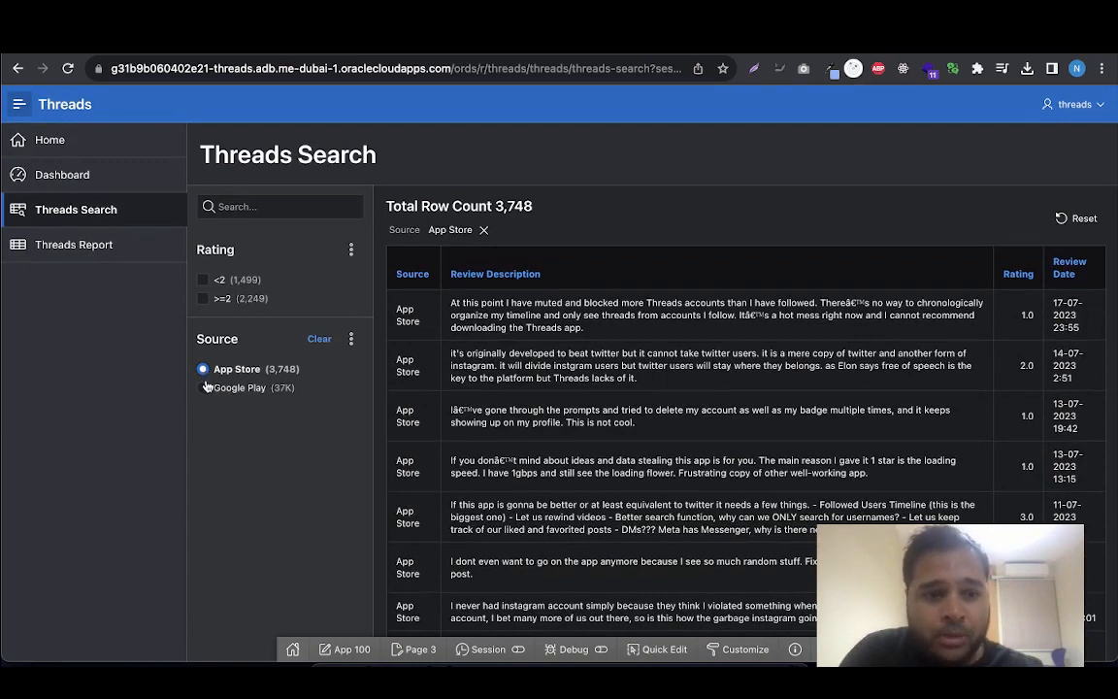
{"action": "left_click", "coordinate": [204, 389]}
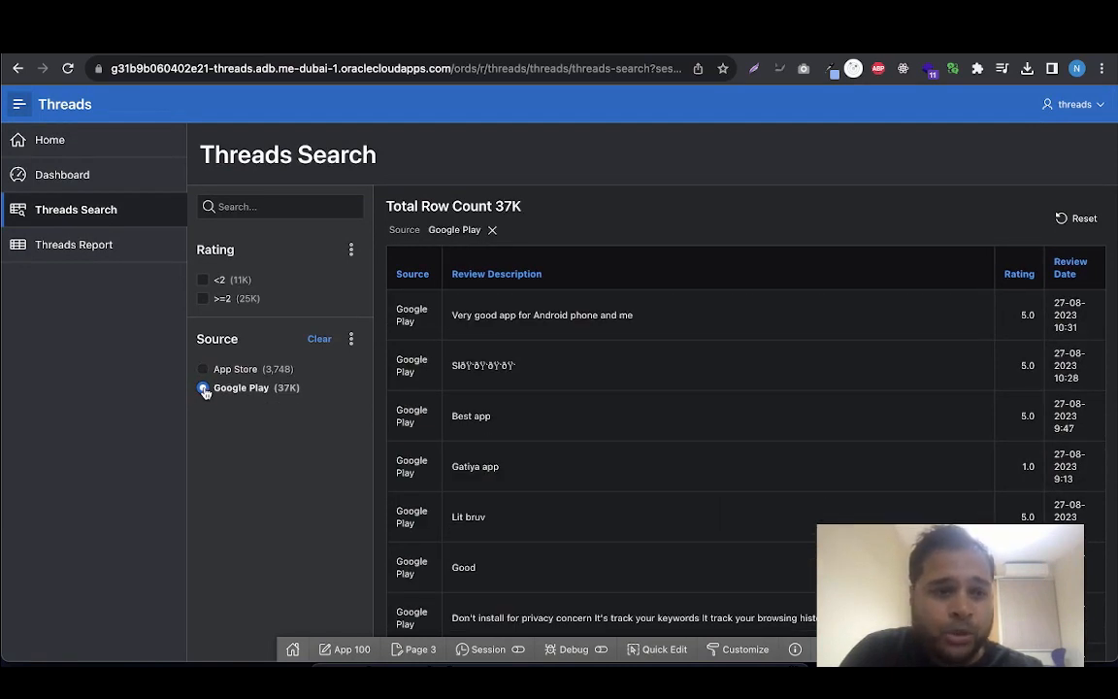
{"action": "left_click", "coordinate": [203, 281]}
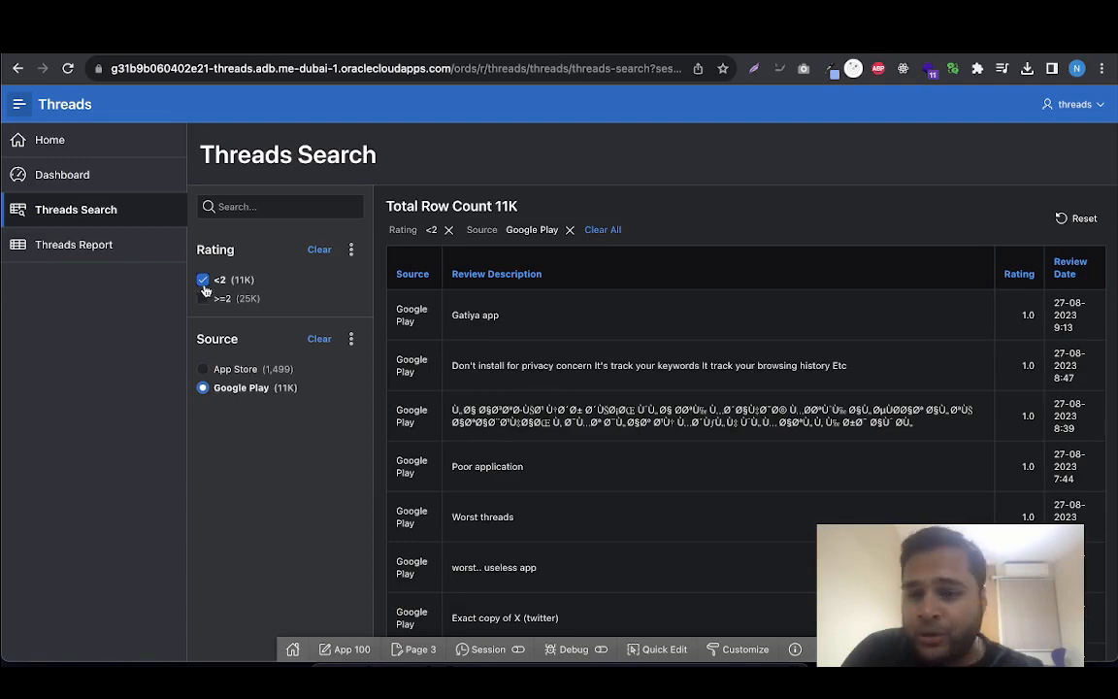
{"action": "scroll", "coordinate": [636, 469], "scroll_direction": "down", "scroll_amount": 3}
{"action": "scroll", "coordinate": [637, 466], "scroll_direction": "up", "scroll_amount": 3}
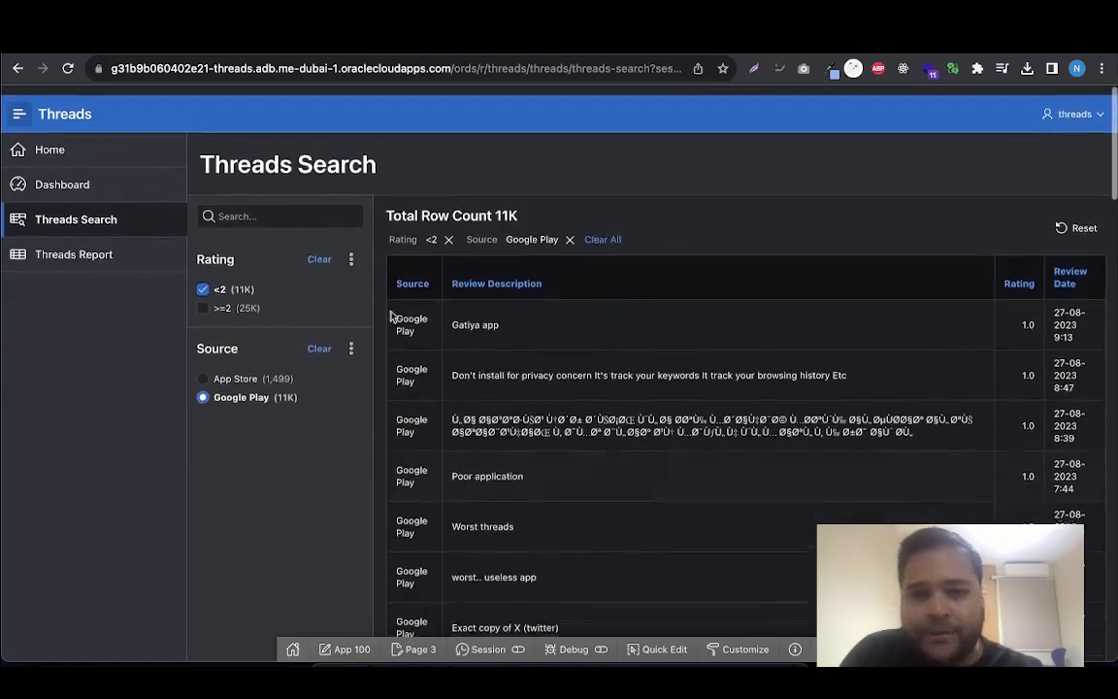
Switch the rating filter to >=2 only for the Google Play reviews and look through the list
{"action": "left_click", "coordinate": [203, 299]}
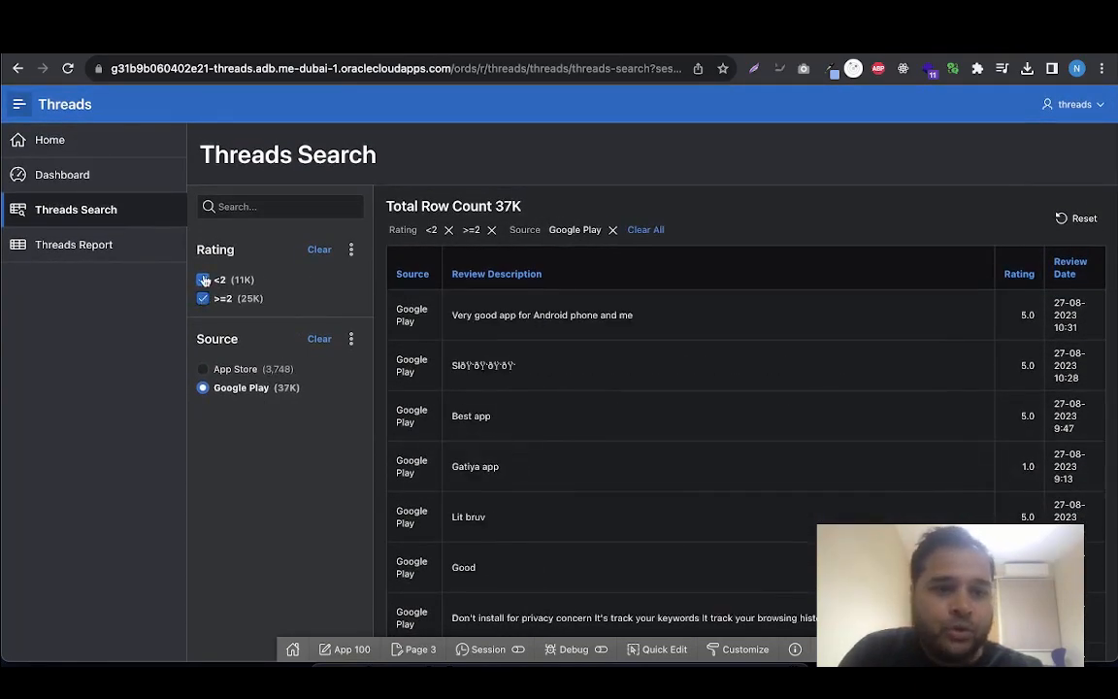
{"action": "left_click", "coordinate": [204, 280]}
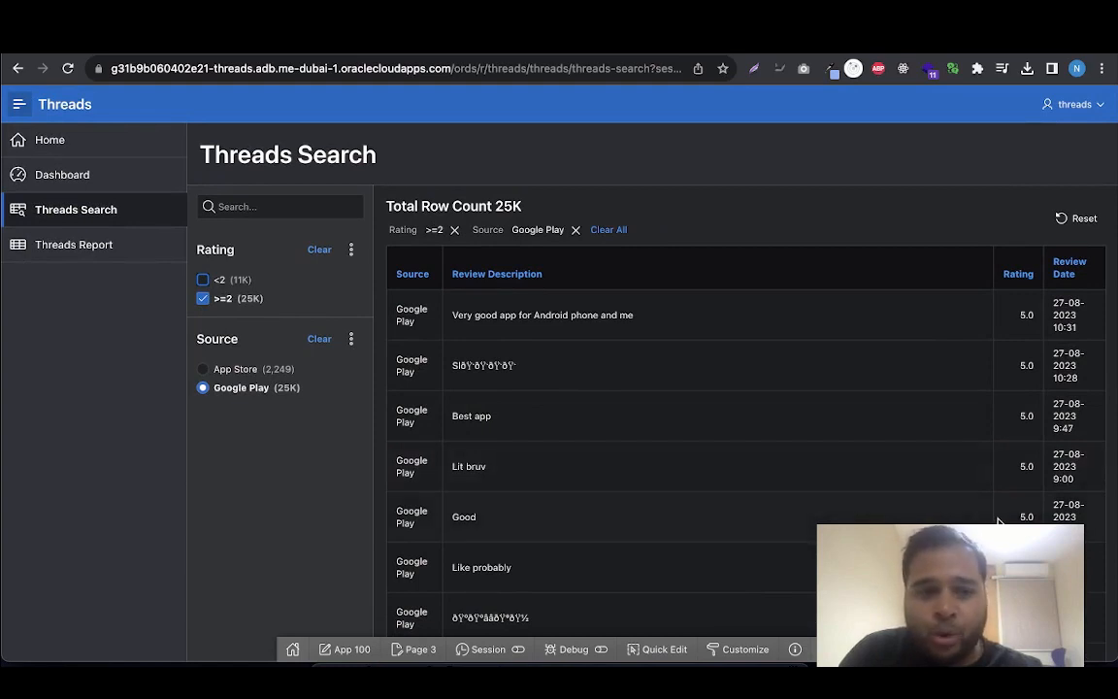
{"action": "scroll", "coordinate": [999, 522], "scroll_direction": "down", "scroll_amount": 1}
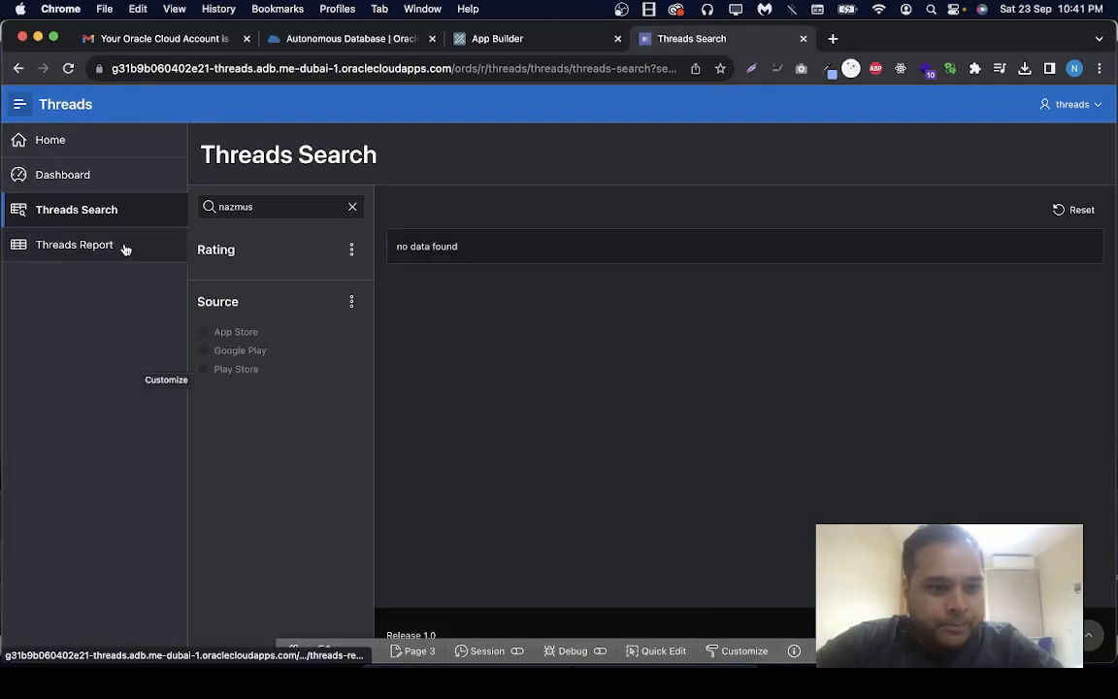
Clear the current search term and look through the unfiltered review list
{"action": "left_click", "coordinate": [352, 208]}
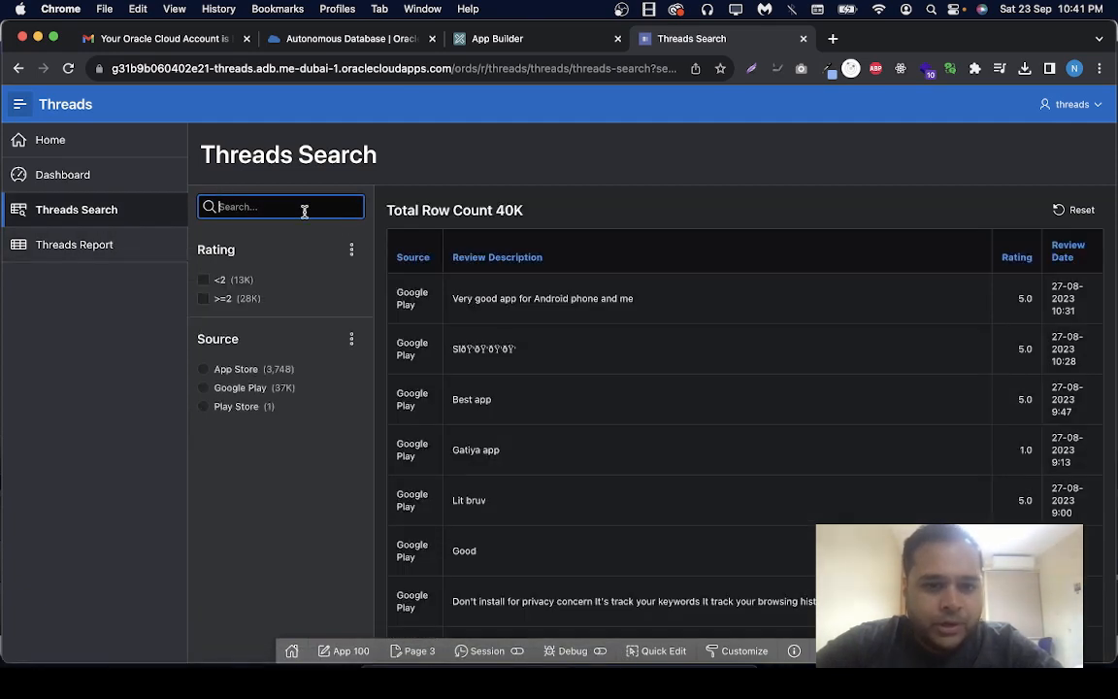
{"action": "scroll", "coordinate": [536, 456], "scroll_direction": "down", "scroll_amount": 2}
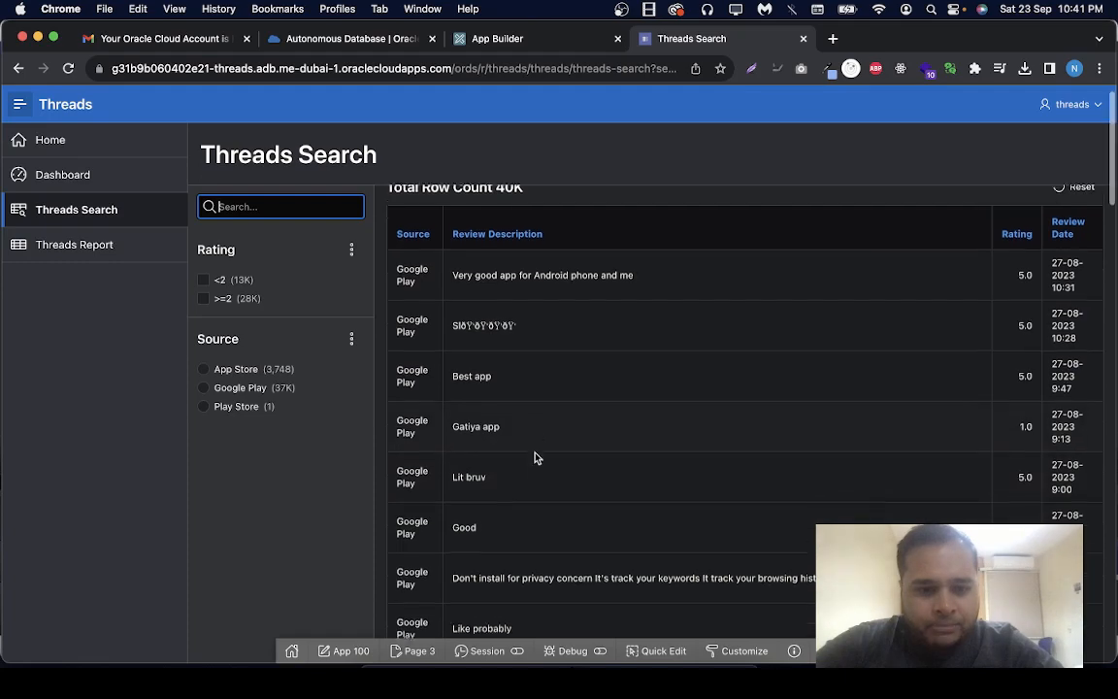
{"action": "scroll", "coordinate": [537, 456], "scroll_direction": "up", "scroll_amount": 2}
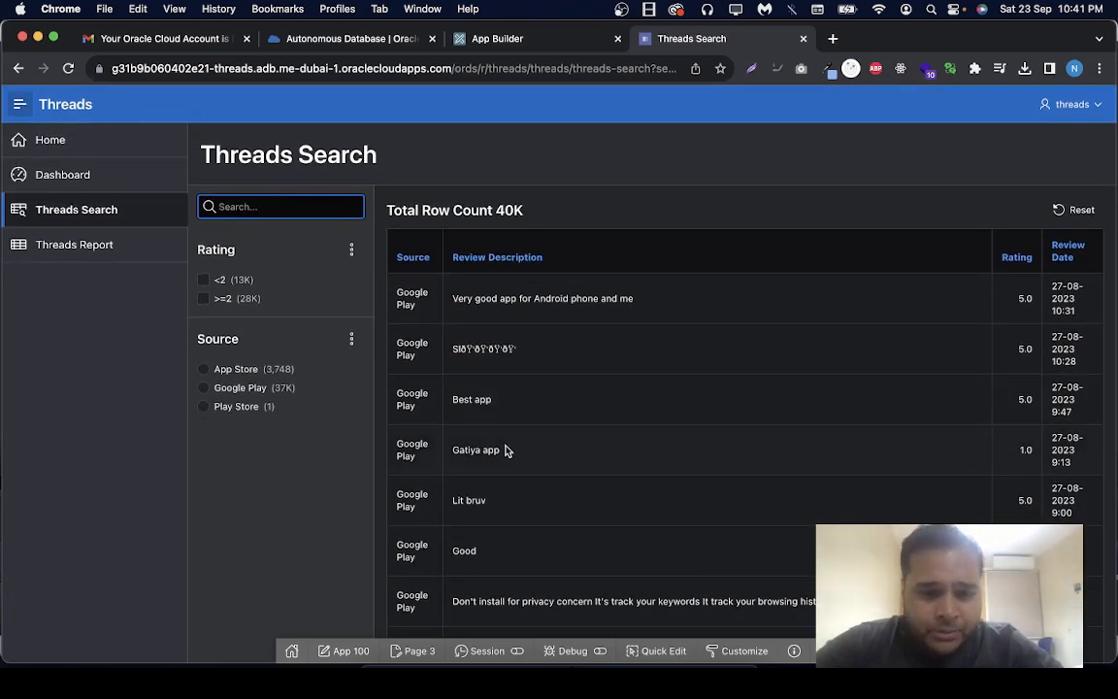
Search the reviews for the text "Lit bruv", copied from a review description in the list
{"action": "left_click_drag", "start_coordinate": [508, 453], "coordinate": [458, 447]}
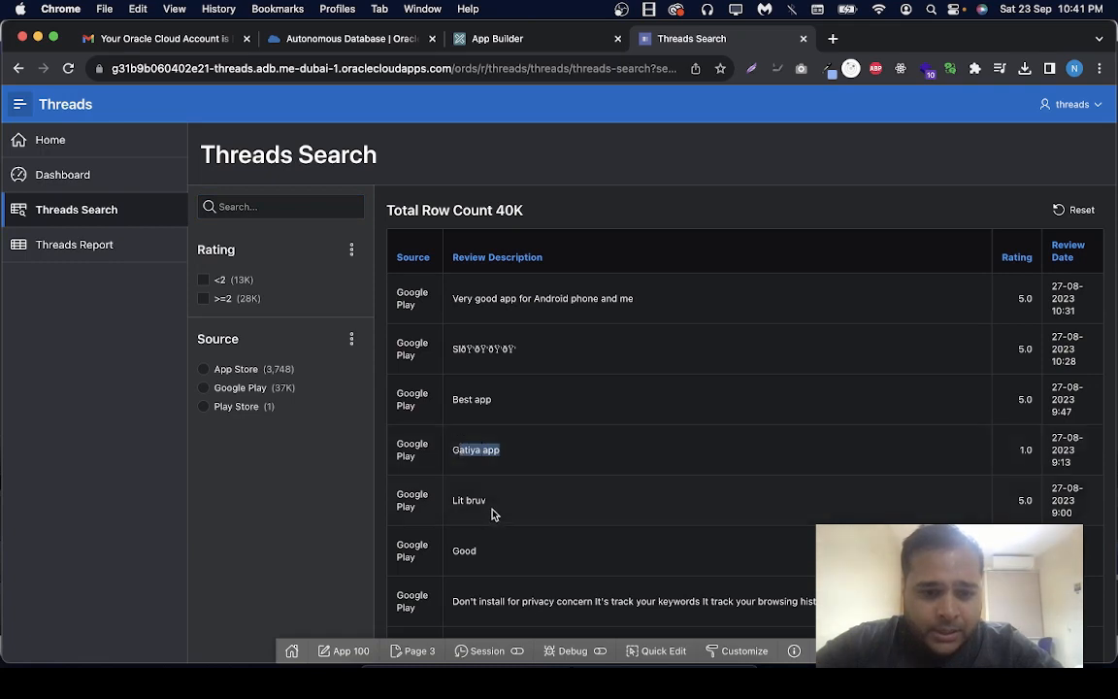
{"action": "left_click_drag", "start_coordinate": [493, 515], "coordinate": [453, 502]}
{"action": "key", "text": "super+c"}
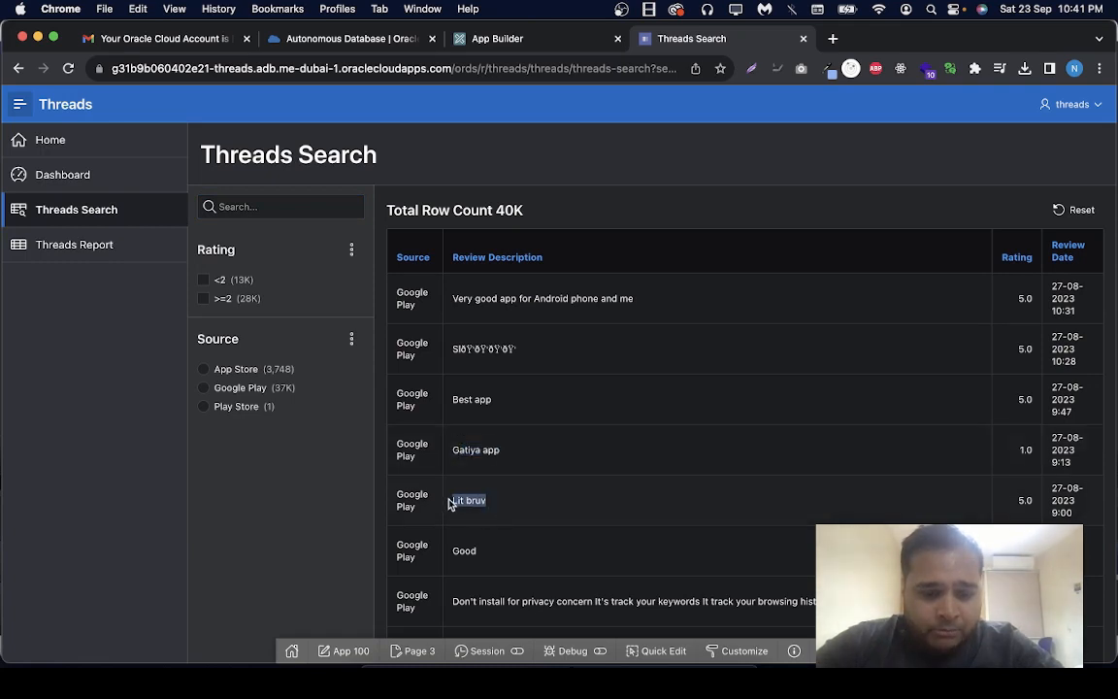
{"action": "left_click", "coordinate": [268, 206]}
{"action": "key", "text": "super+v"}
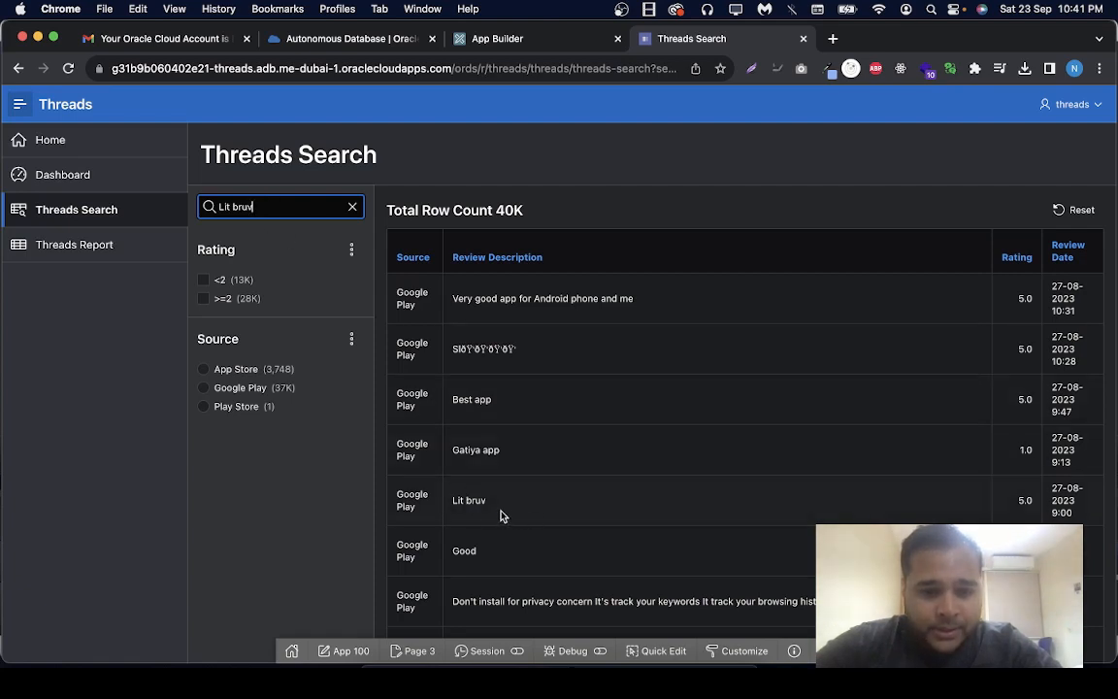
{"action": "left_click_drag", "start_coordinate": [451, 500], "coordinate": [487, 500]}
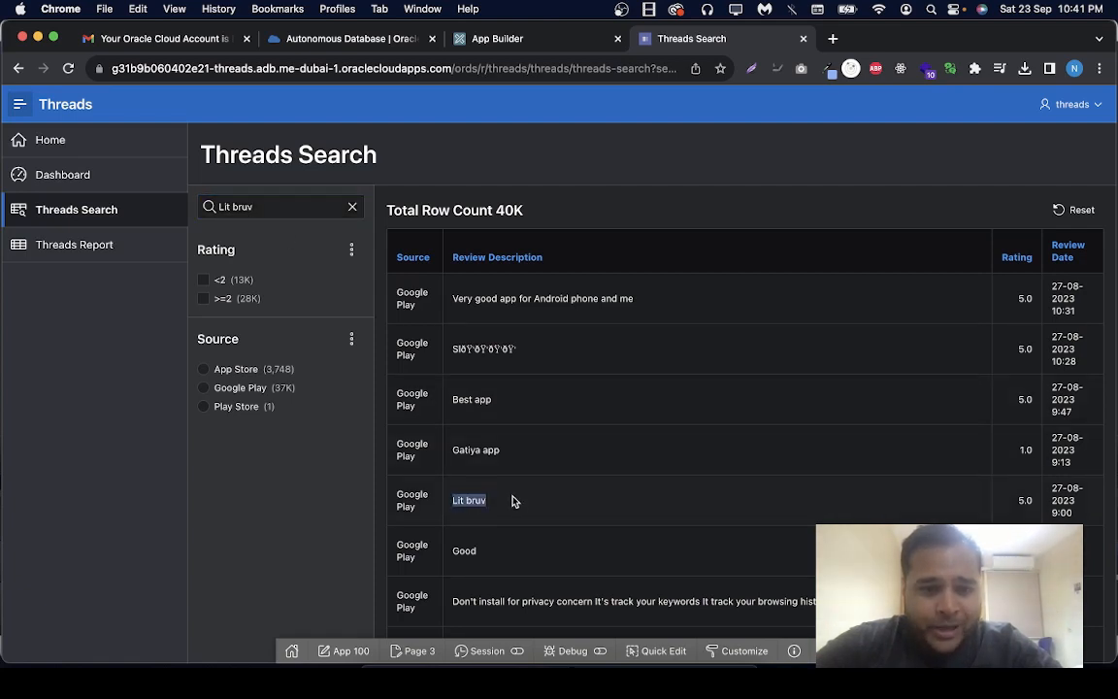
{"action": "left_click", "coordinate": [281, 205]}
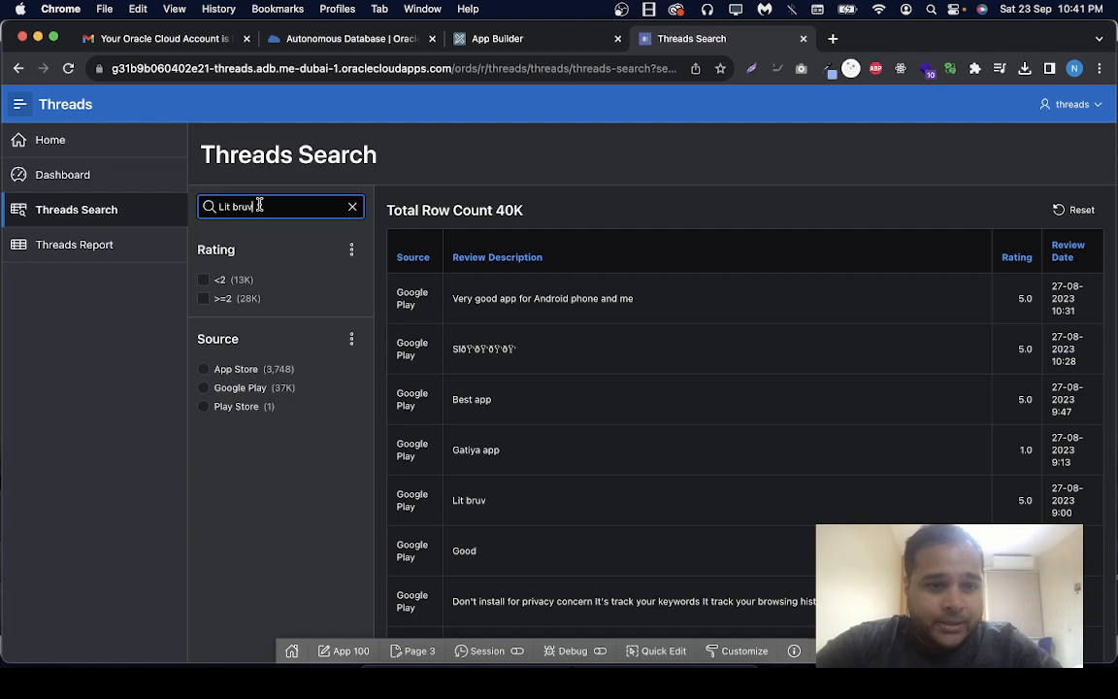
{"action": "key", "text": "Return"}
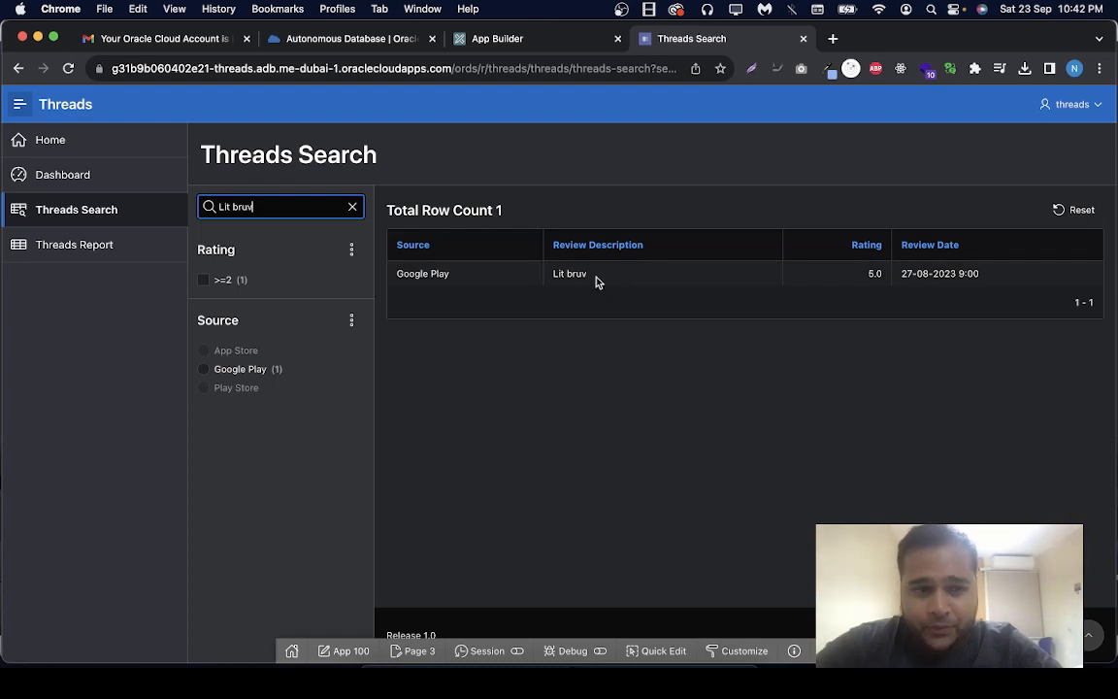
Open the Threads Report page and remove its row text filter 'fa'
{"action": "left_click", "coordinate": [43, 248]}
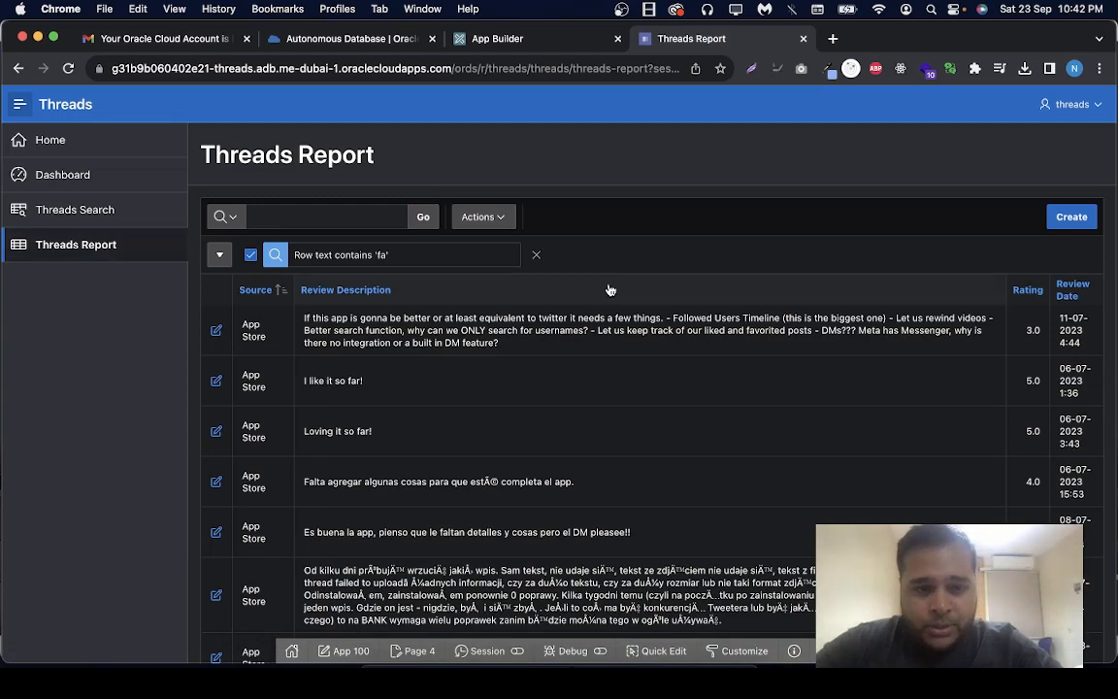
{"action": "left_click", "coordinate": [535, 255]}
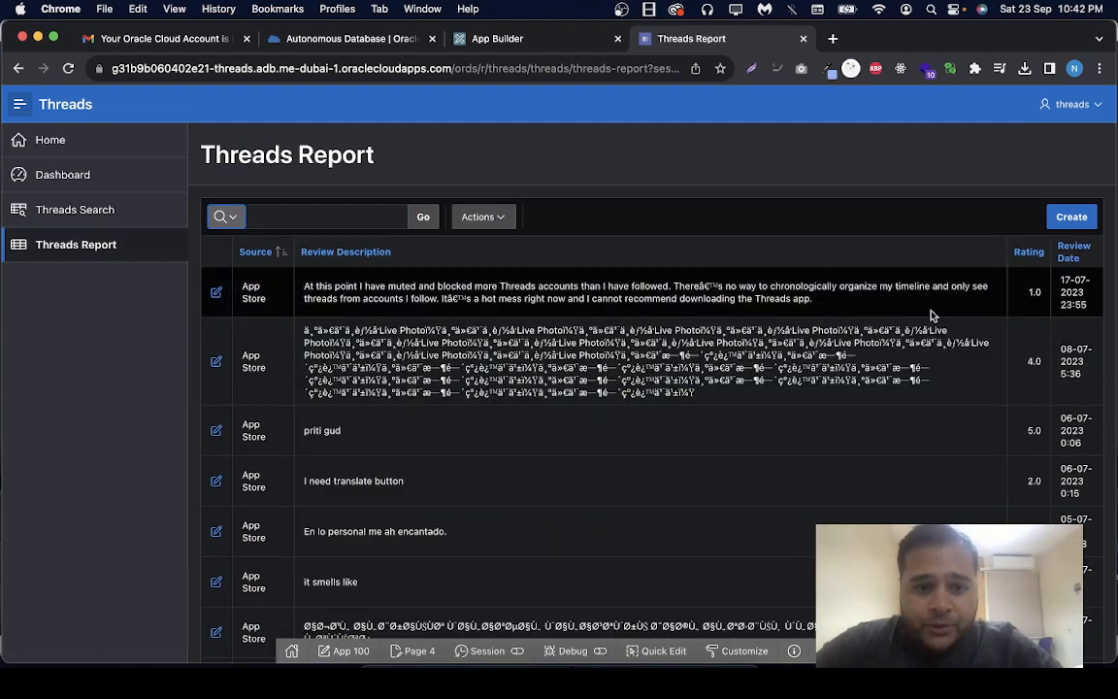
Start a new review record in the report and set its source to "App Store"
{"action": "left_click", "coordinate": [1068, 223]}
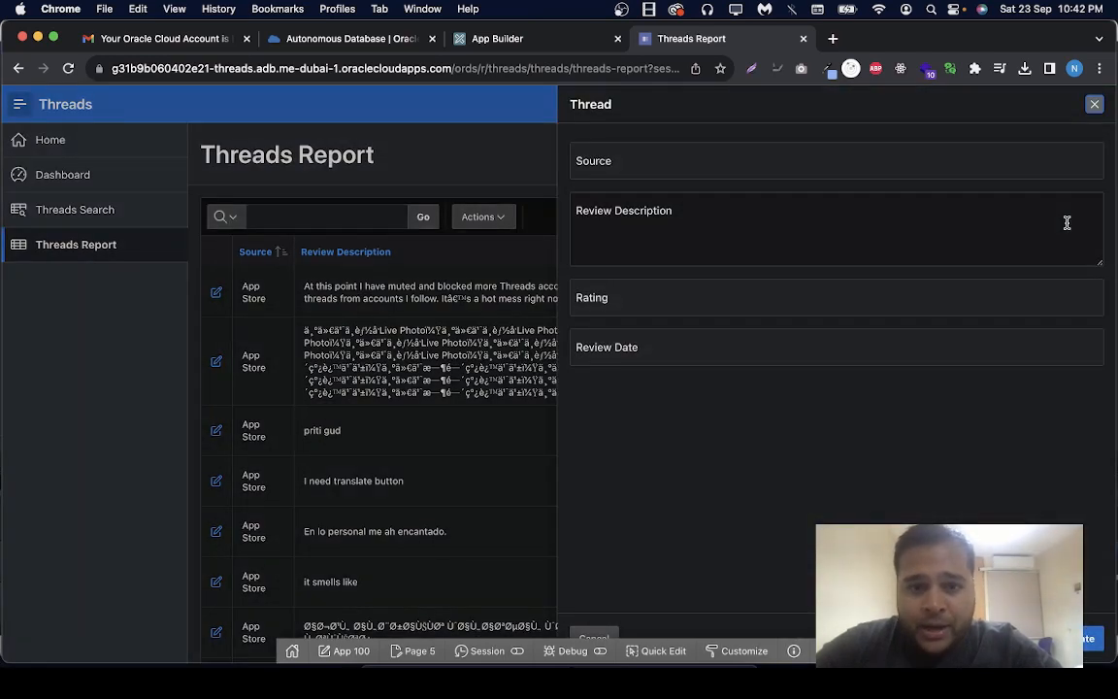
{"action": "left_click", "coordinate": [747, 164]}
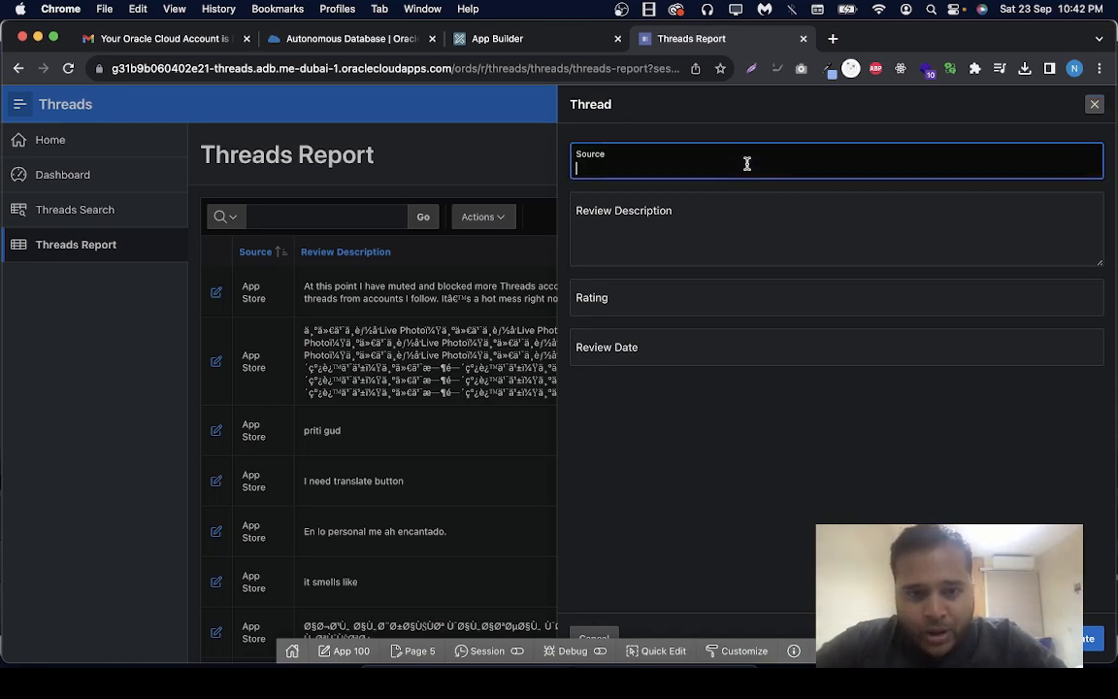
{"action": "left_click", "coordinate": [711, 223]}
{"action": "left_click", "coordinate": [712, 169]}
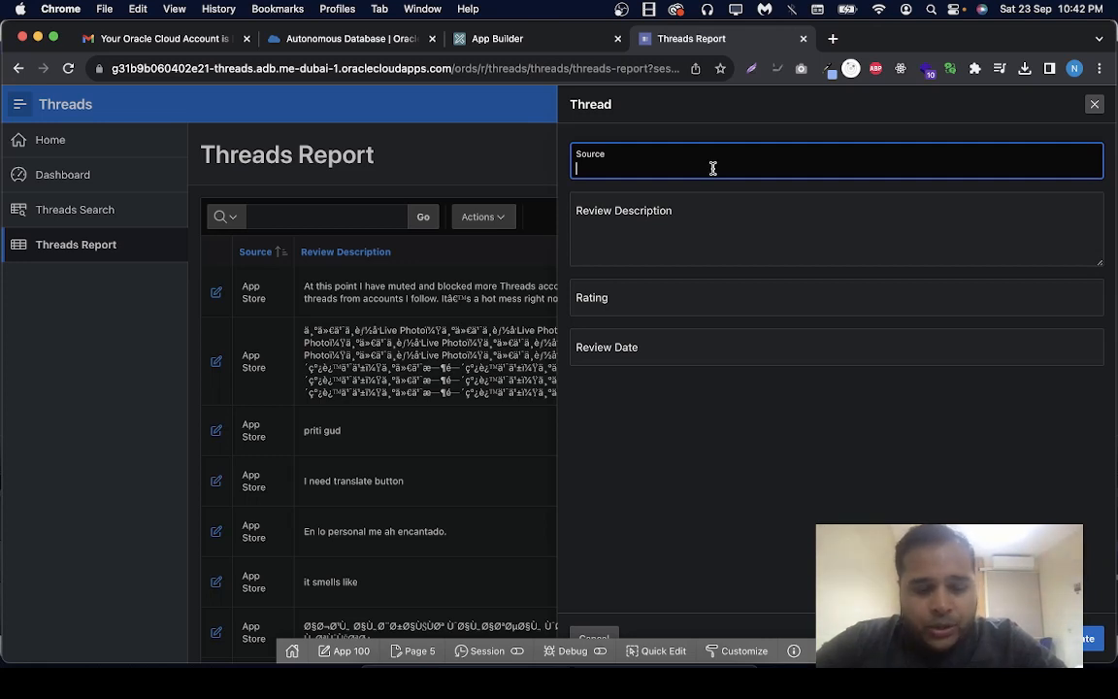
{"action": "type", "text": "App"}
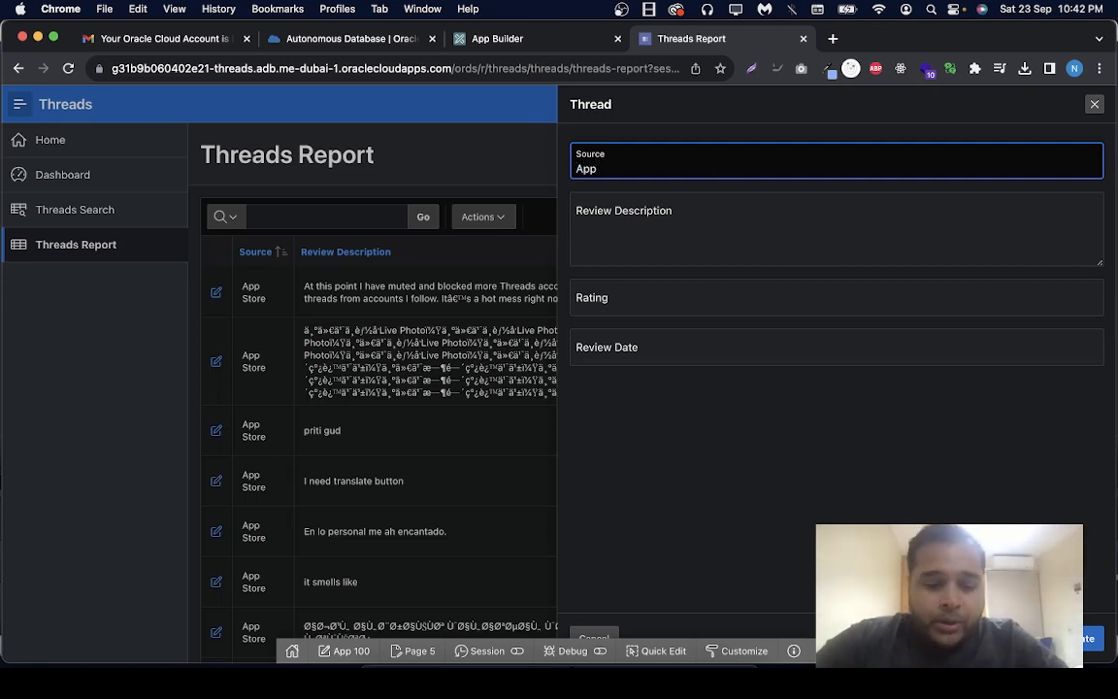
{"action": "type", "text": " Store"}
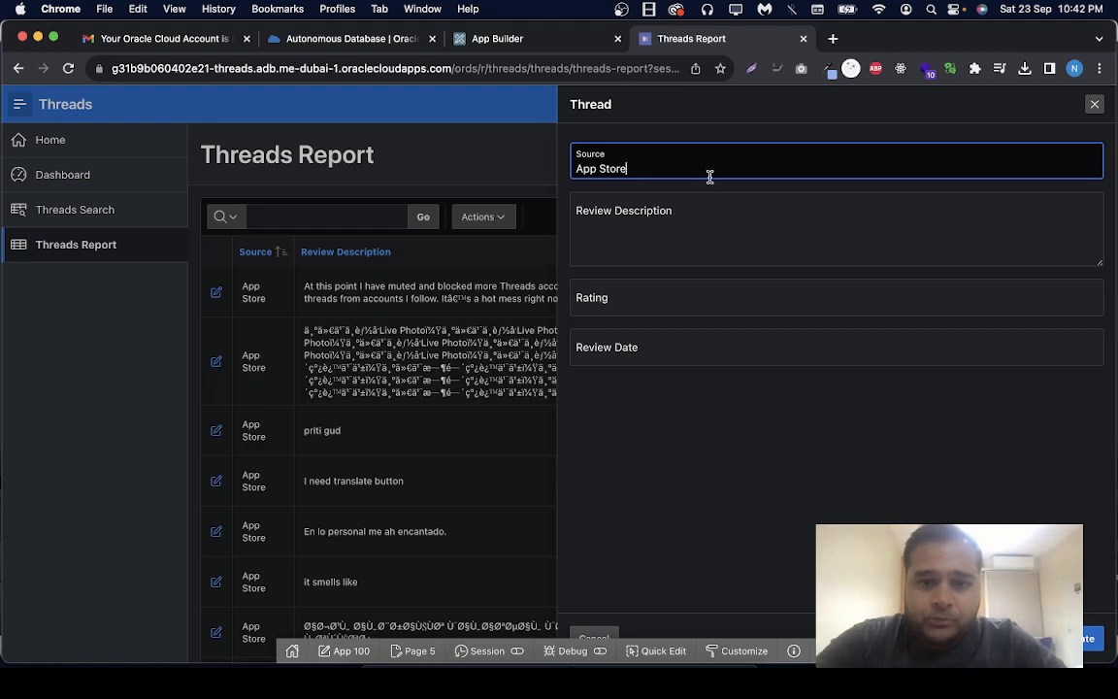
Enter "my review on 23 sep" as the new record's review description
{"action": "left_click", "coordinate": [700, 229]}
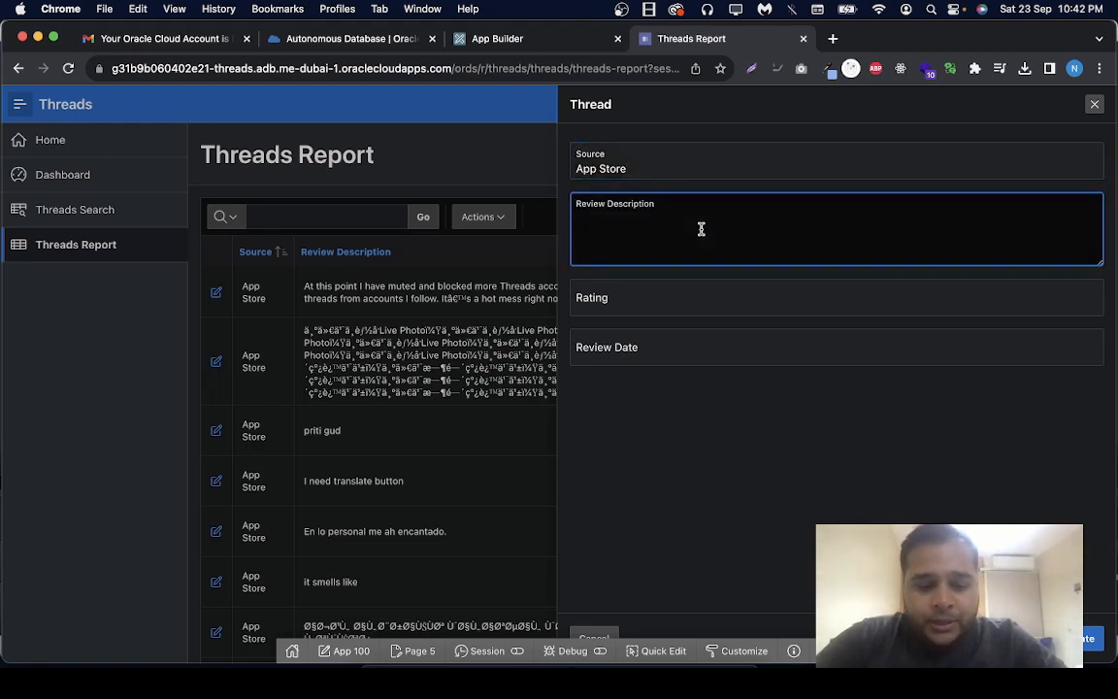
{"action": "type", "text": "my"}
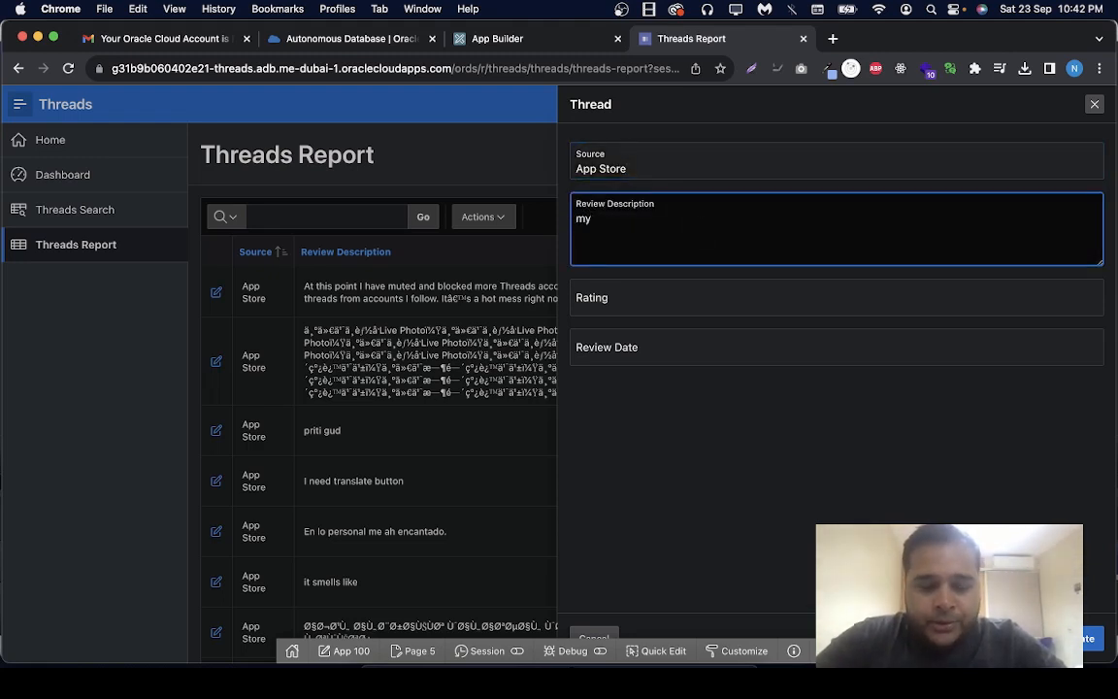
{"action": "type", "text": " rev"}
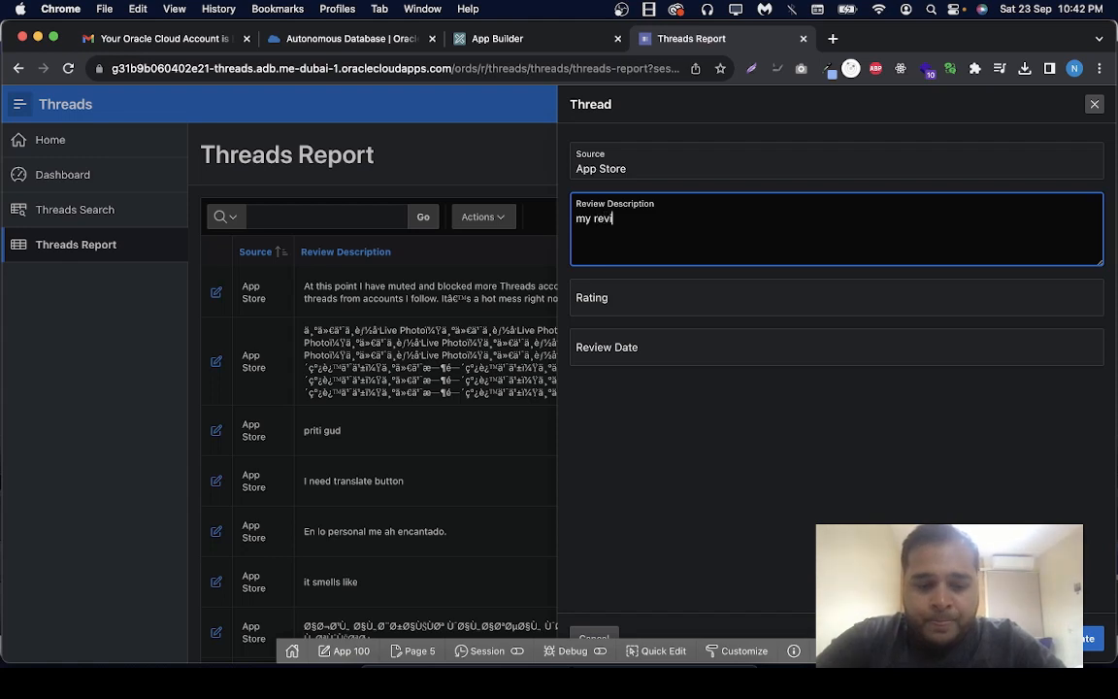
{"action": "type", "text": "iew on "}
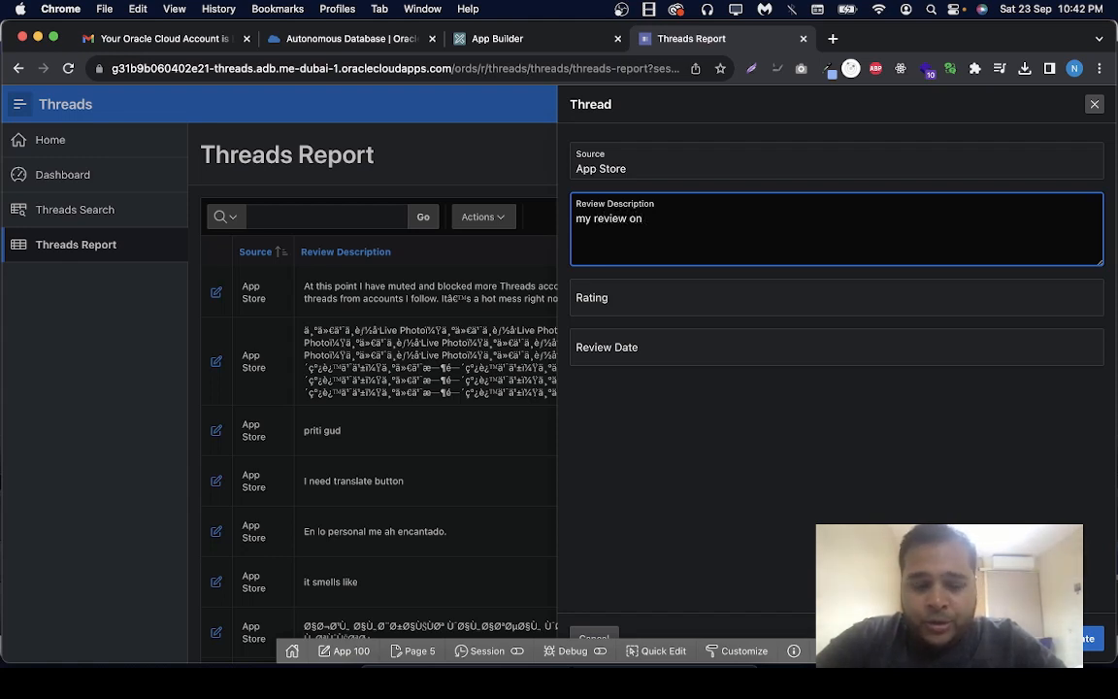
{"action": "type", "text": "23 s"}
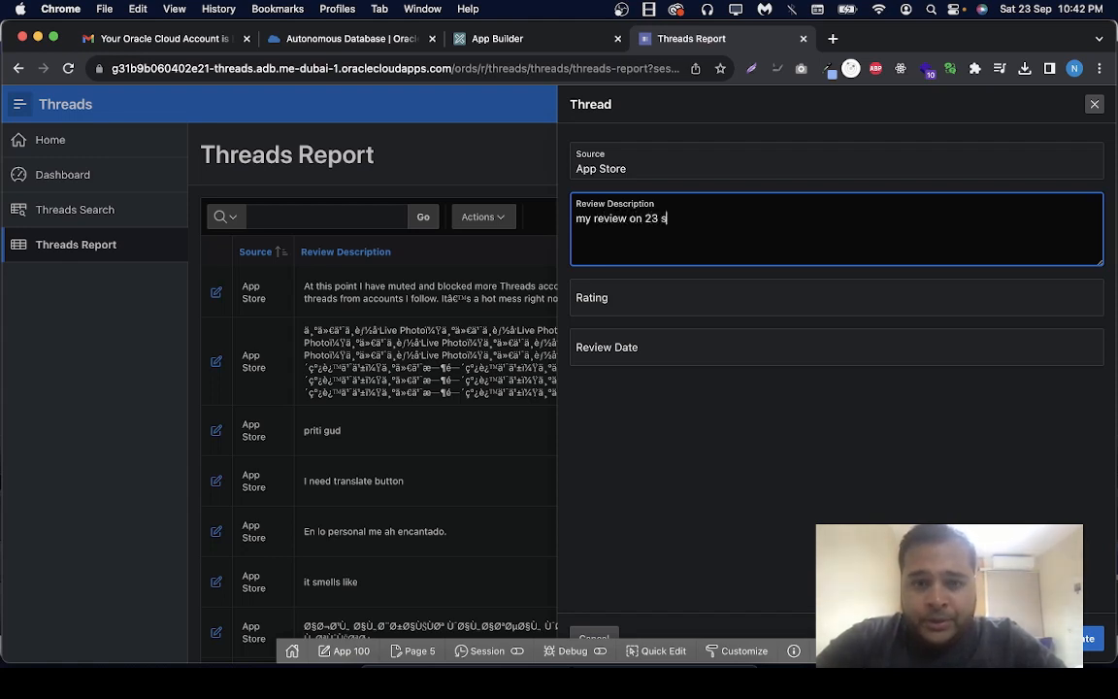
{"action": "type", "text": "ep"}
Set the new record's rating to 4 and review date to 23/09/2023, and create the record
{"action": "left_click", "coordinate": [692, 287]}
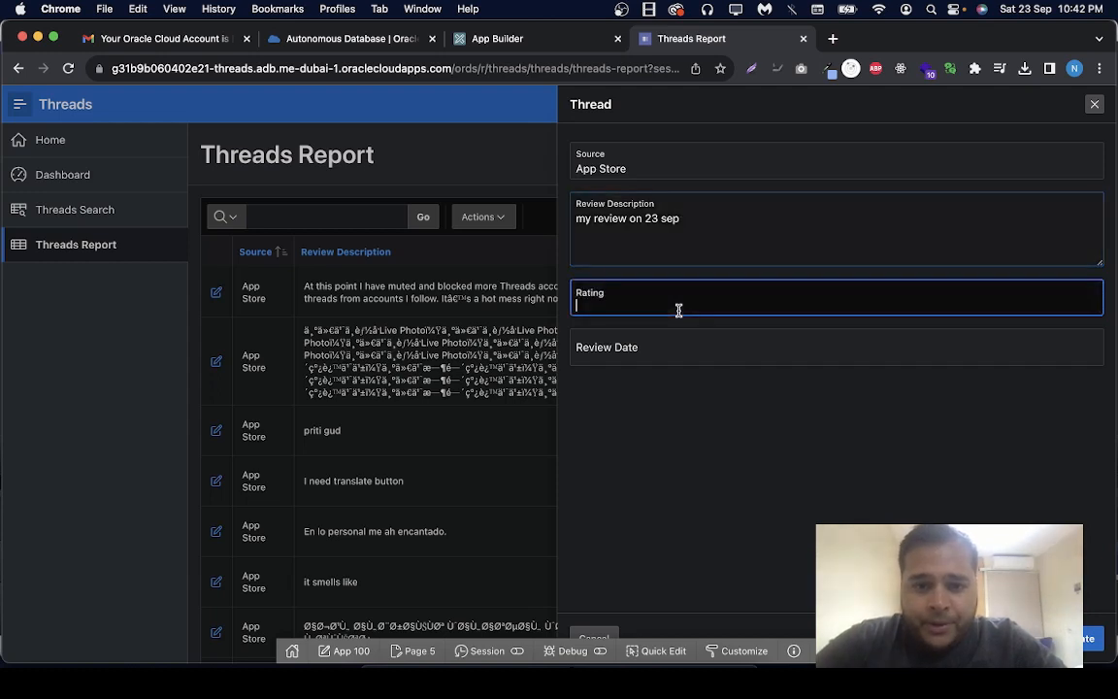
{"action": "type", "text": "4"}
{"action": "left_click", "coordinate": [652, 354]}
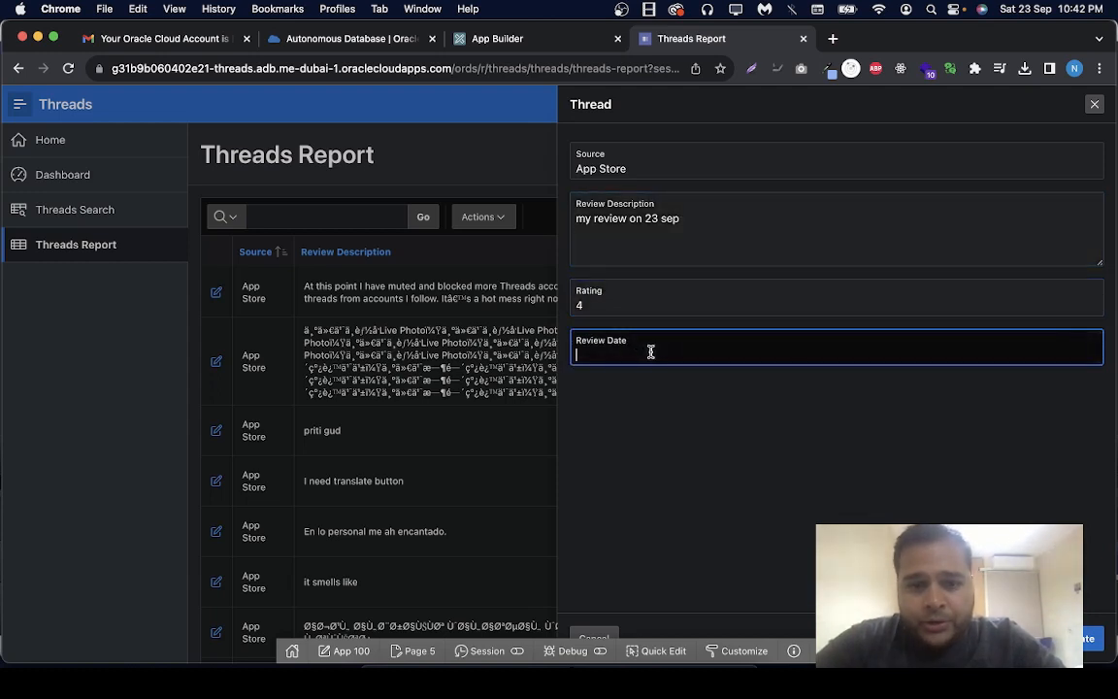
{"action": "type", "text": "23"}
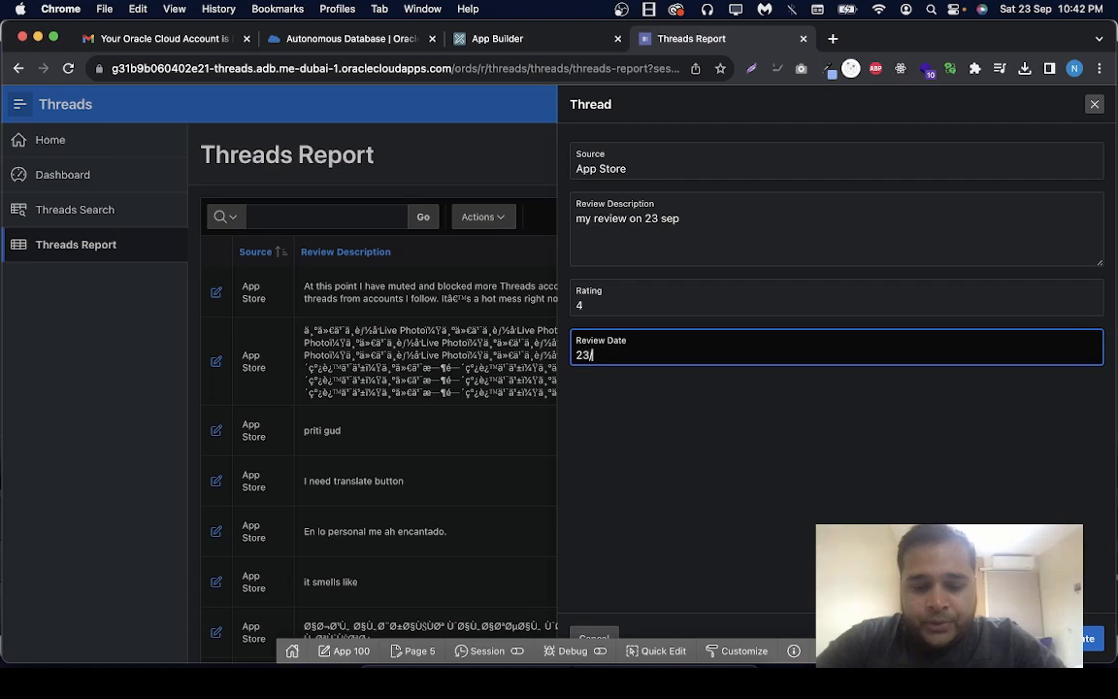
{"action": "type", "text": "/09/2023"}
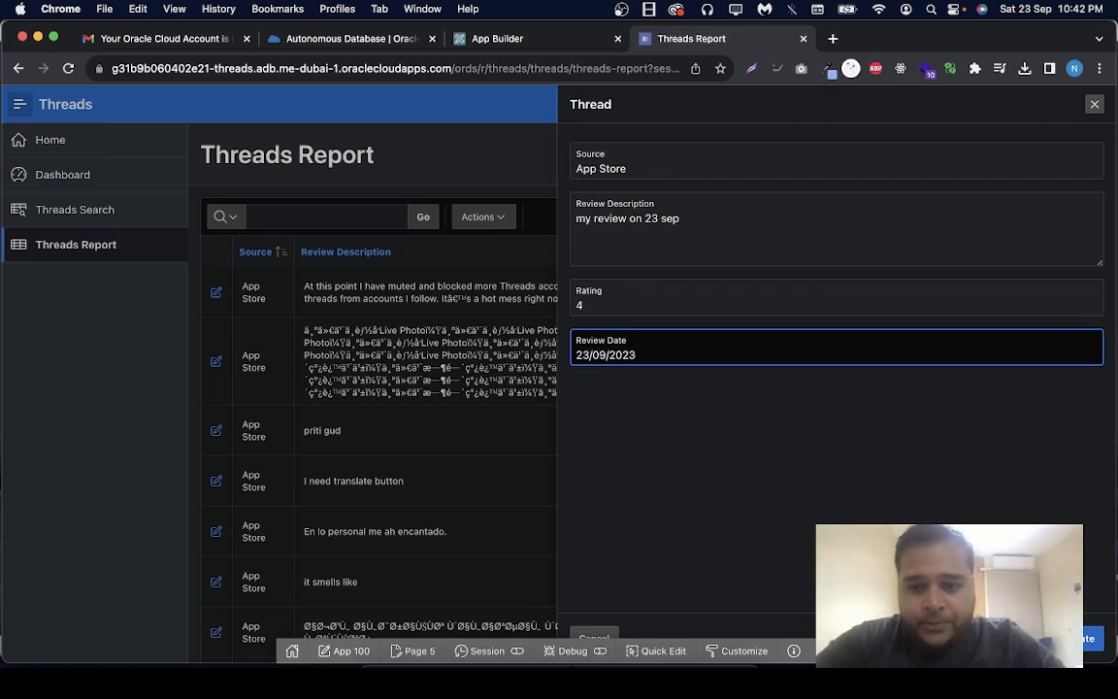
{"action": "left_click", "coordinate": [1092, 639]}
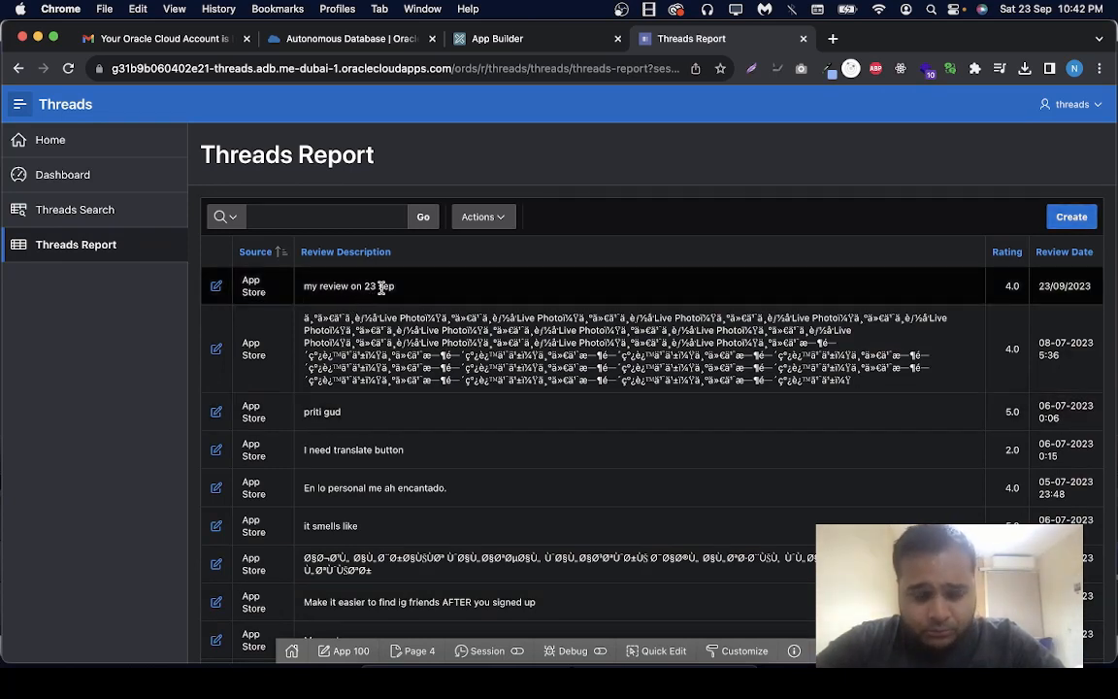
Edit the "my review on 23 sep" record's description to "my review on 23 sep - yes" and apply the change
{"action": "left_click", "coordinate": [216, 287]}
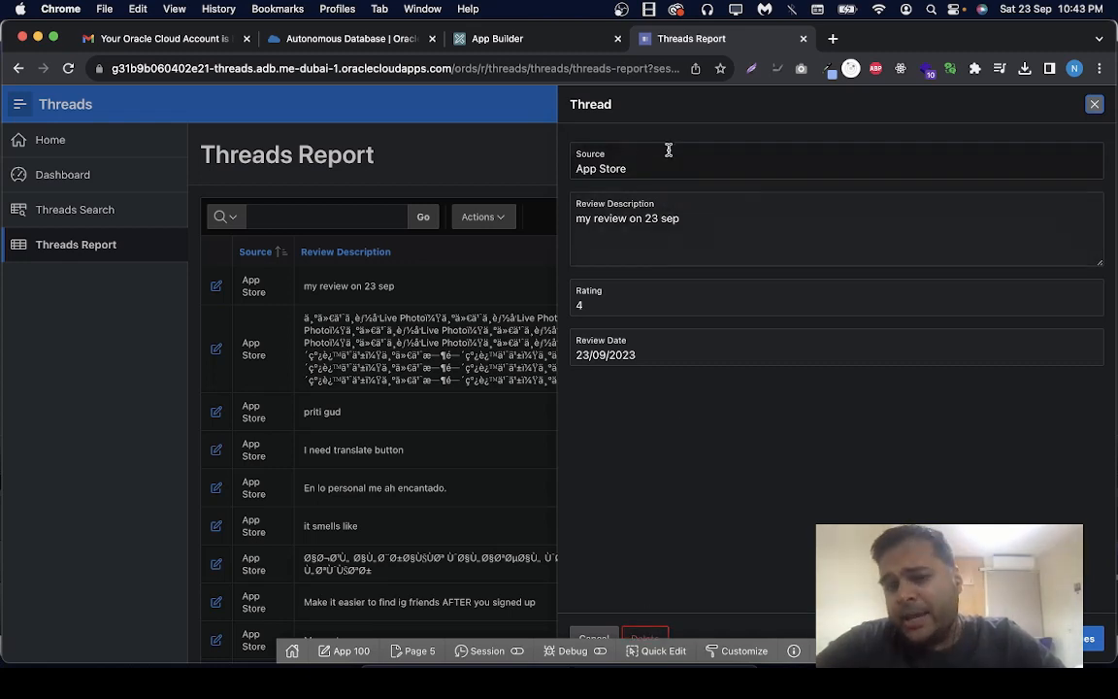
{"action": "left_click", "coordinate": [688, 227]}
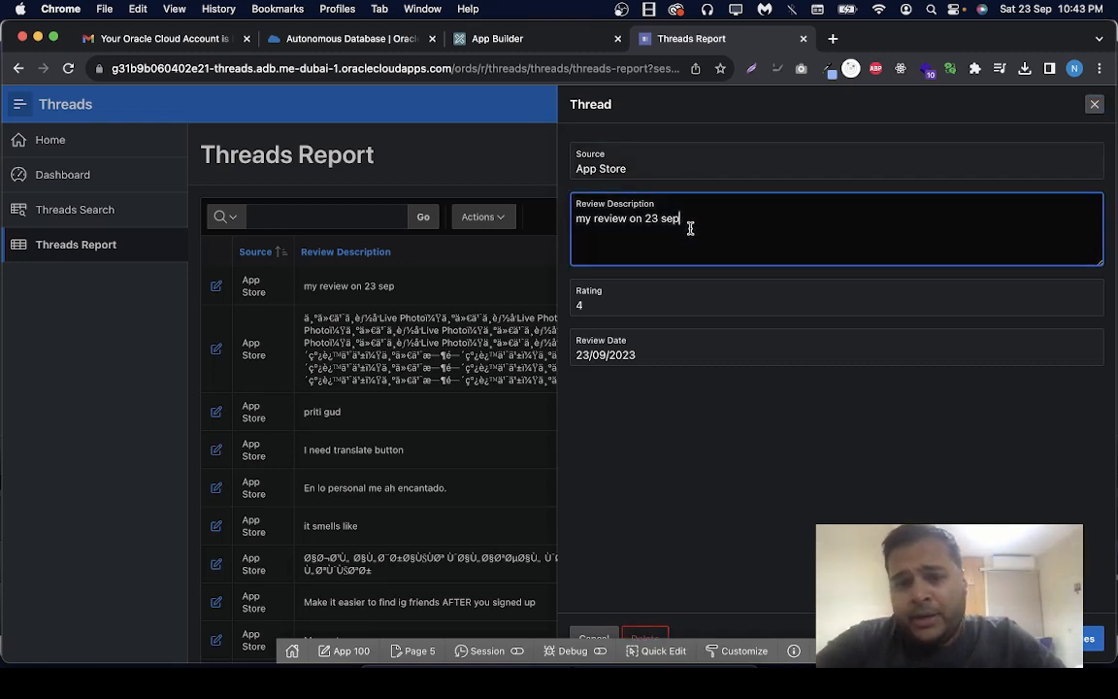
{"action": "type", "text": "- yes"}
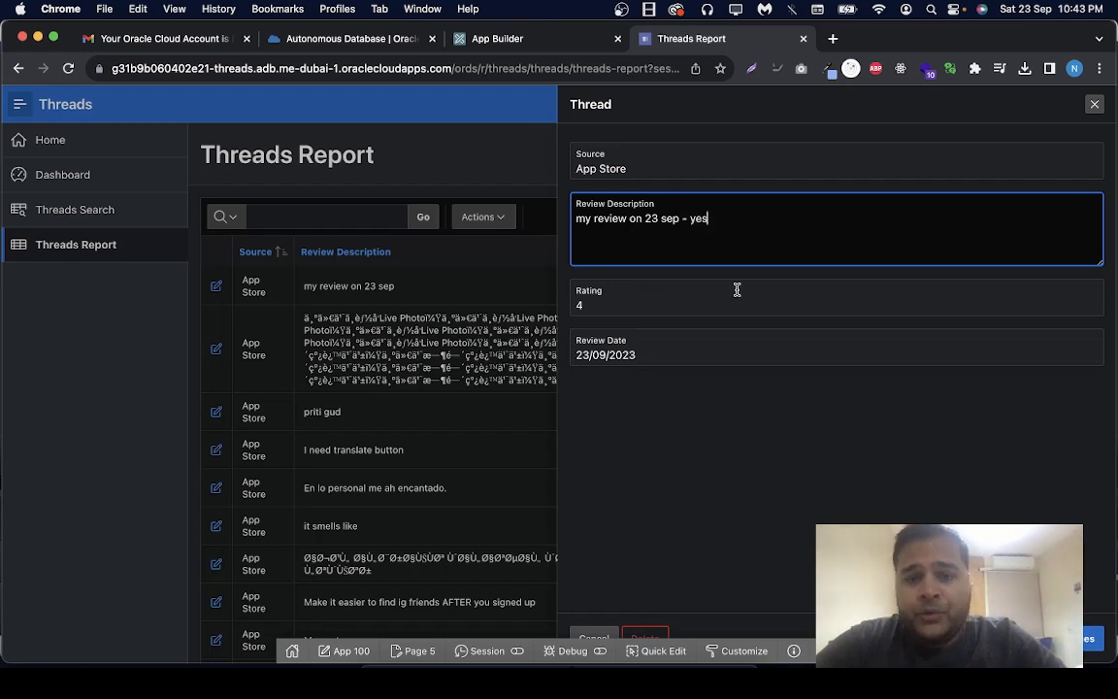
{"action": "left_click", "coordinate": [1088, 638]}
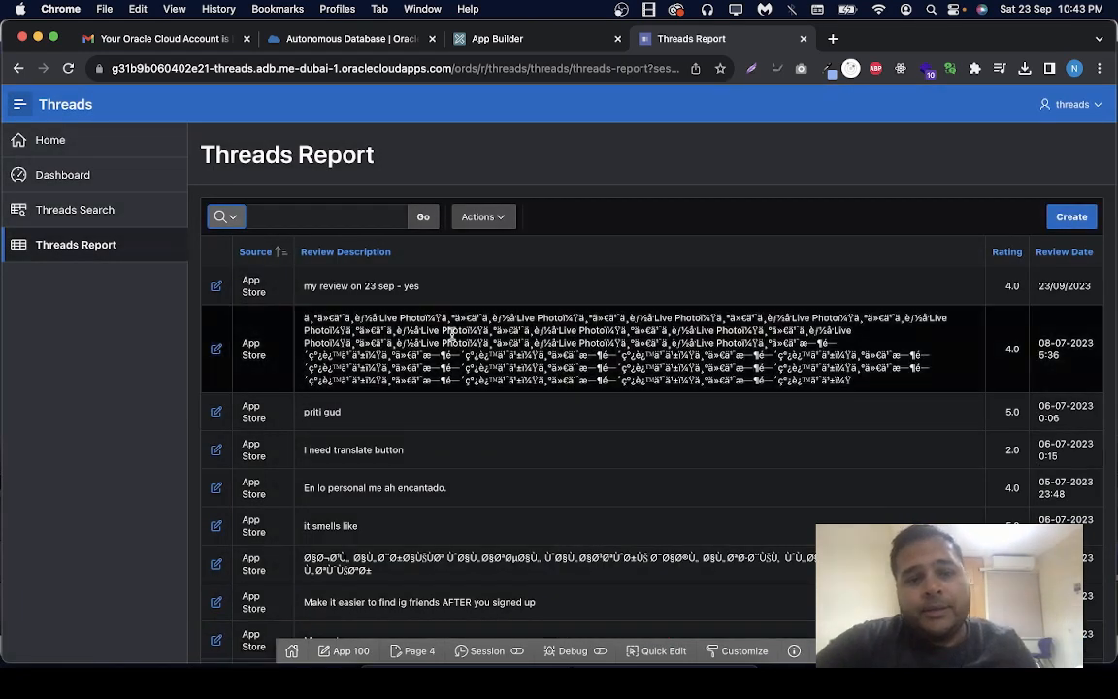
{"action": "left_click", "coordinate": [472, 292]}
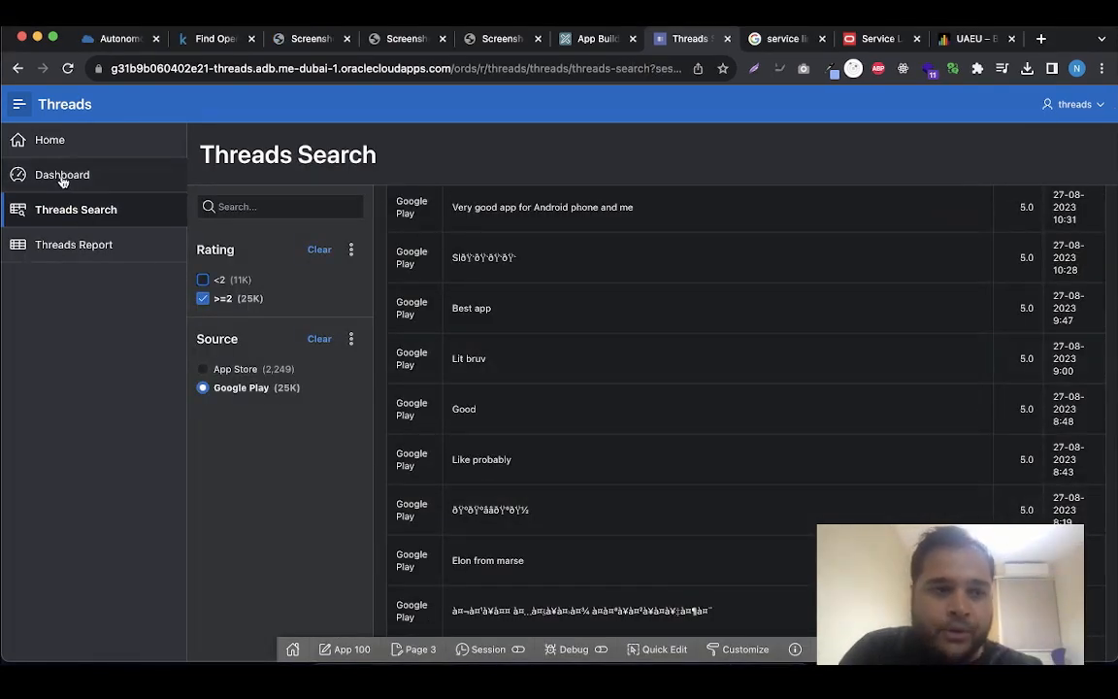
Open the Dashboard page to view the Source and Rating charts
{"action": "left_click", "coordinate": [60, 177]}
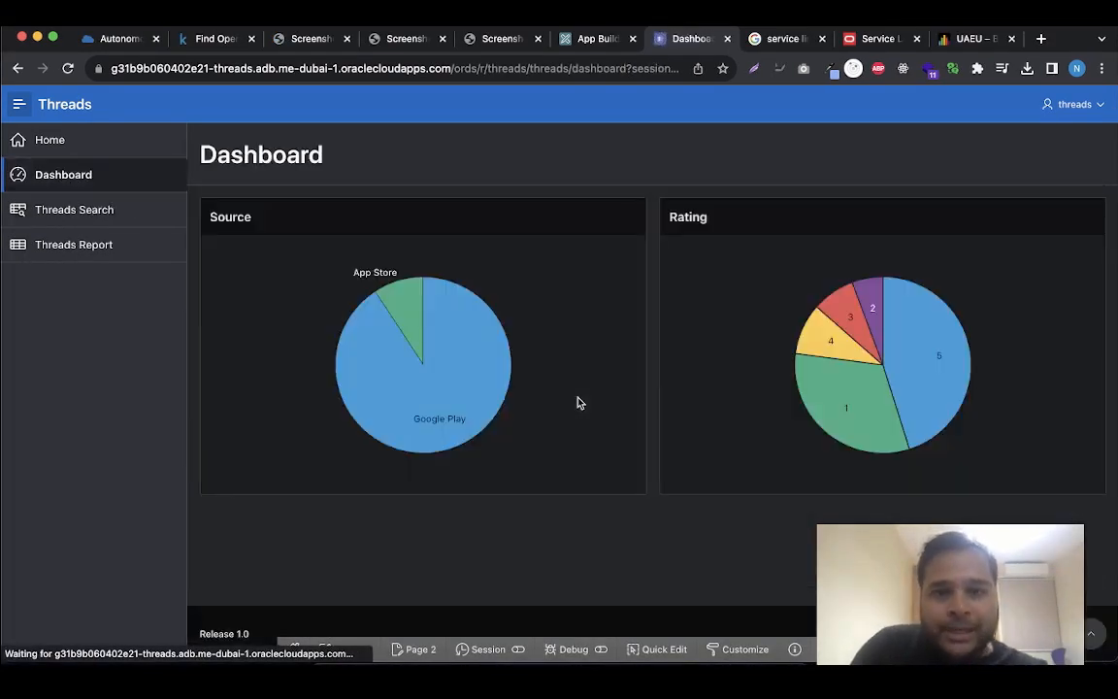
{"action": "mouse_move", "coordinate": [834, 383]}
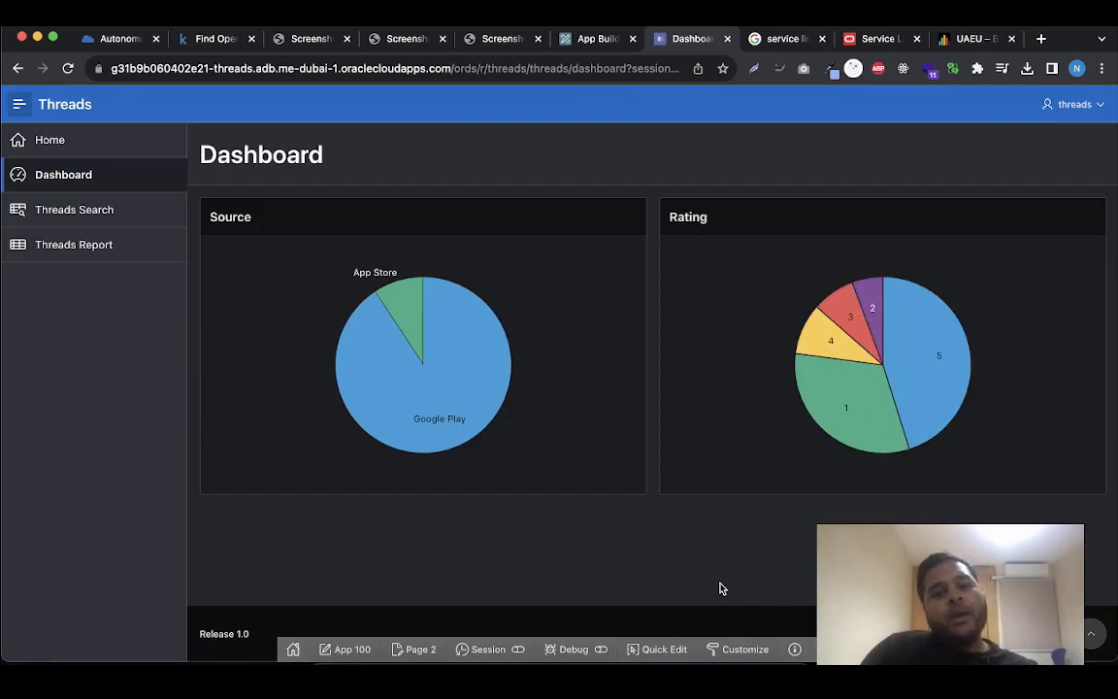
Switch to the threads_reviews workbook in Excel, look through its rows up to the header row, and return to the dashboard in Chrome
{"action": "key", "text": "ctrl+Up"}
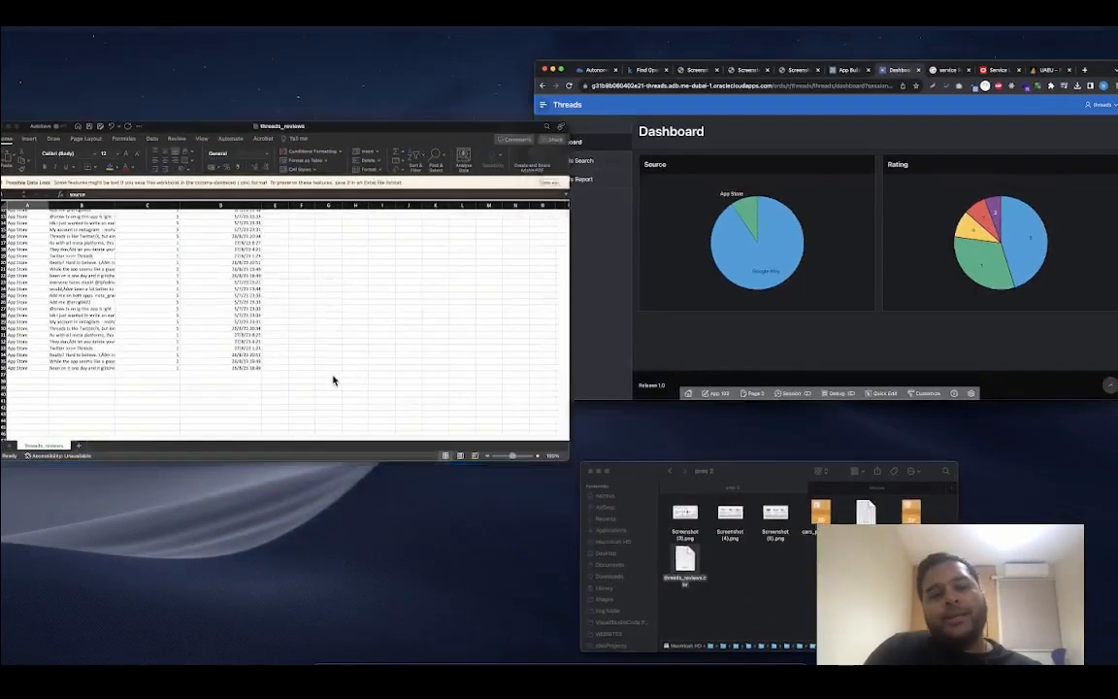
{"action": "left_click", "coordinate": [332, 379]}
{"action": "scroll", "coordinate": [216, 283], "scroll_direction": "up", "scroll_amount": 20}
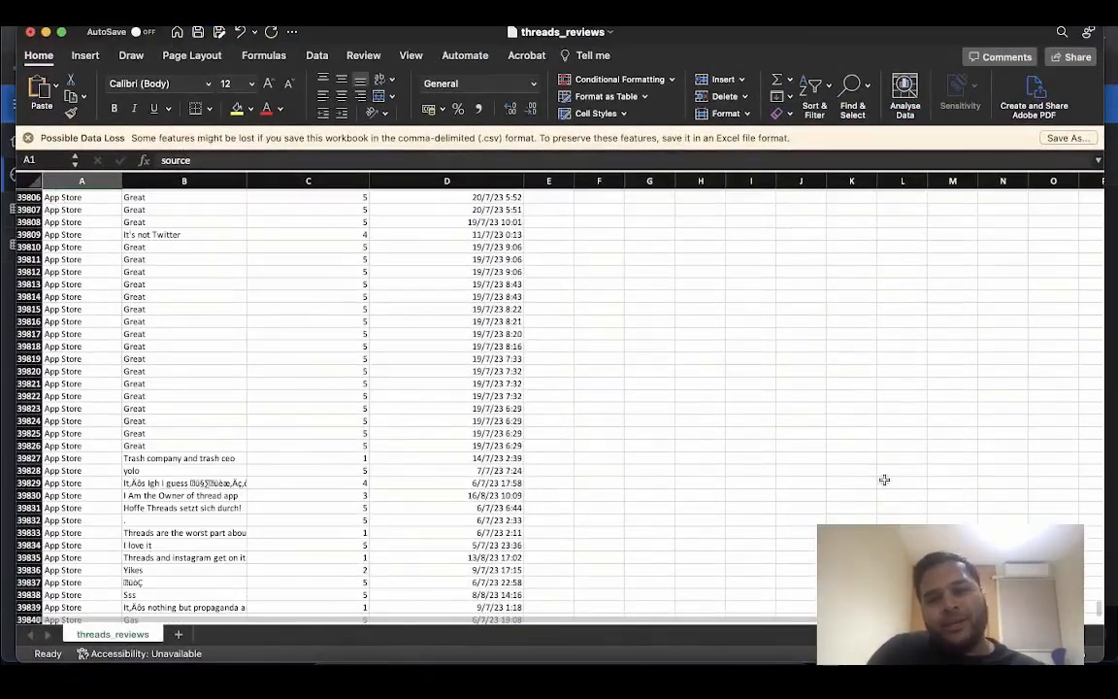
{"action": "scroll", "coordinate": [1067, 307], "scroll_direction": "up", "scroll_amount": 20}
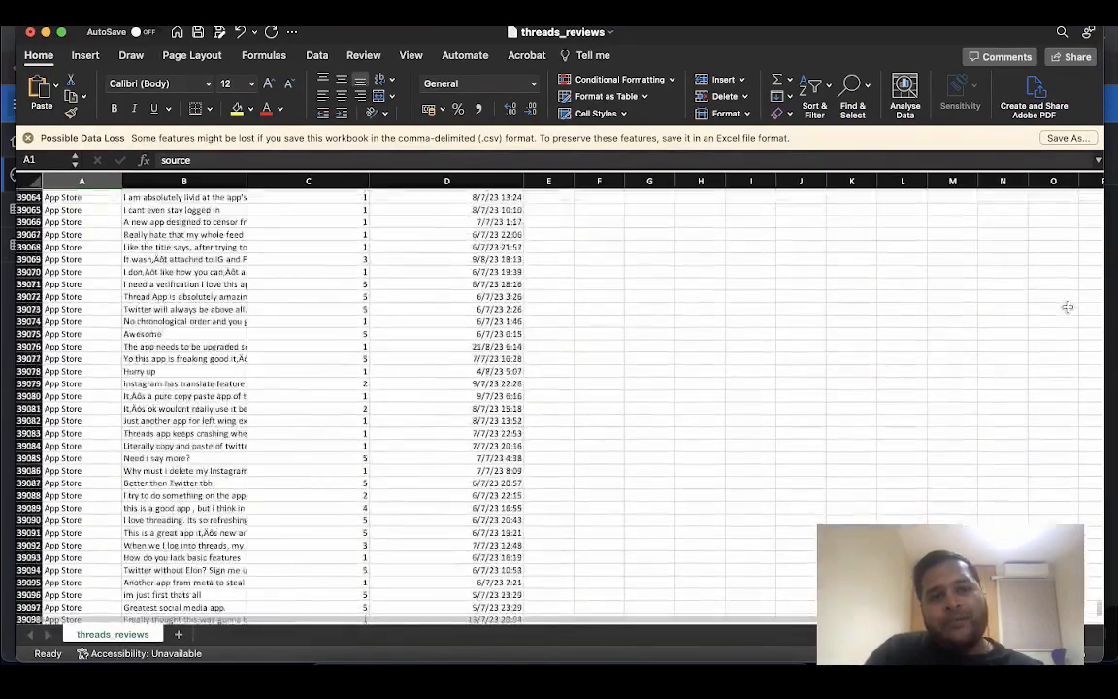
{"action": "scroll", "coordinate": [1067, 307], "scroll_direction": "up", "scroll_amount": 20}
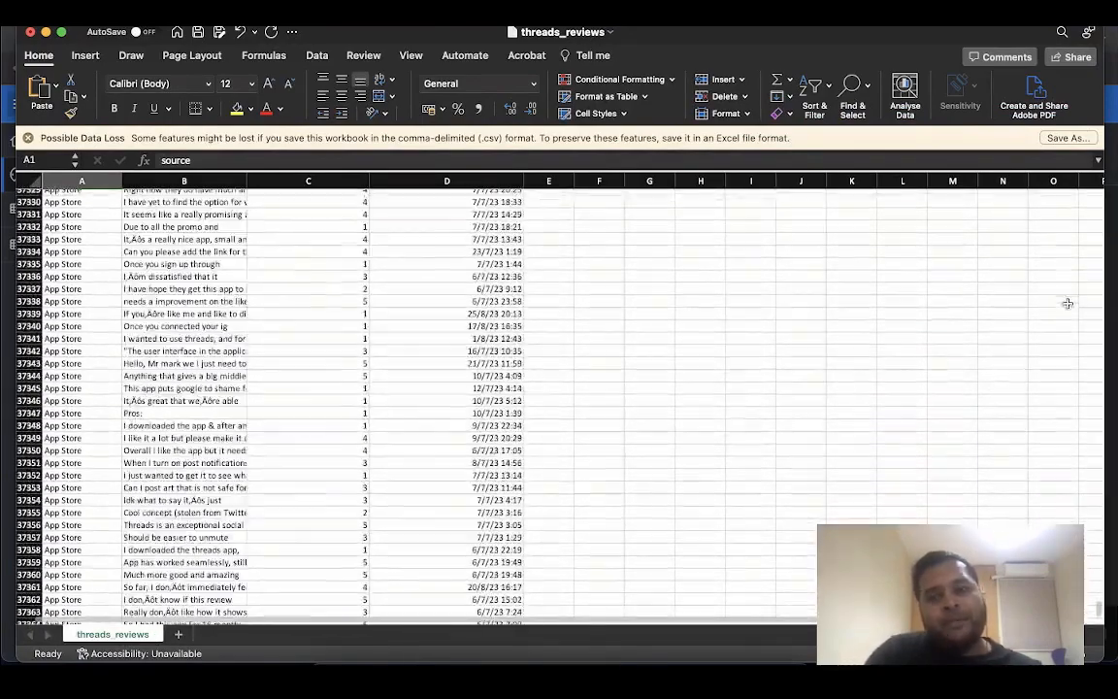
{"action": "left_click_drag", "start_coordinate": [1097, 583], "coordinate": [1097, 198]}
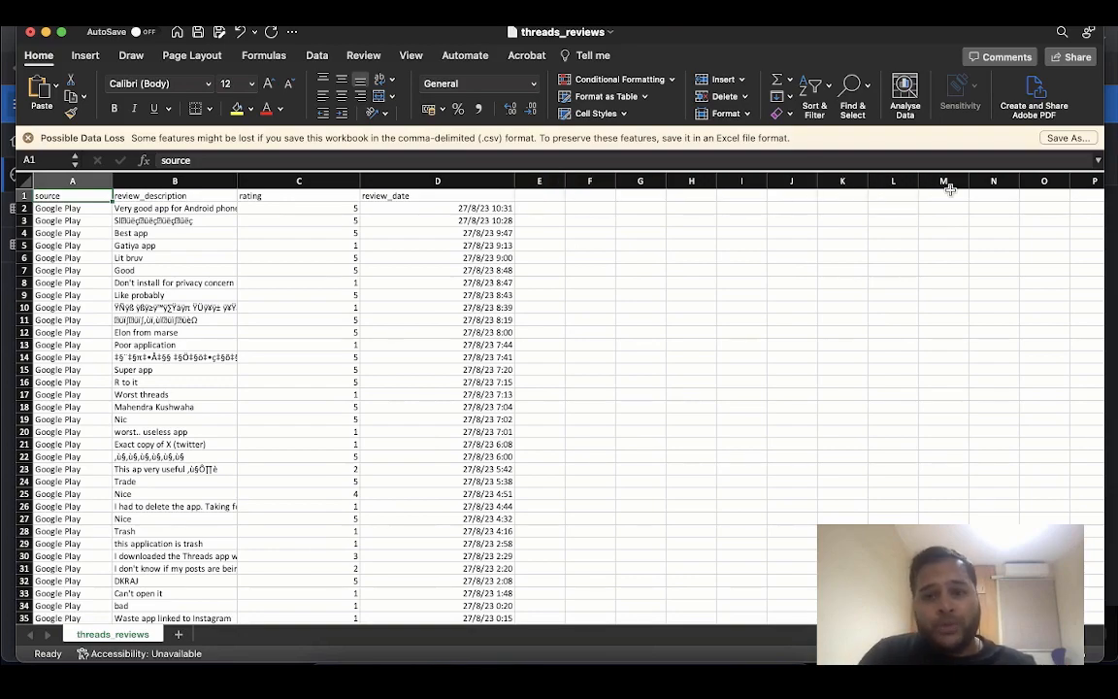
{"action": "key", "text": "ctrl+Up"}
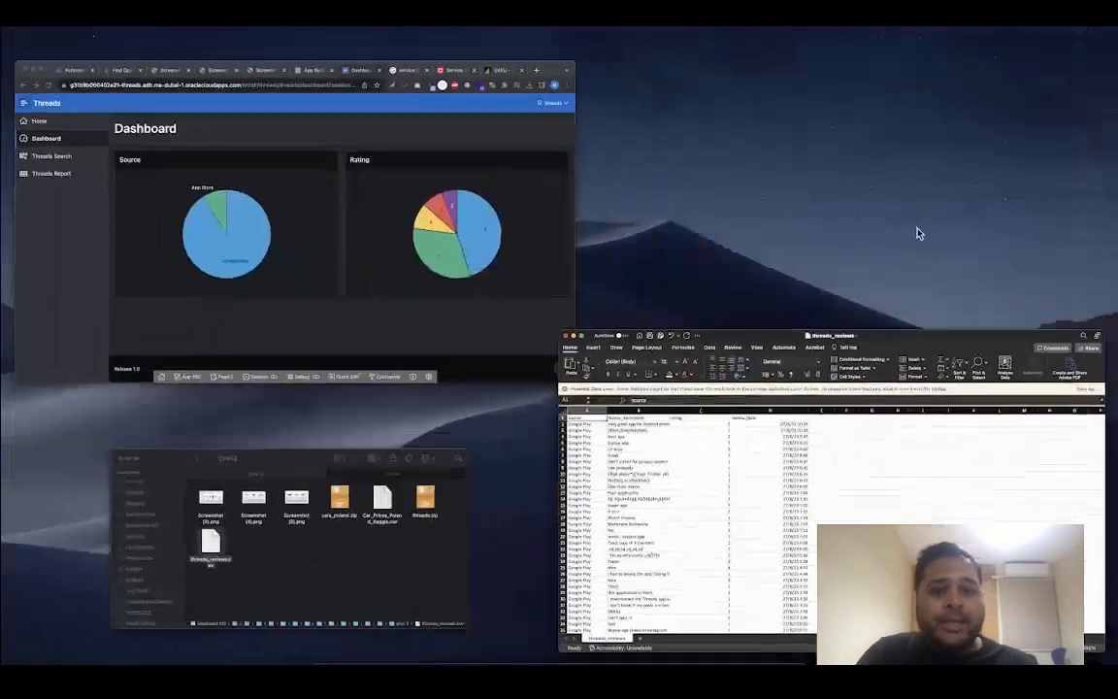
{"action": "left_click", "coordinate": [551, 240]}
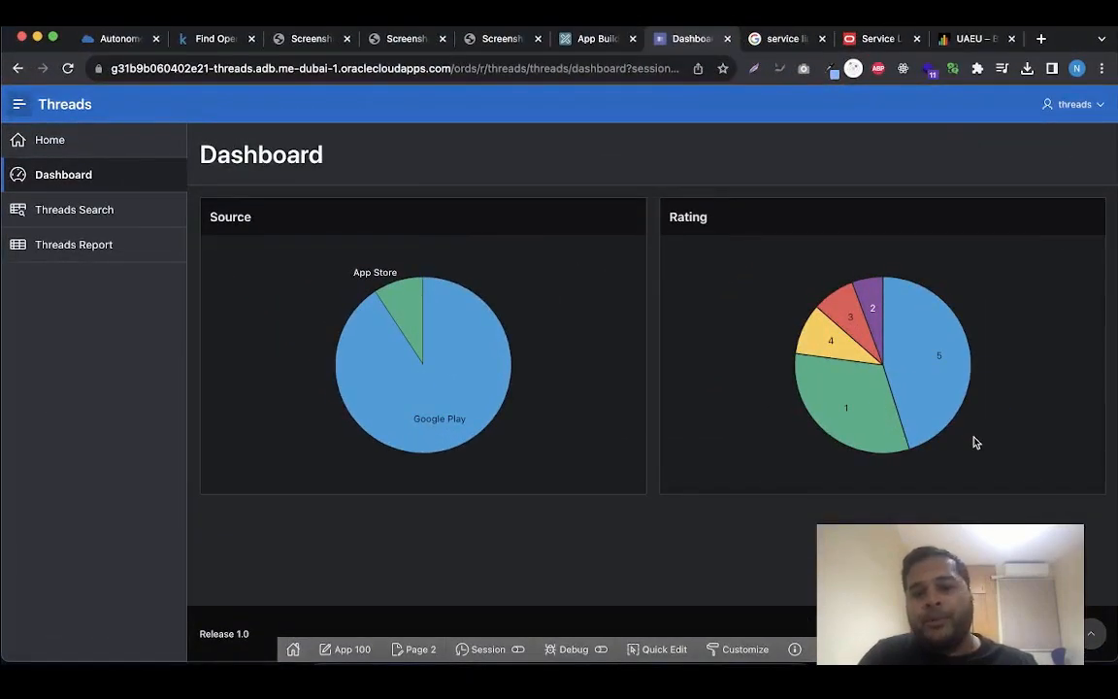